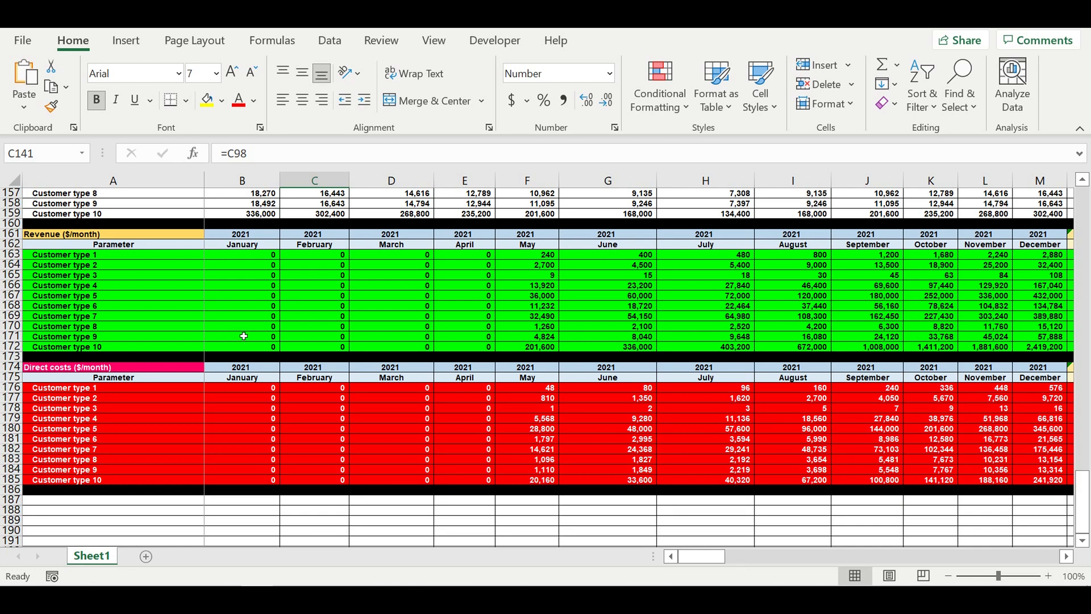
- Scroll through the revenue, direct cost, operating-activity and chronology sections of the financial model
scroll(238, 339, up, 8)
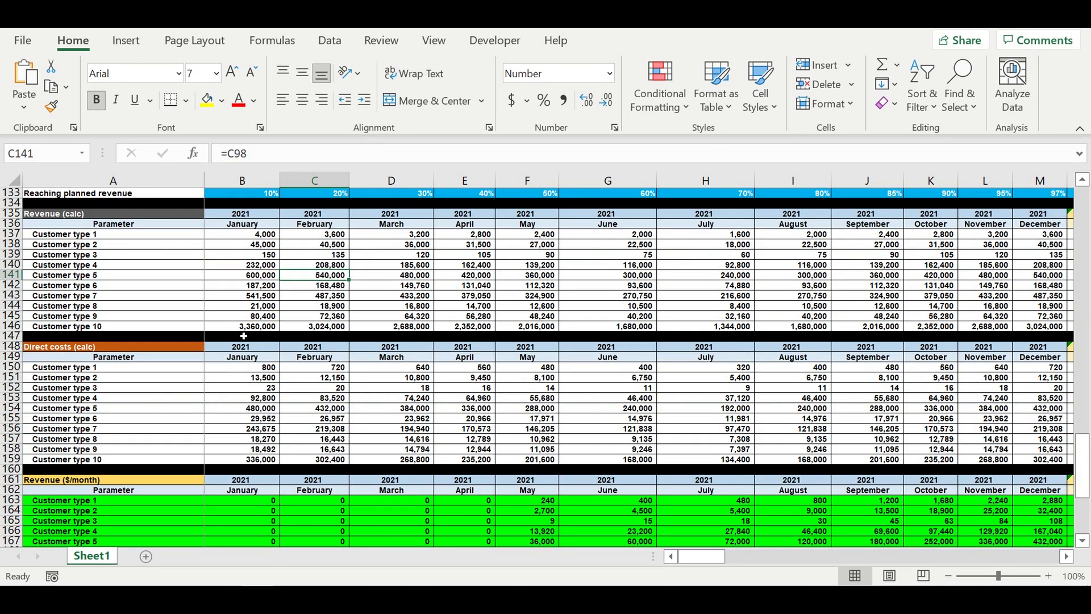
scroll(244, 336, up, 7)
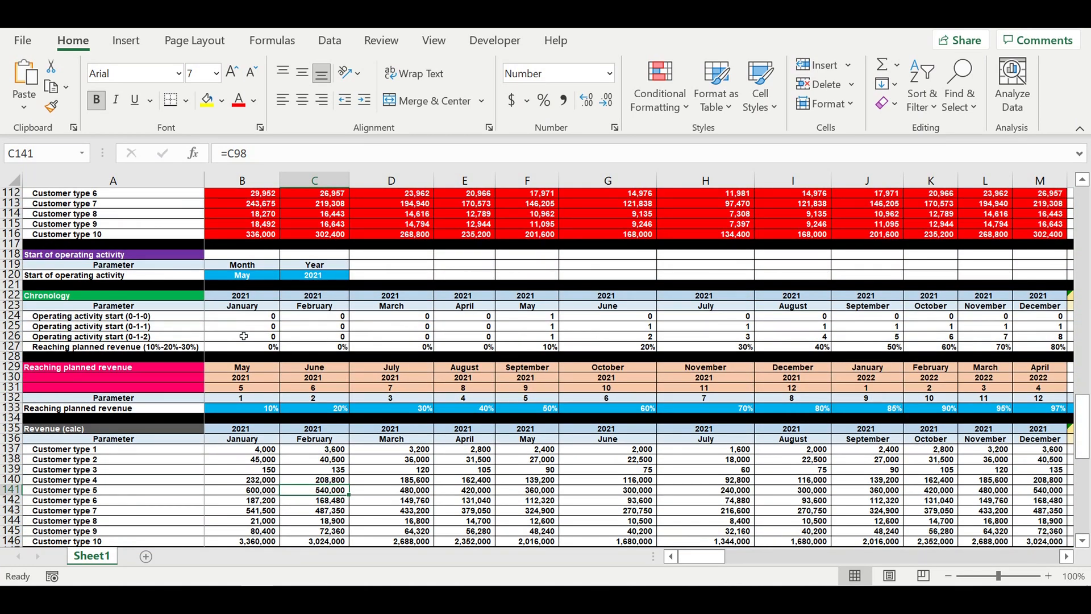
scroll(244, 335, up, 2)
scroll(244, 336, up, 4)
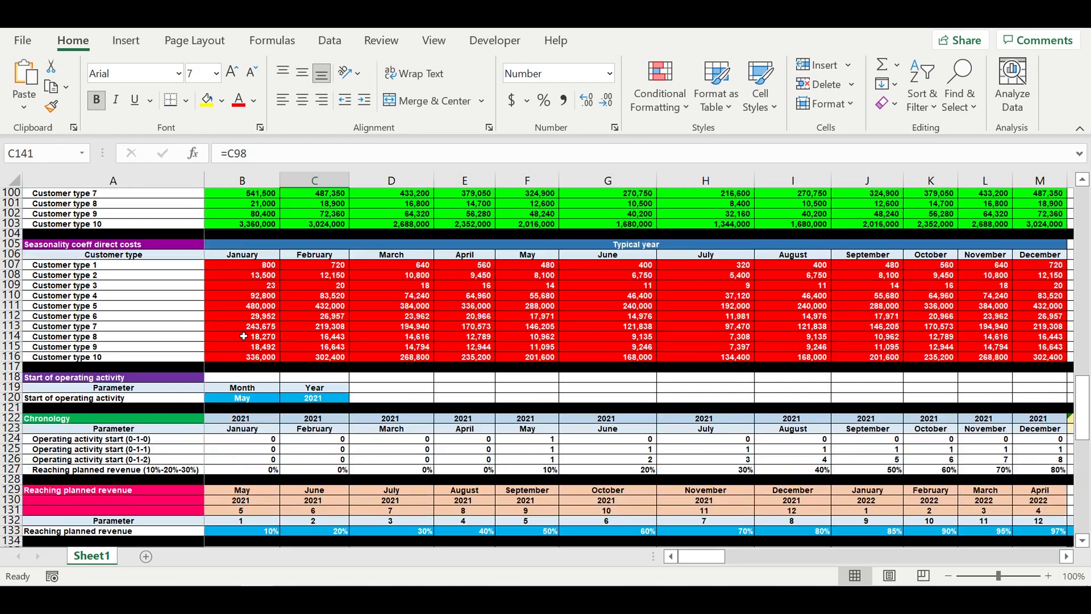
scroll(243, 335, up, 1)
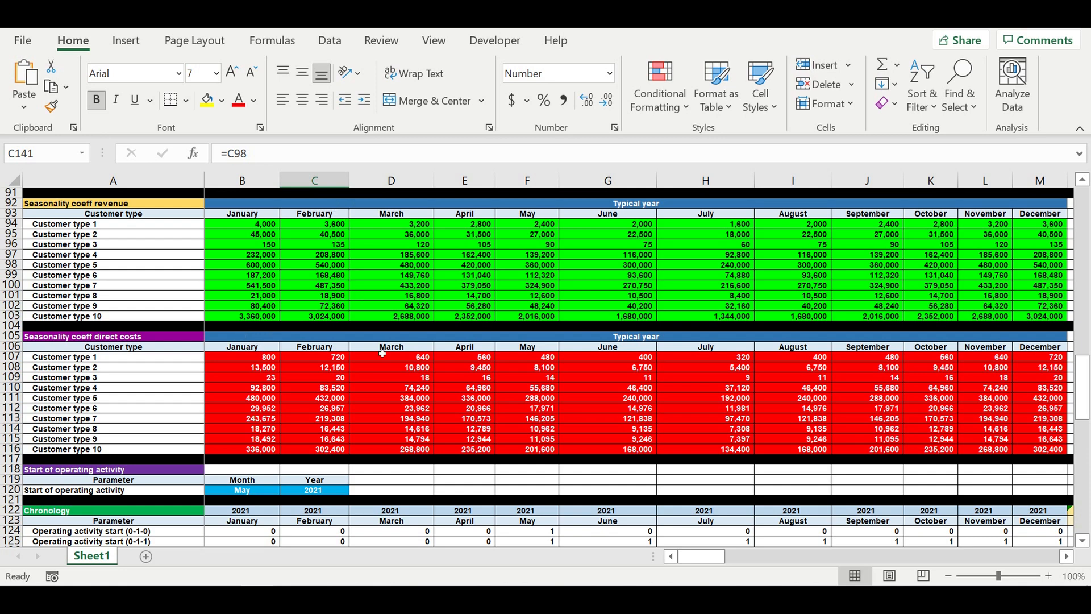
scroll(389, 368, down, 4)
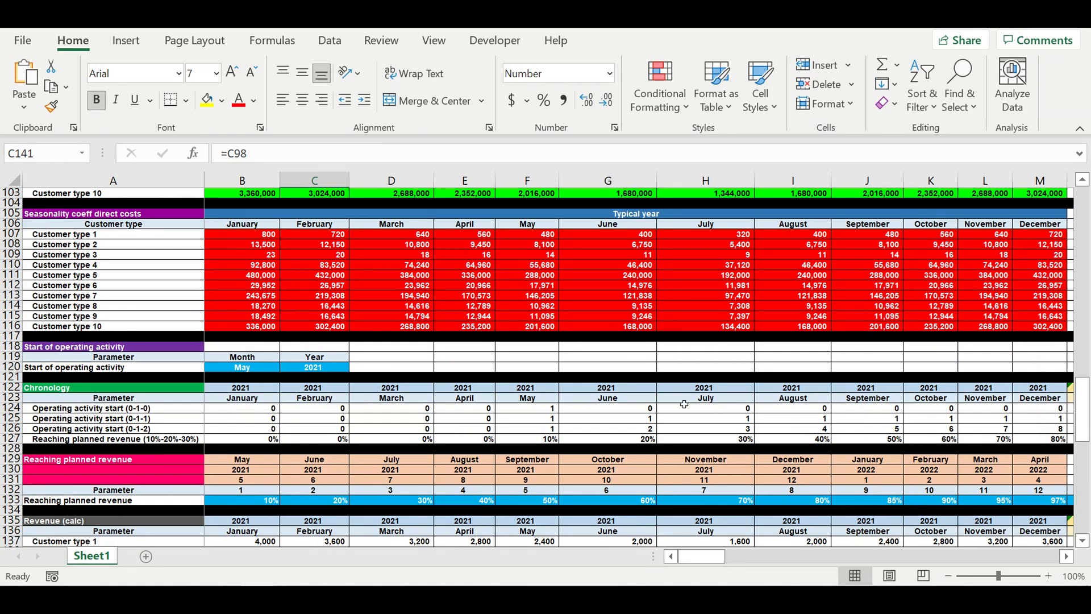
- Change the start-of-operating-activity month to July
click(538, 422)
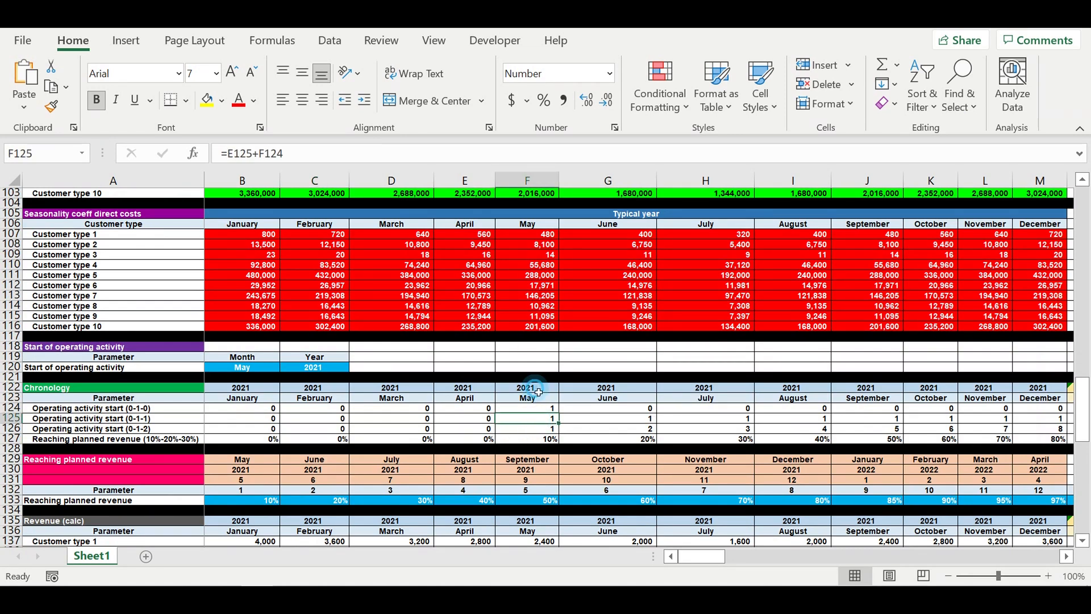
drag(538, 392, 539, 405)
click(248, 368)
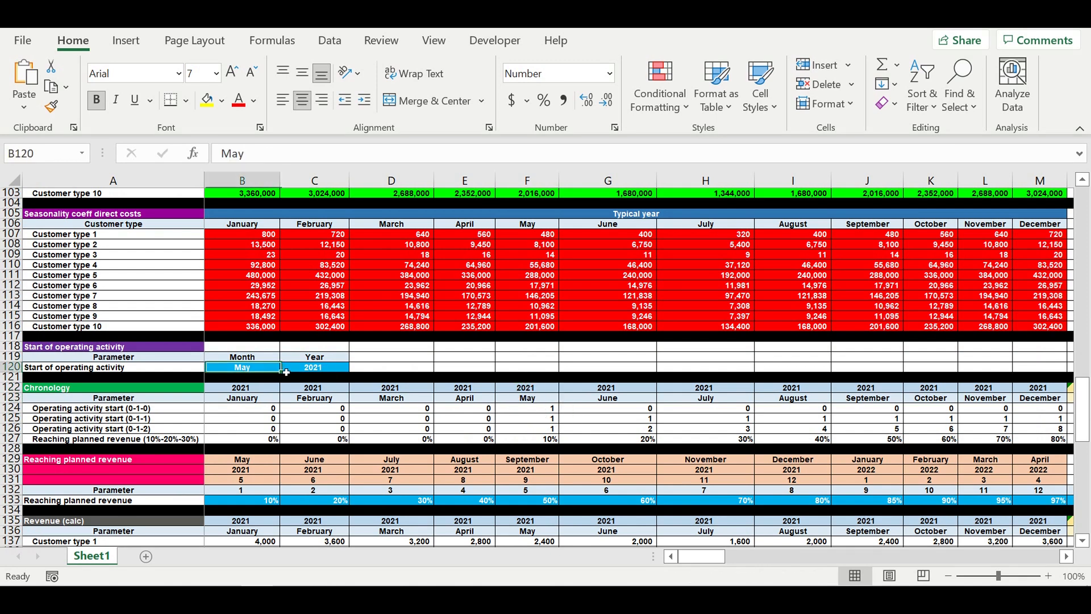
click(316, 370)
click(272, 368)
click(284, 368)
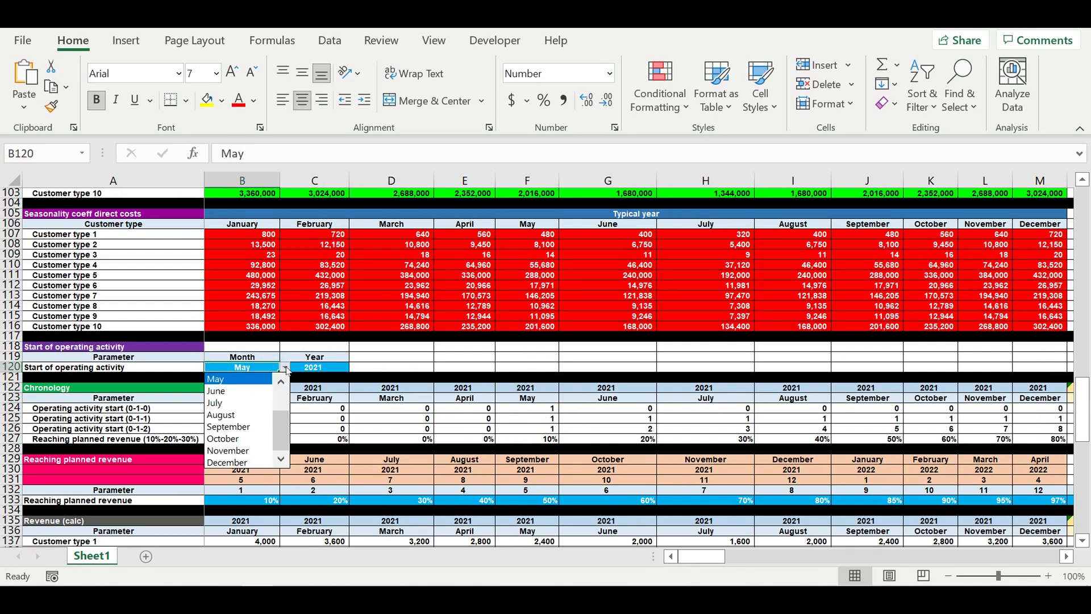
click(235, 404)
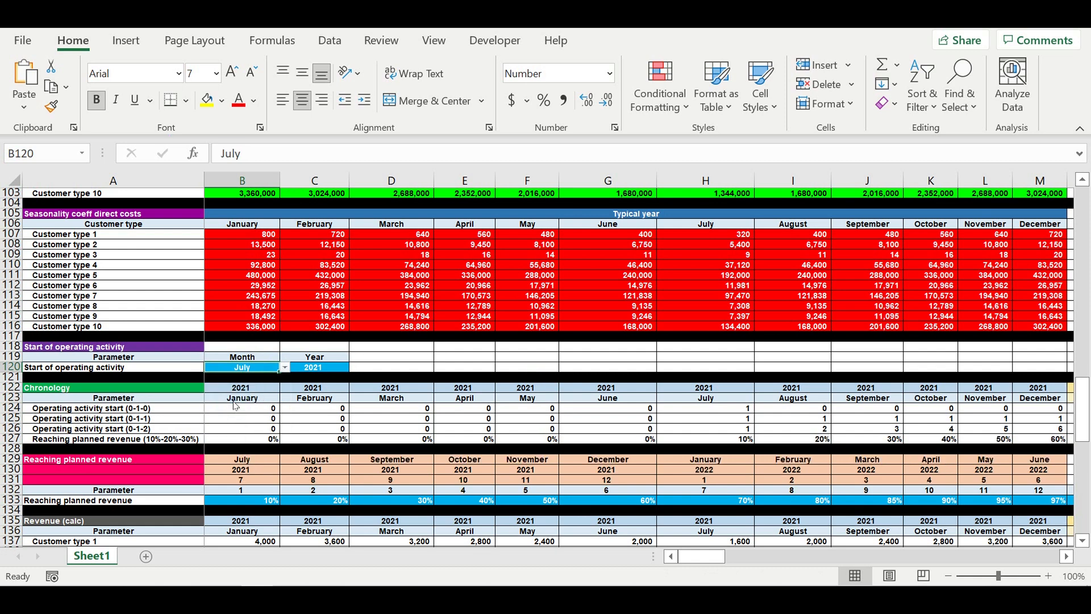
- Inspect the operating activity start formulas across the chronology rows for the months after July
click(732, 420)
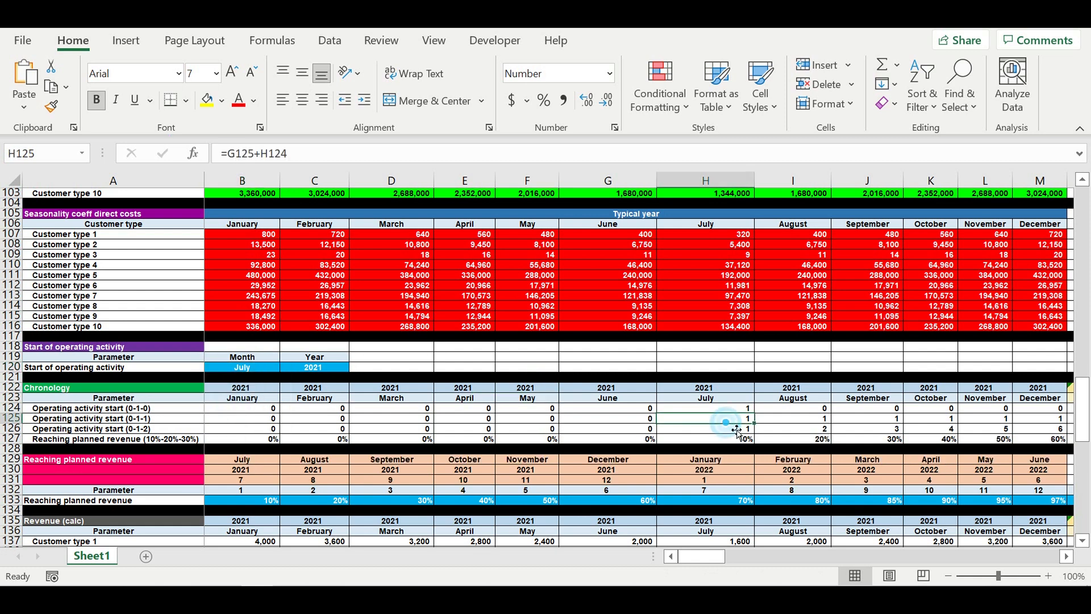
drag(743, 428, 943, 429)
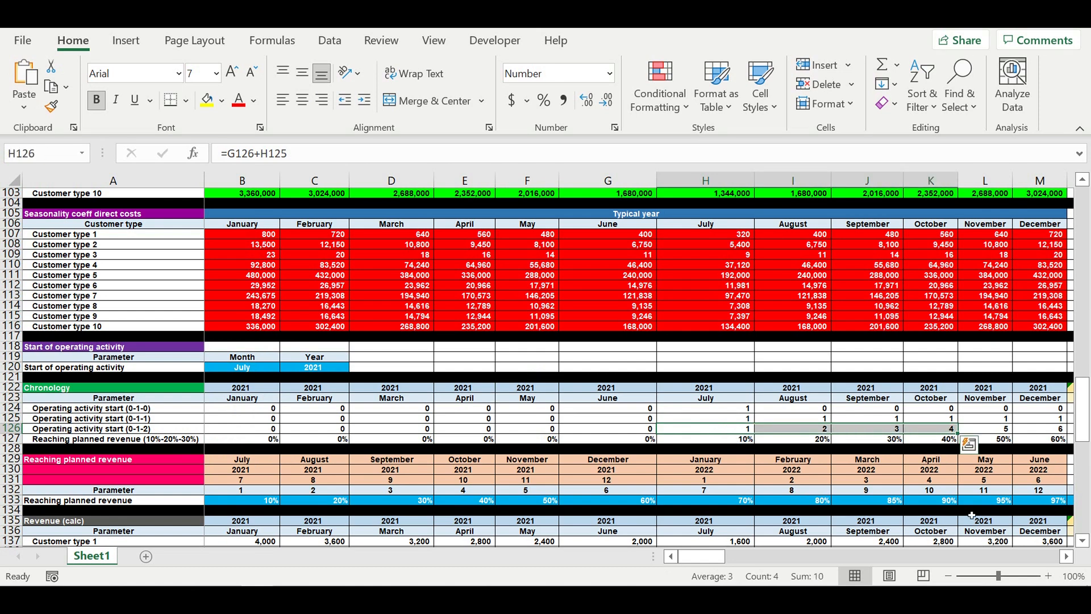
click(1066, 557)
click(1066, 556)
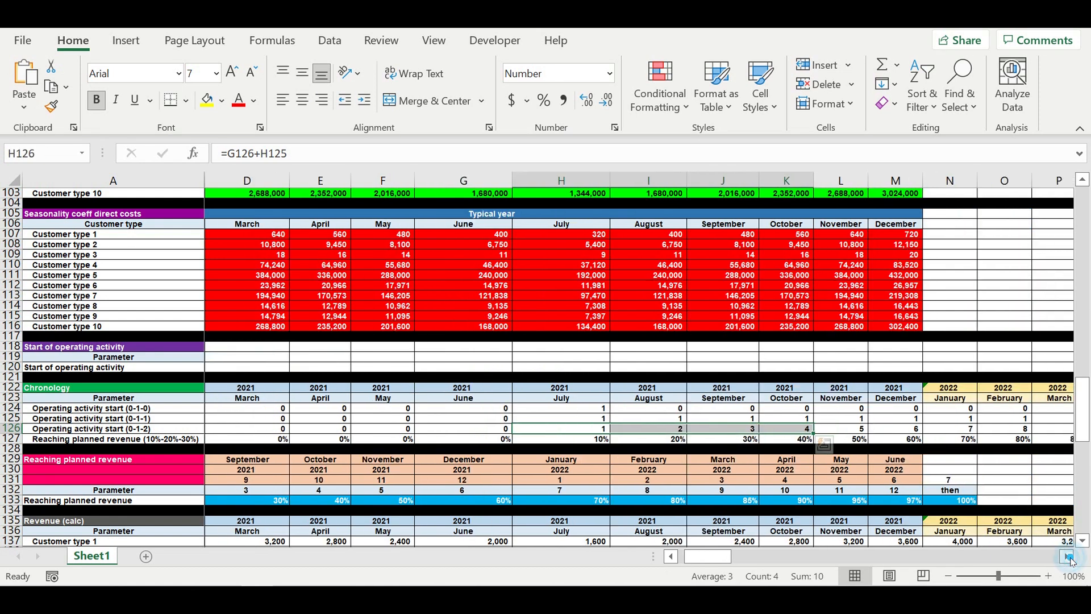
click(841, 500)
drag(591, 431, 1007, 435)
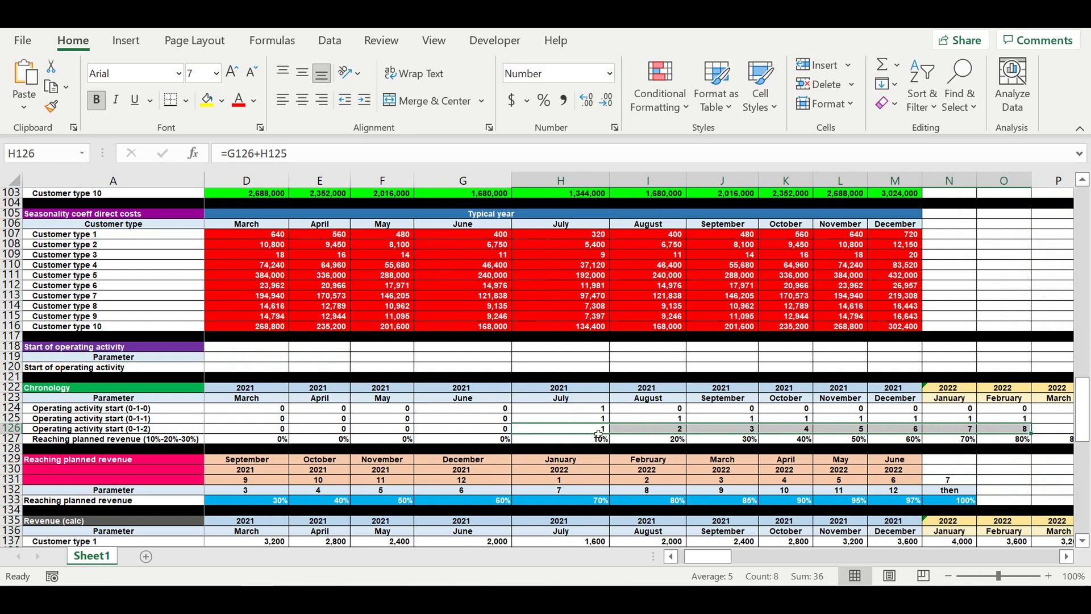
click(595, 433)
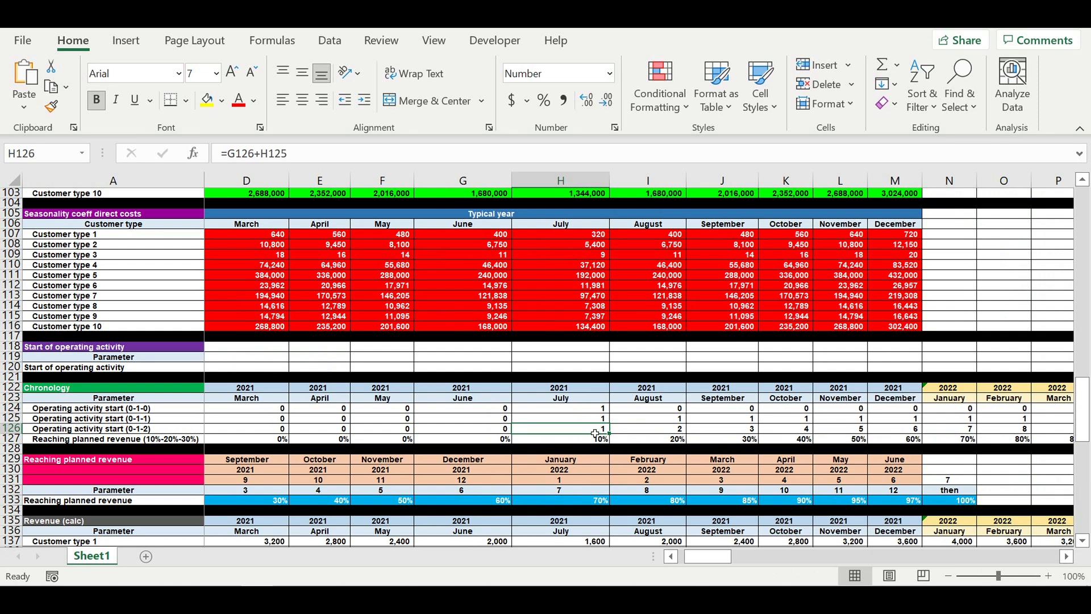
click(741, 433)
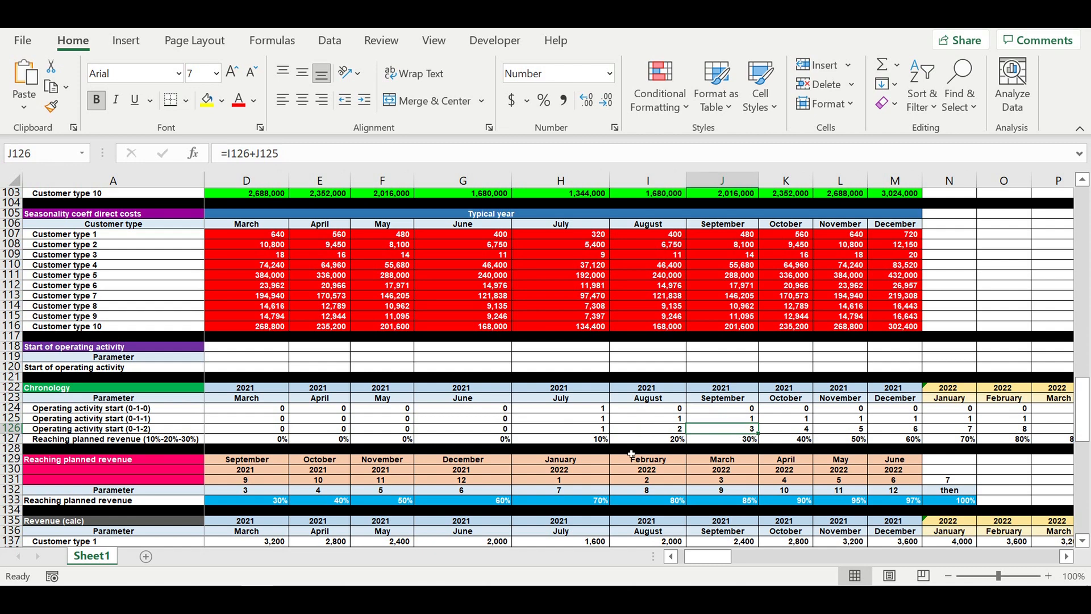
- Label cell A187, below the monthly direct costs block, as Payroll
scroll(632, 454, down, 3)
scroll(631, 454, down, 10)
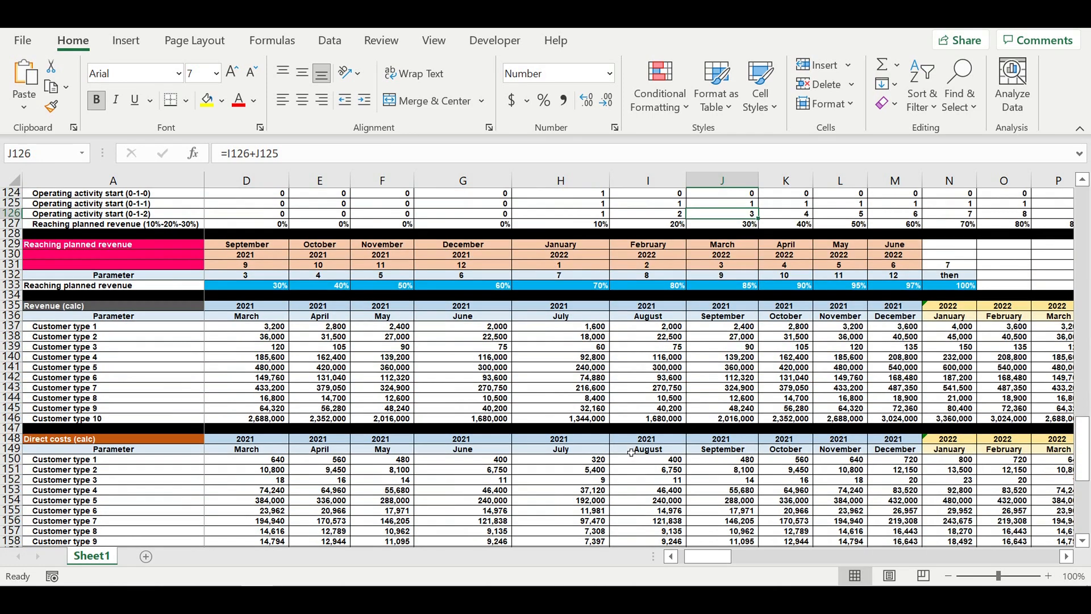
scroll(631, 452, down, 2)
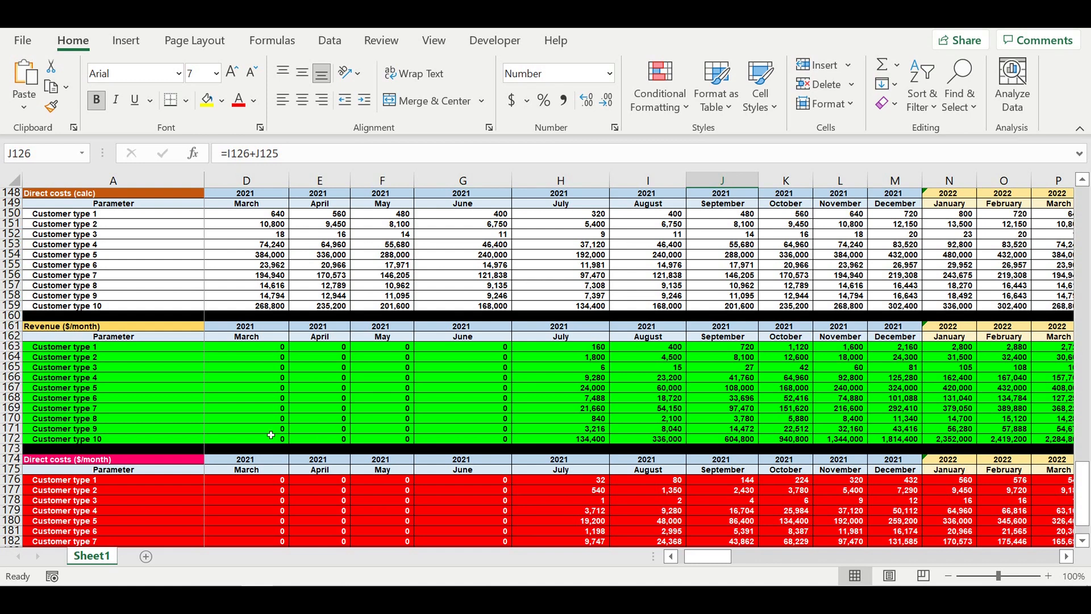
scroll(271, 435, down, 5)
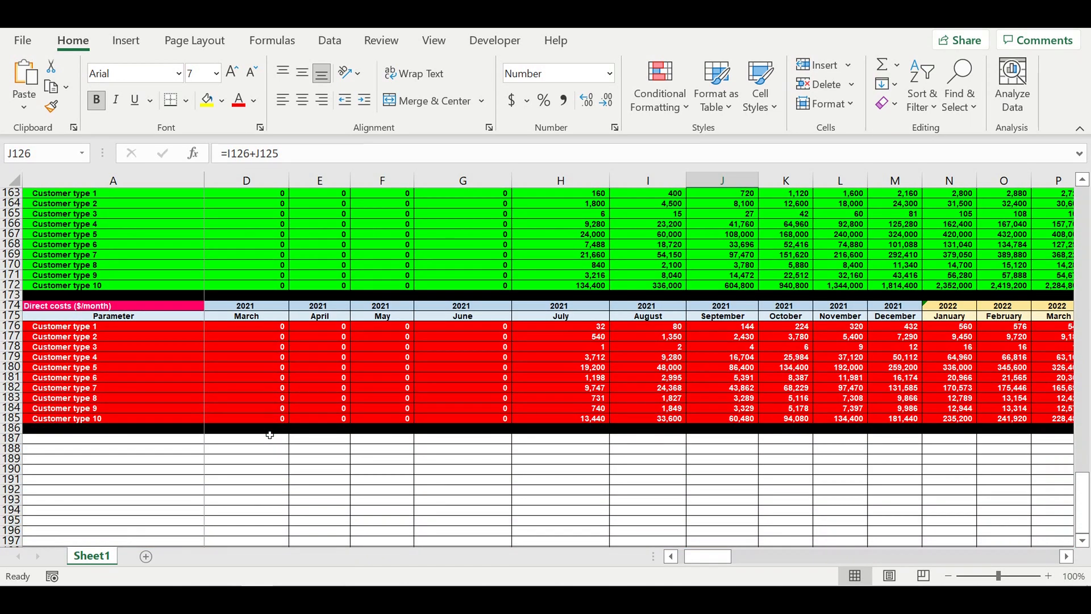
click(161, 448)
click(164, 441)
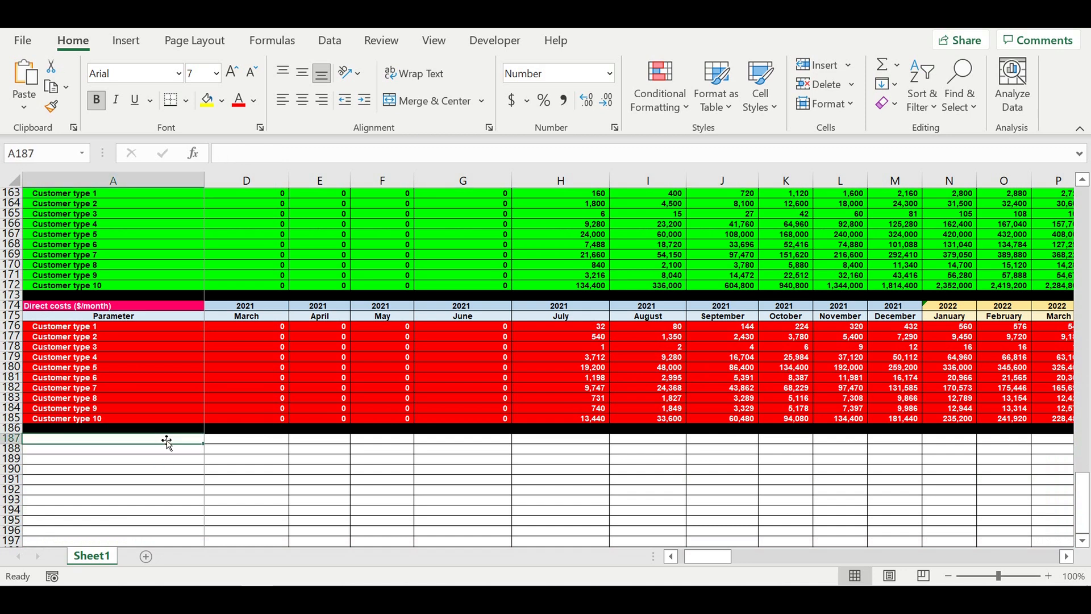
text(Pay)
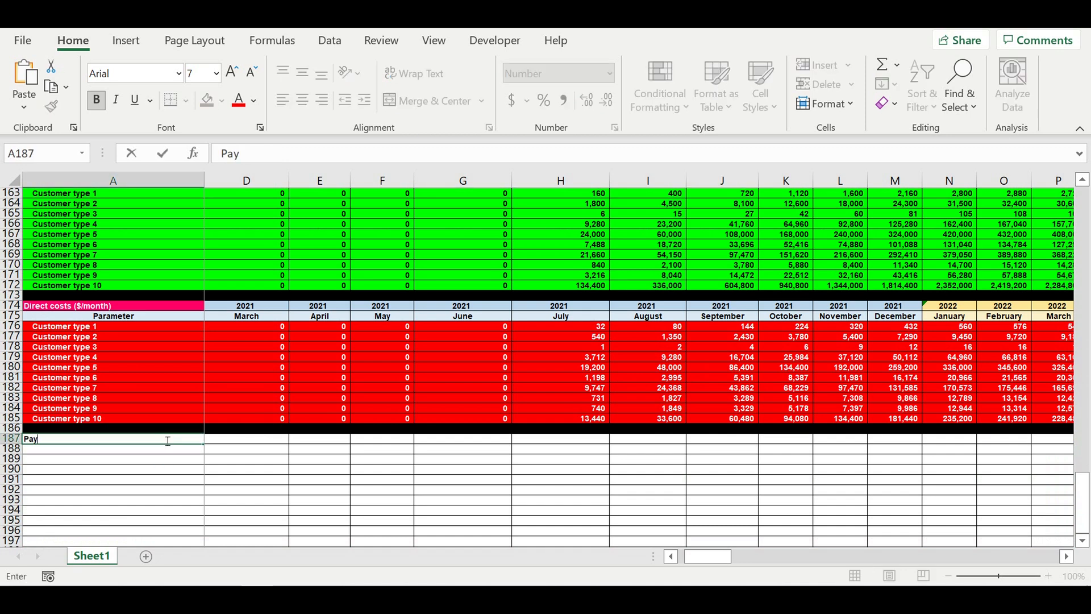
text(roll)
key(Return)
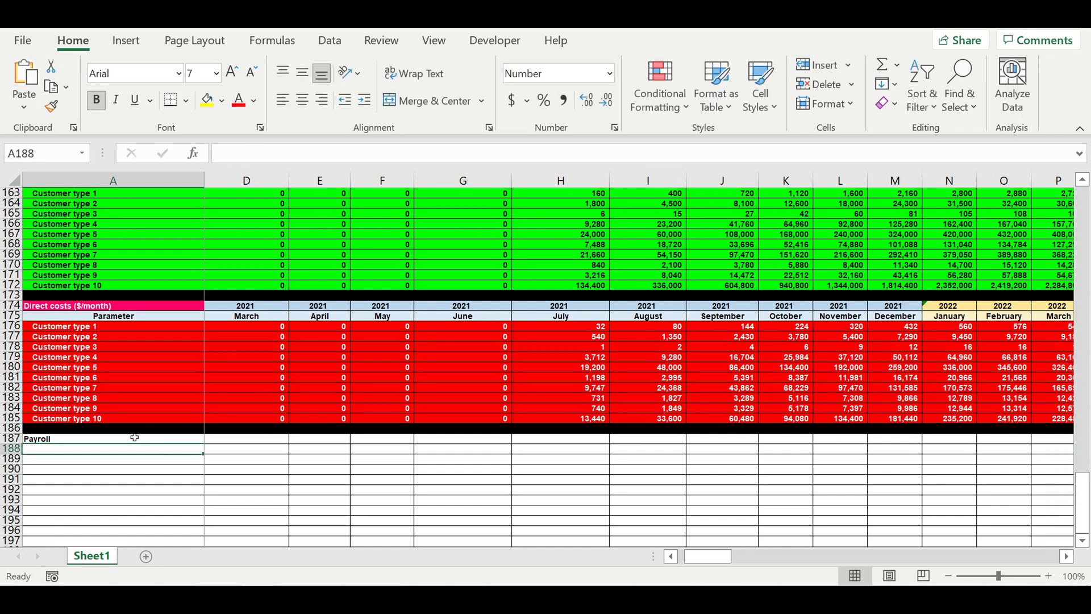
- Enter the column headers Position and Salary ($/month) in row 188
text(Position)
key(Tab)
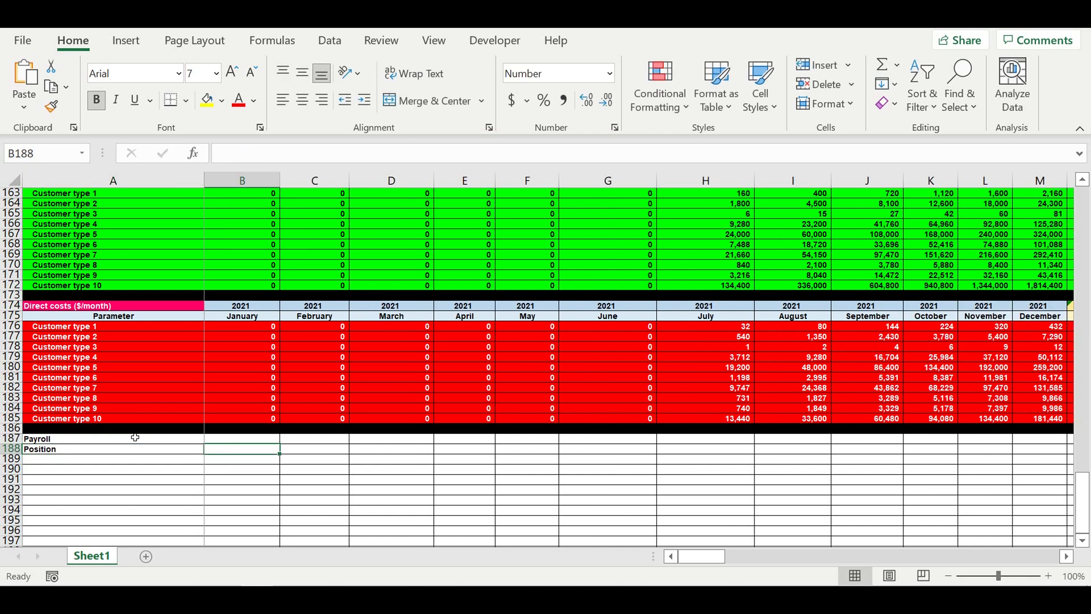
text(Salary)
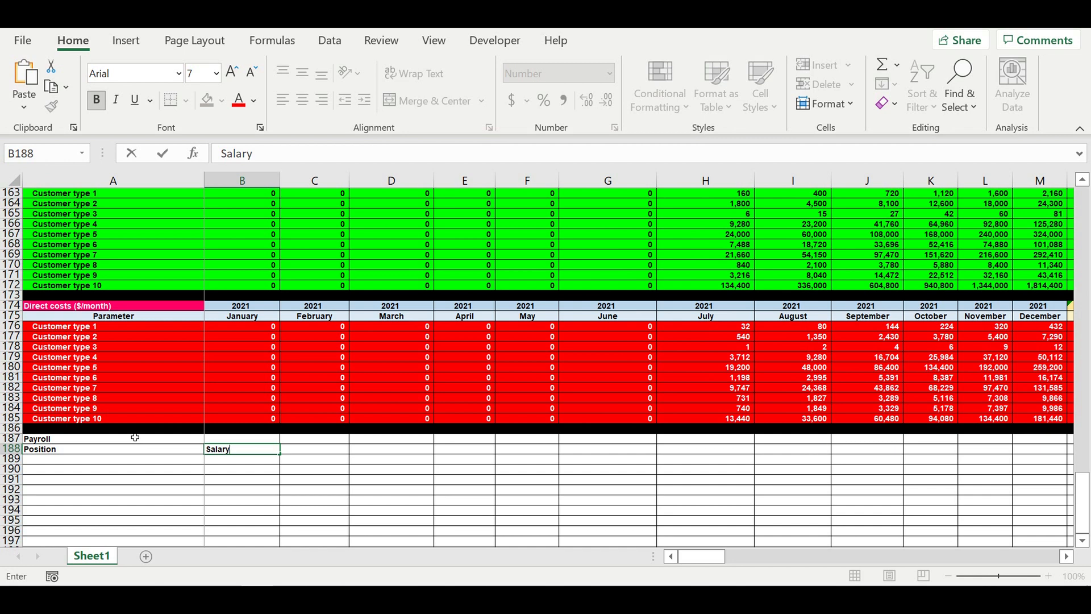
text( ($/month))
key(ctrl+Return)
- Fill the Payroll label cell with dark blue
click(127, 437)
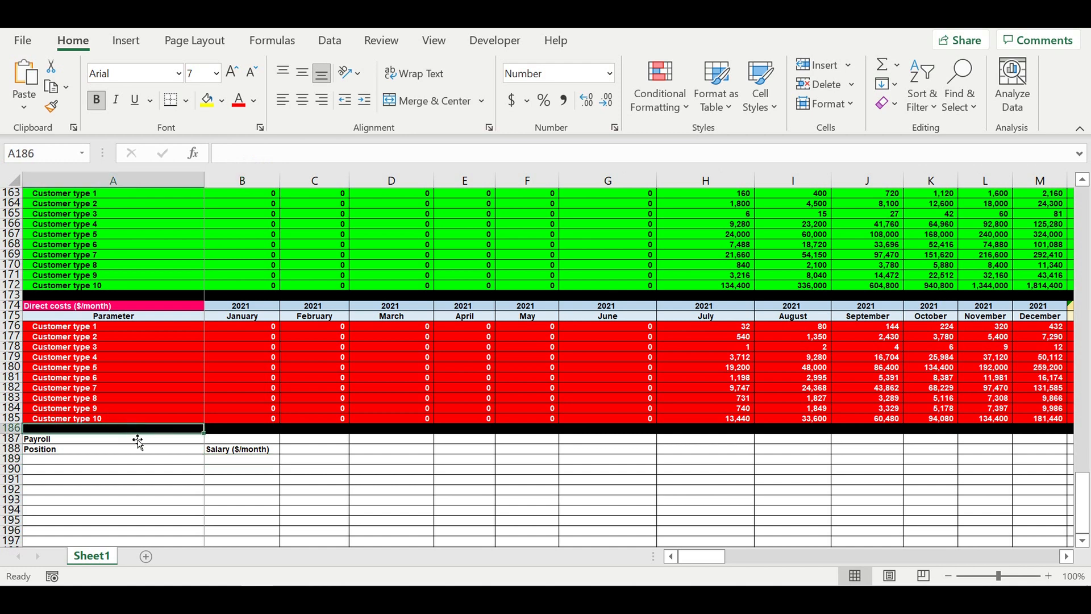
click(222, 100)
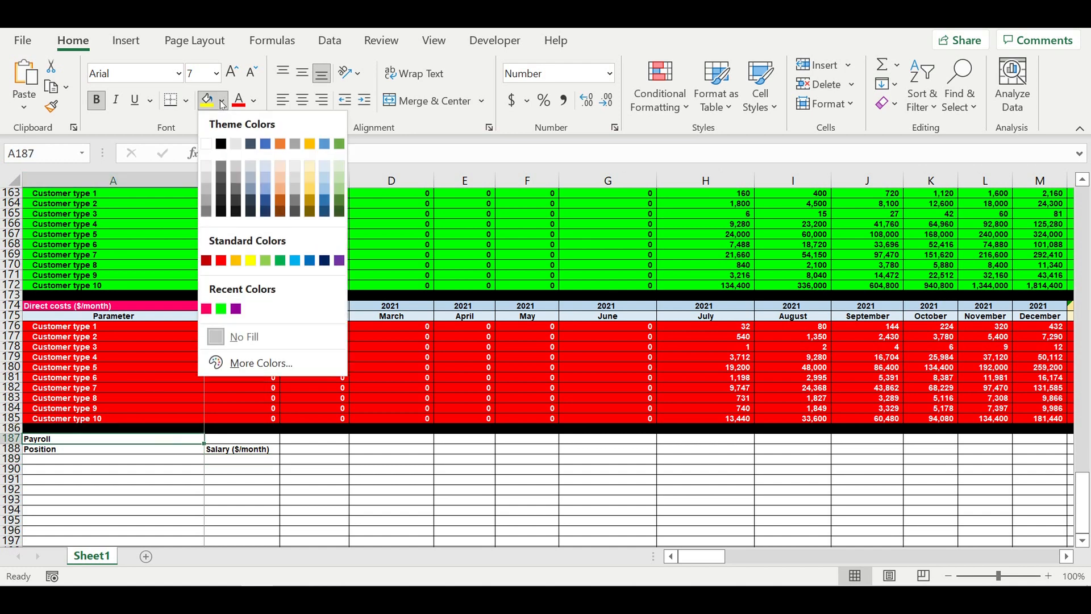
click(325, 260)
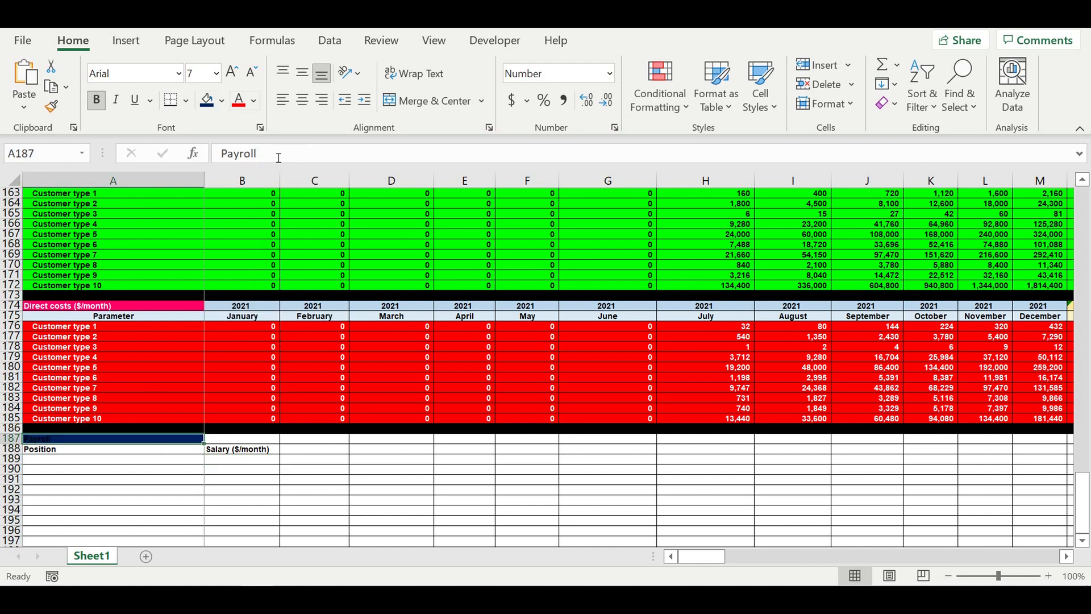
- Set the Payroll label's font colour to white
click(254, 102)
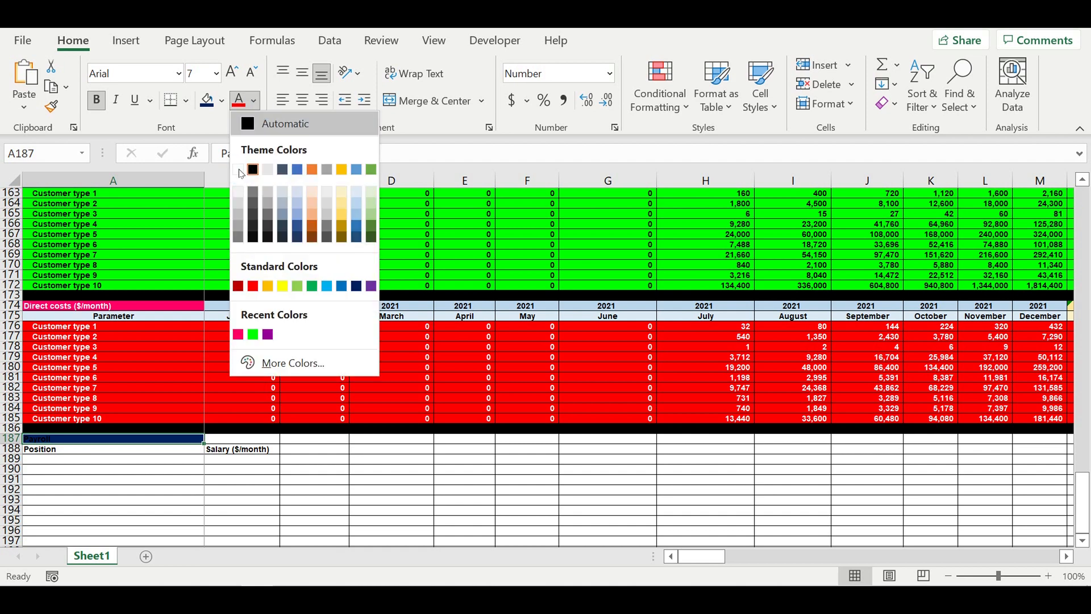
click(238, 170)
click(228, 351)
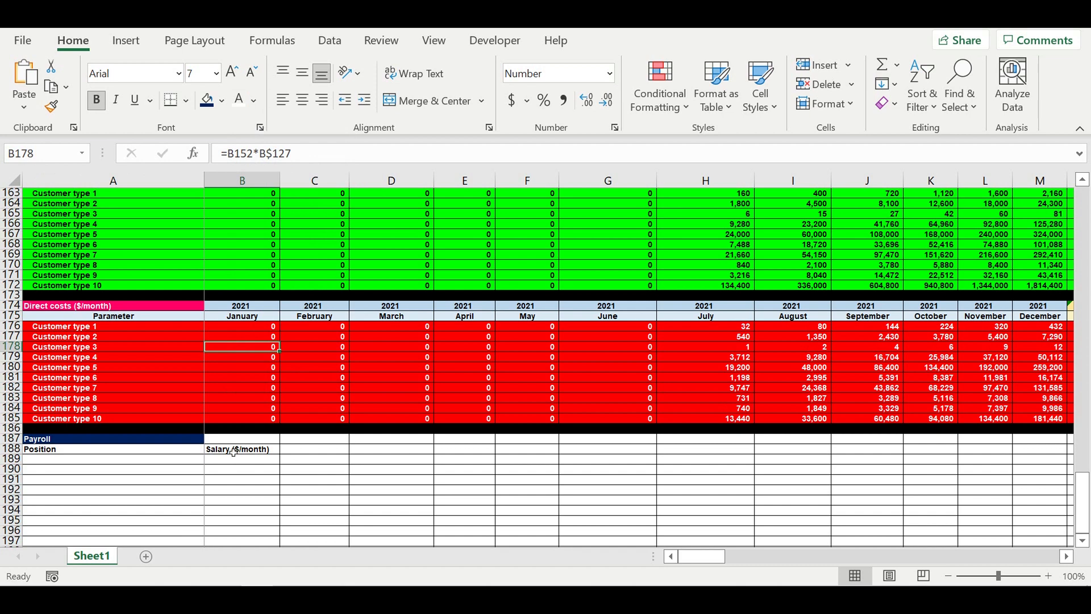
- Center the Position and Salary ($/month) headers and fill them light blue
drag(236, 449, 182, 450)
click(302, 100)
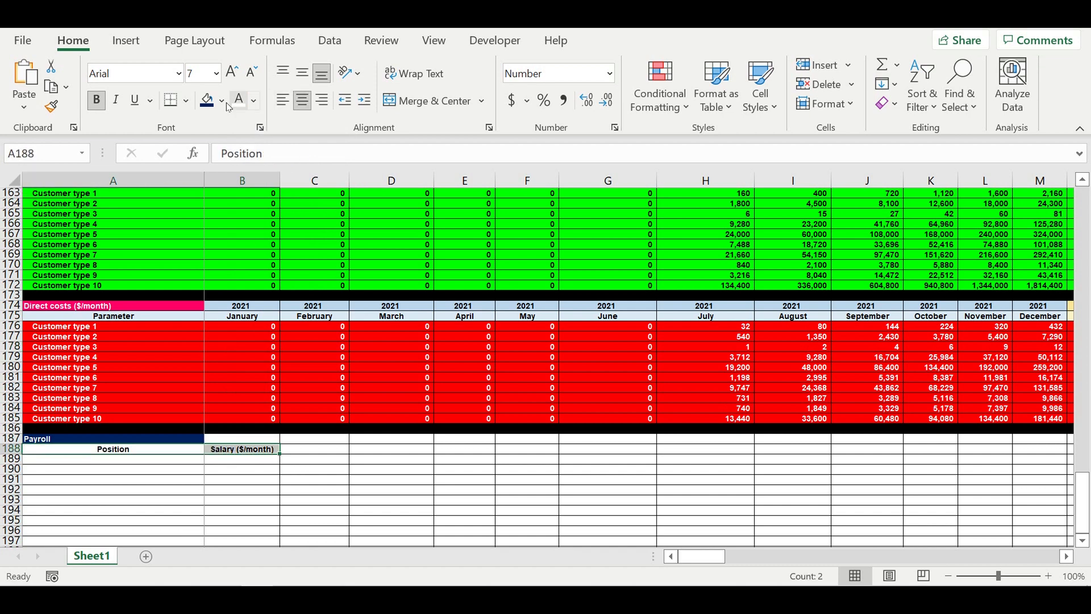
click(222, 100)
click(324, 166)
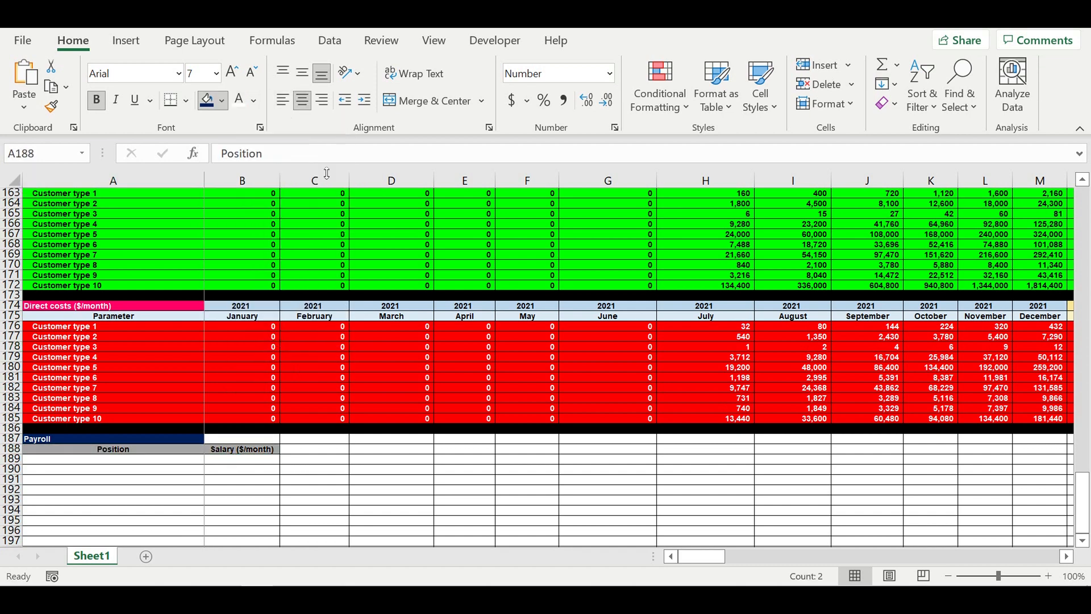
click(369, 457)
- Enter Position 1 in the first row under the Position header
click(176, 462)
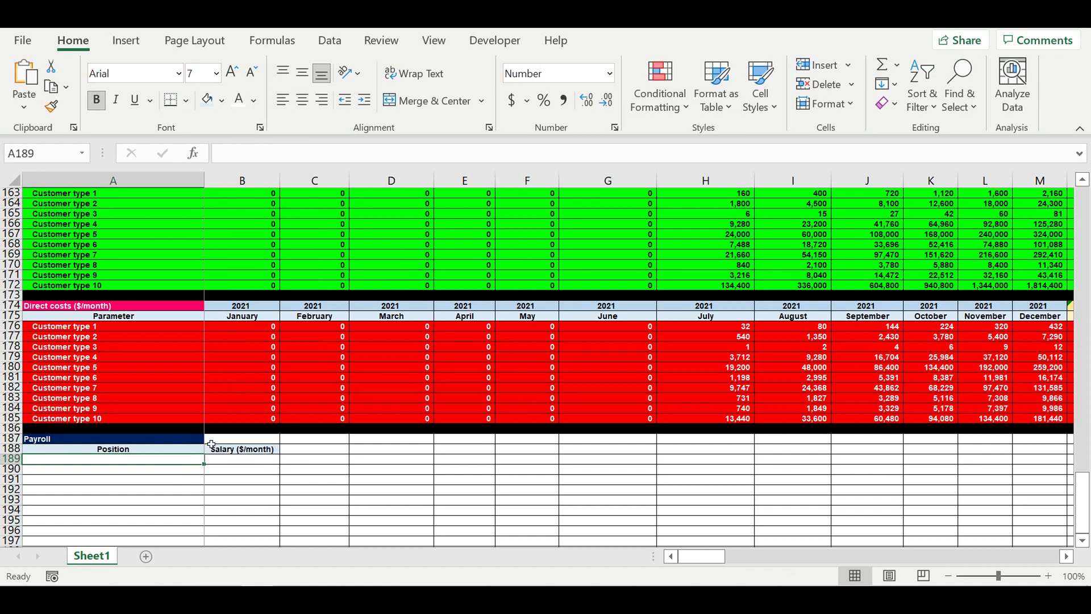
text(Position)
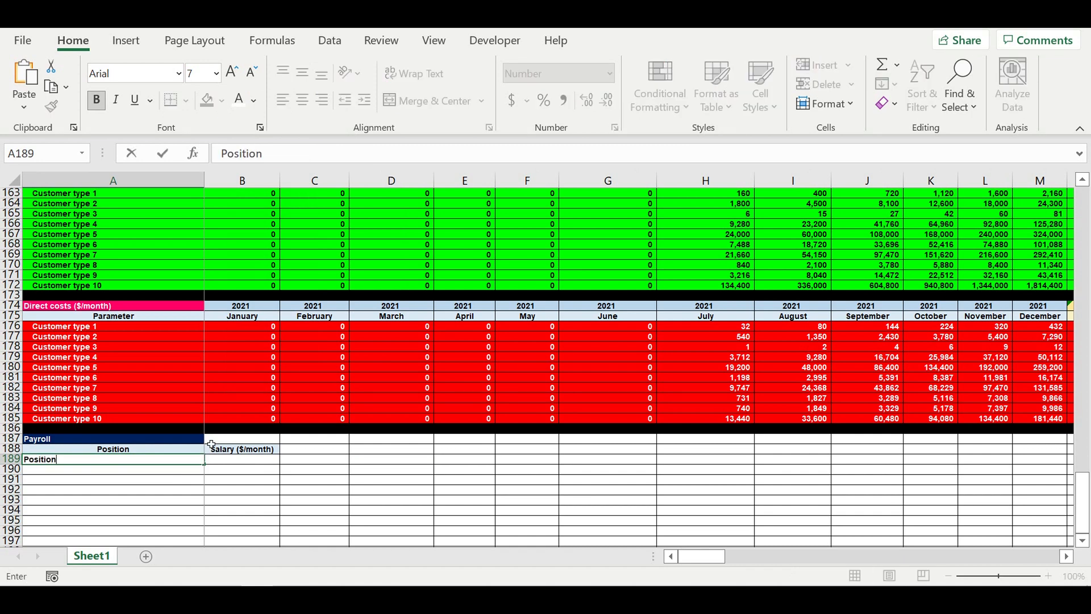
text( 1)
key(Return)
- Fill the Position column down to Position 10
click(191, 409)
scroll(157, 345, down, 5)
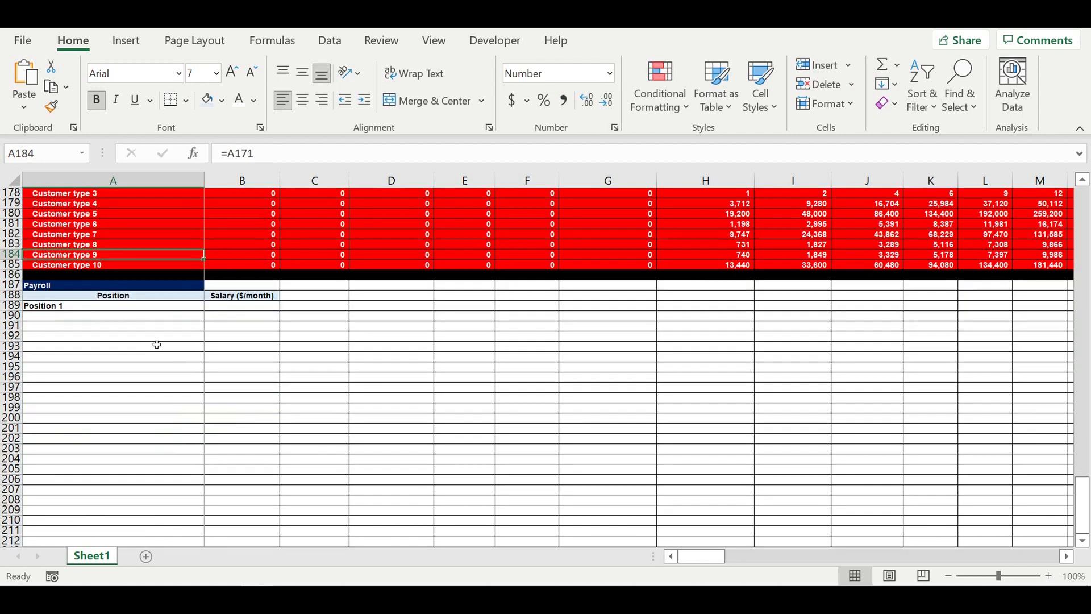
click(153, 309)
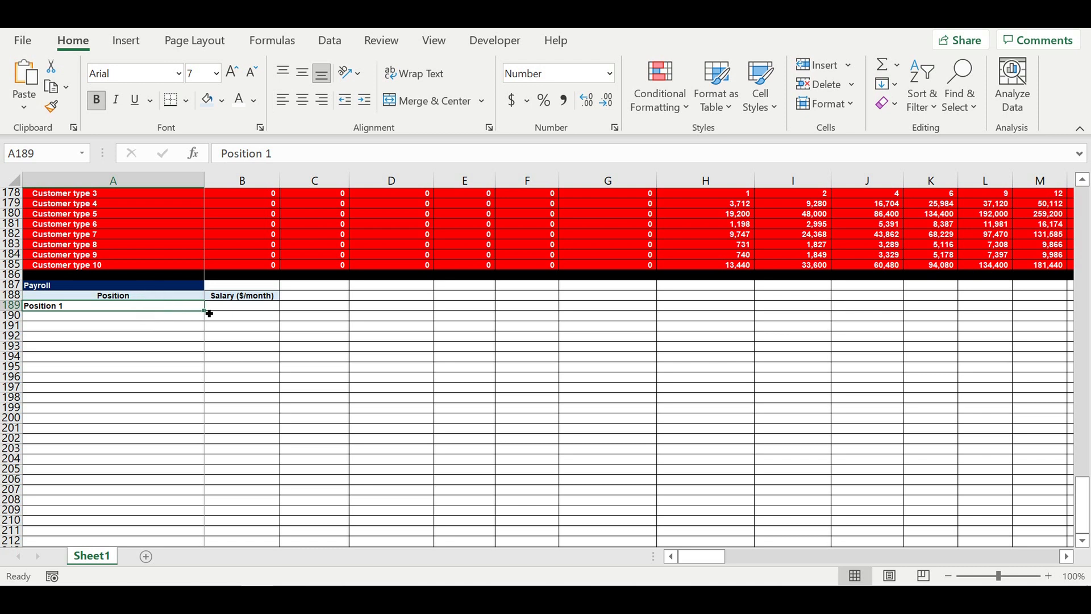
drag(204, 309, 193, 407)
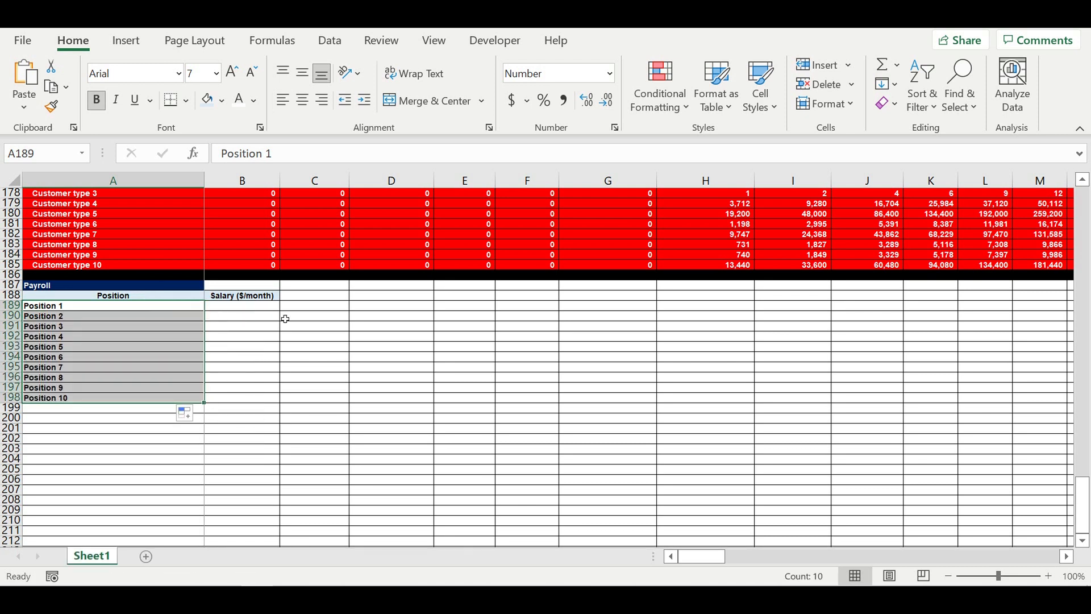
- Enter a salary of 600 for Position 1 and fill it down through Position 10
click(227, 305)
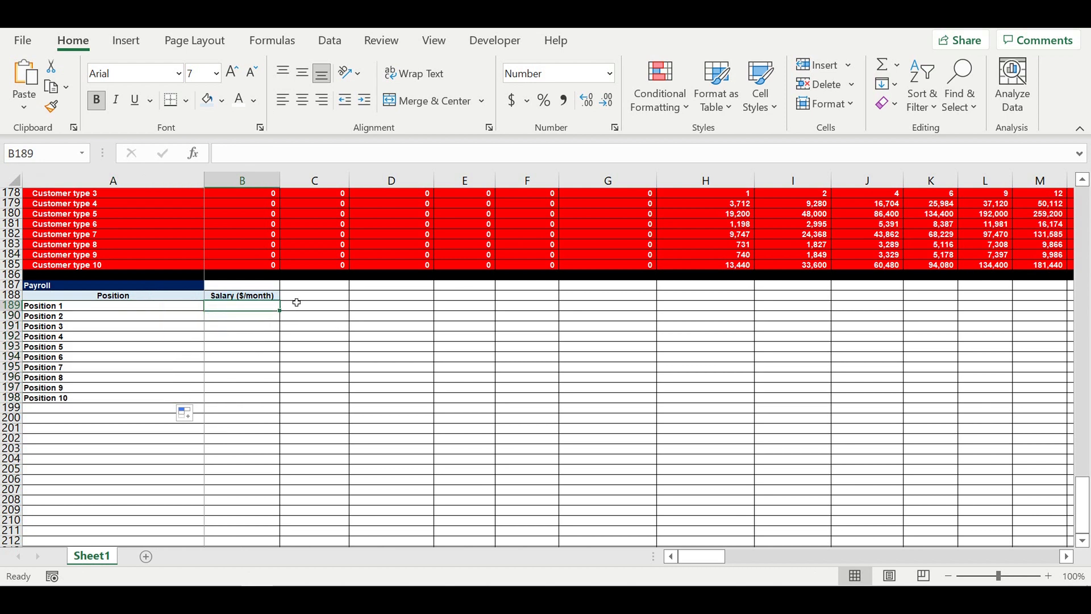
text(600)
key(Return)
click(240, 307)
drag(279, 310, 265, 406)
click(363, 408)
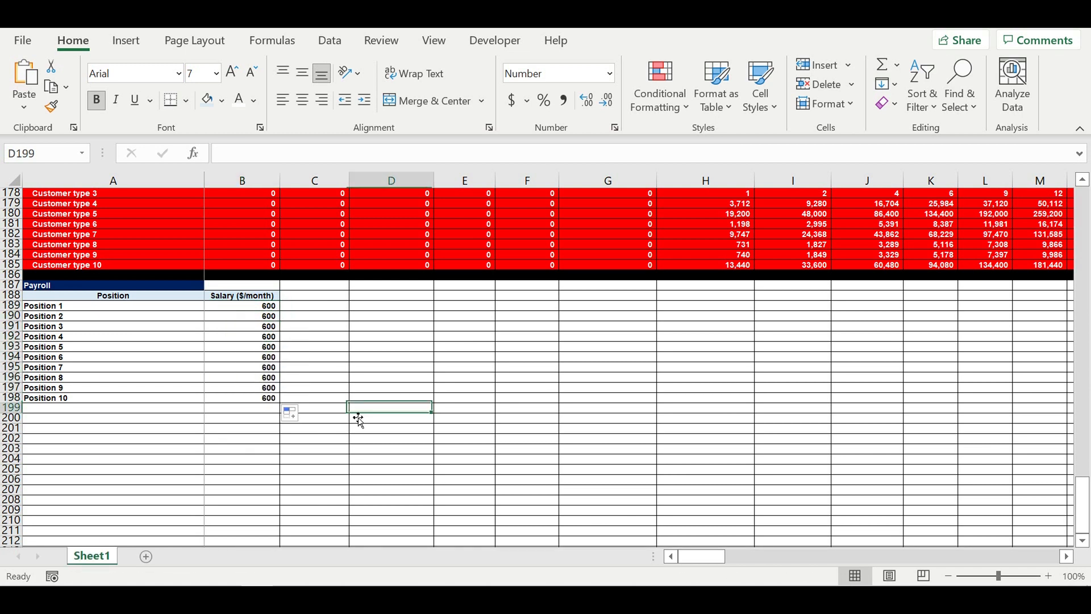
- Fill row 199 black as a separator below the payroll list
click(11, 407)
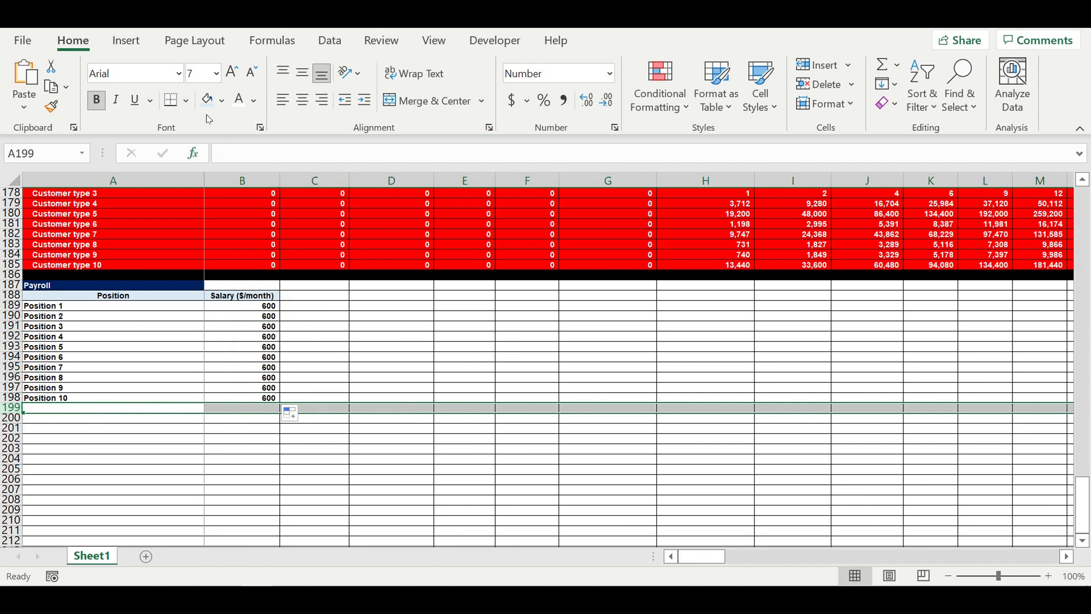
click(223, 104)
click(224, 143)
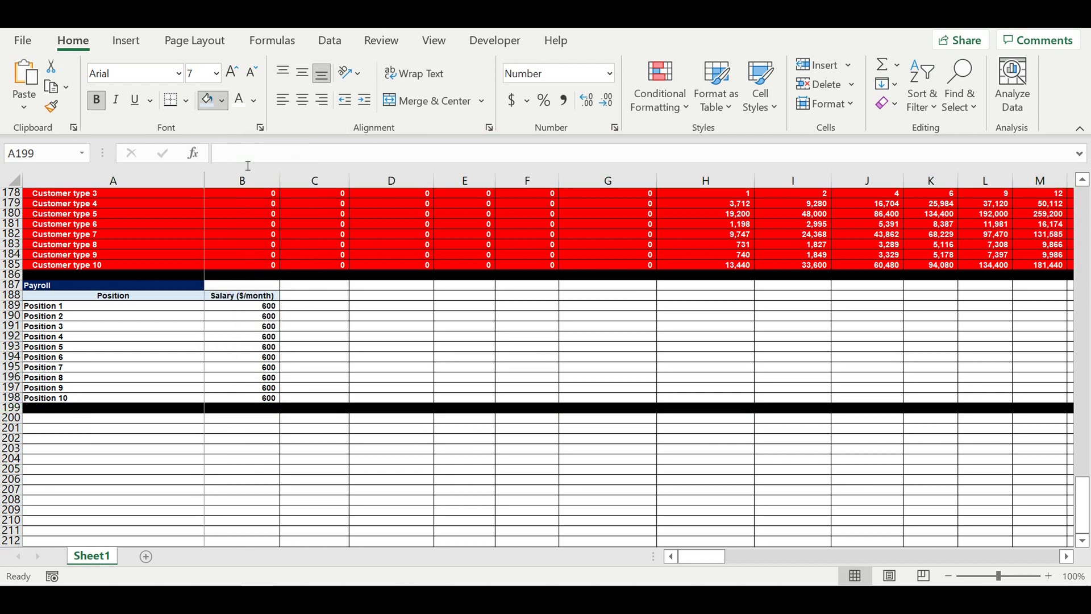
- Indent the Position names and give the position and salary rows a blue fill with white text
click(359, 307)
drag(75, 307, 74, 402)
click(363, 100)
click(382, 296)
drag(239, 379, 237, 398)
click(236, 100)
click(221, 100)
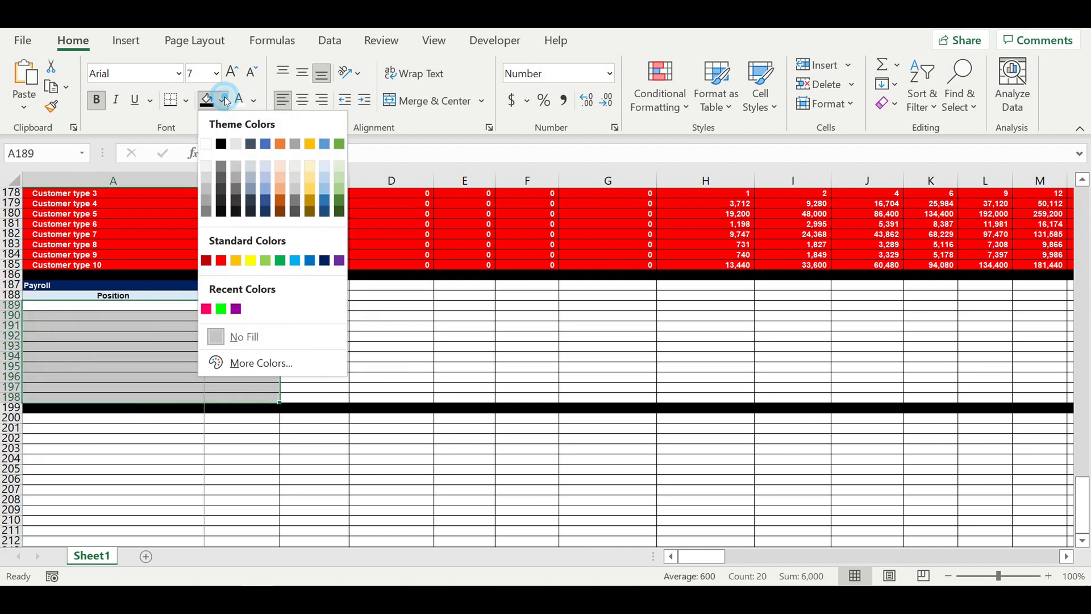
click(296, 262)
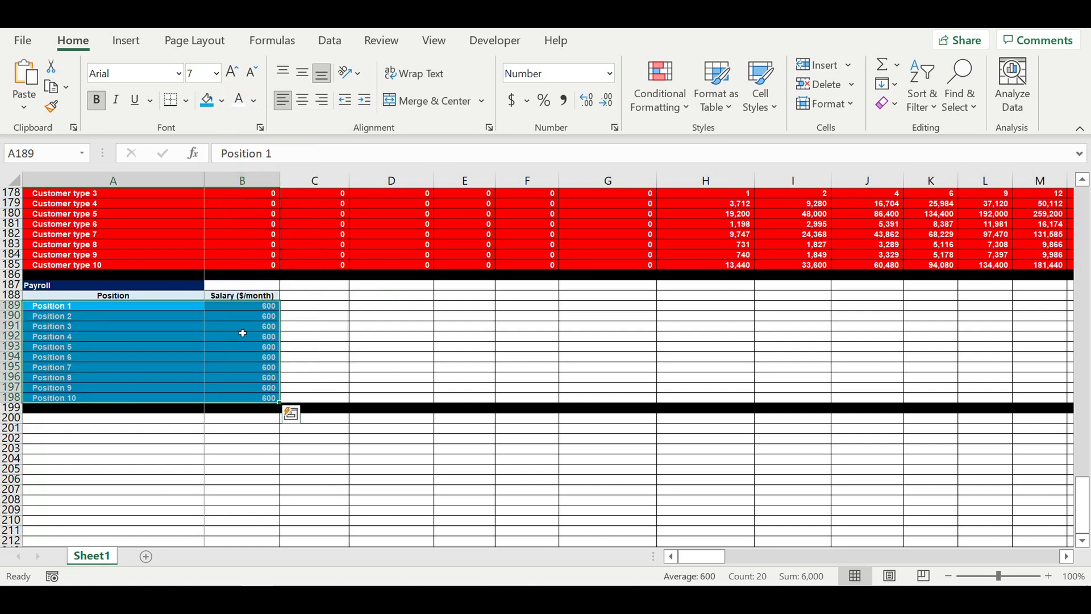
click(241, 327)
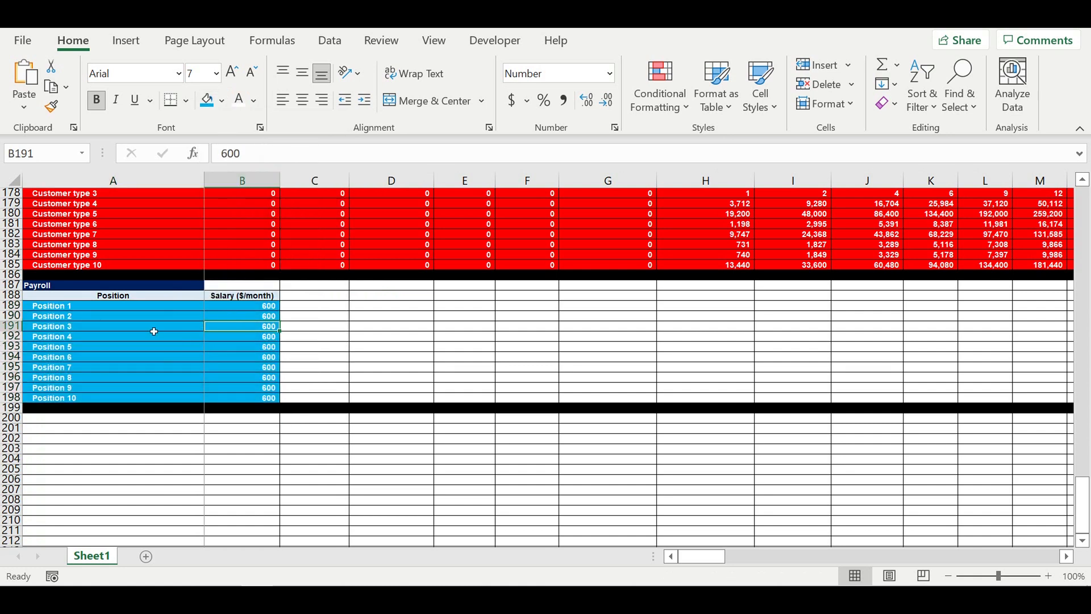
- Review the Start of operating activity and Reaching planned revenue sections higher up the sheet
scroll(167, 317, up, 13)
scroll(178, 306, up, 10)
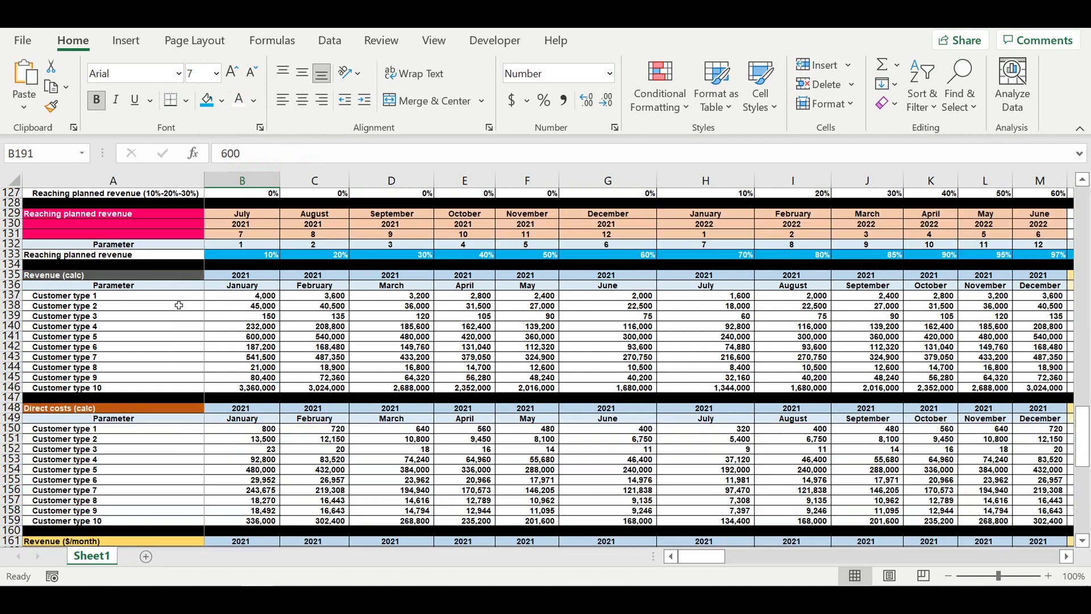
drag(259, 441, 738, 441)
drag(258, 306, 324, 308)
click(325, 309)
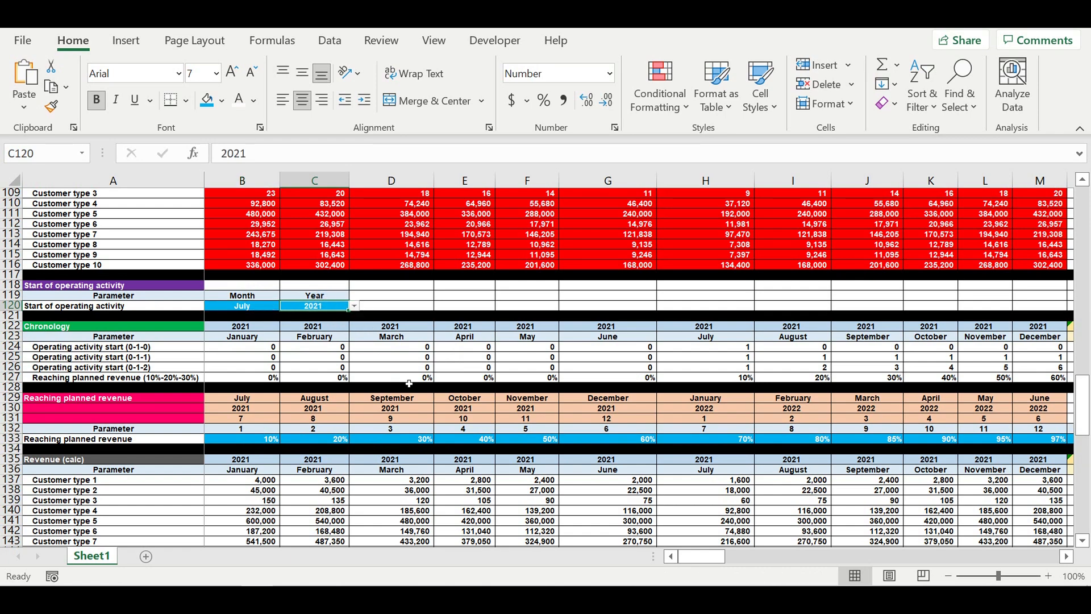
scroll(409, 383, down, 7)
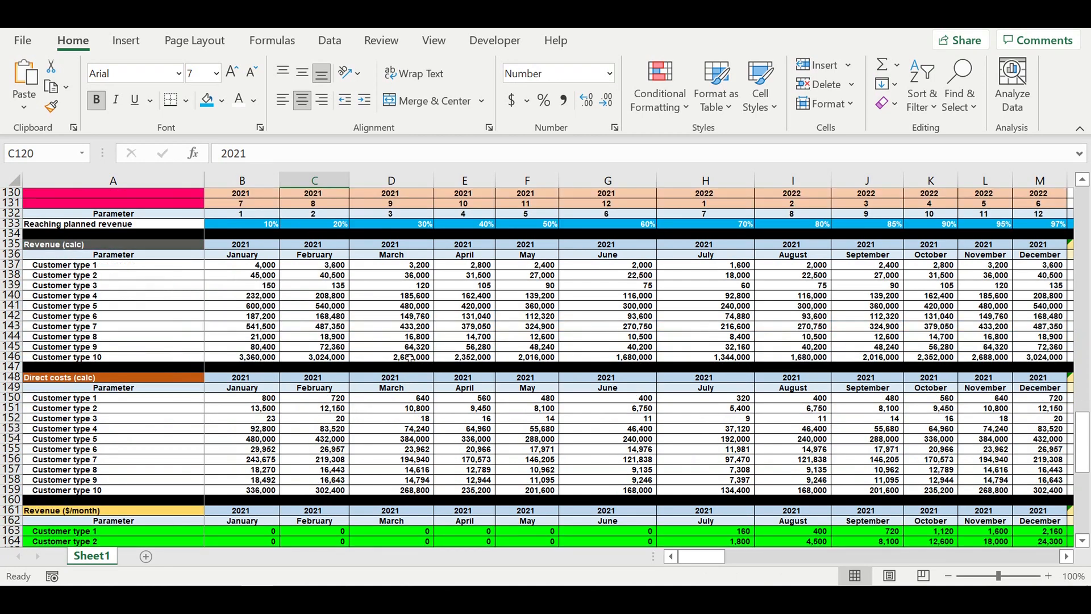
scroll(409, 358, up, 7)
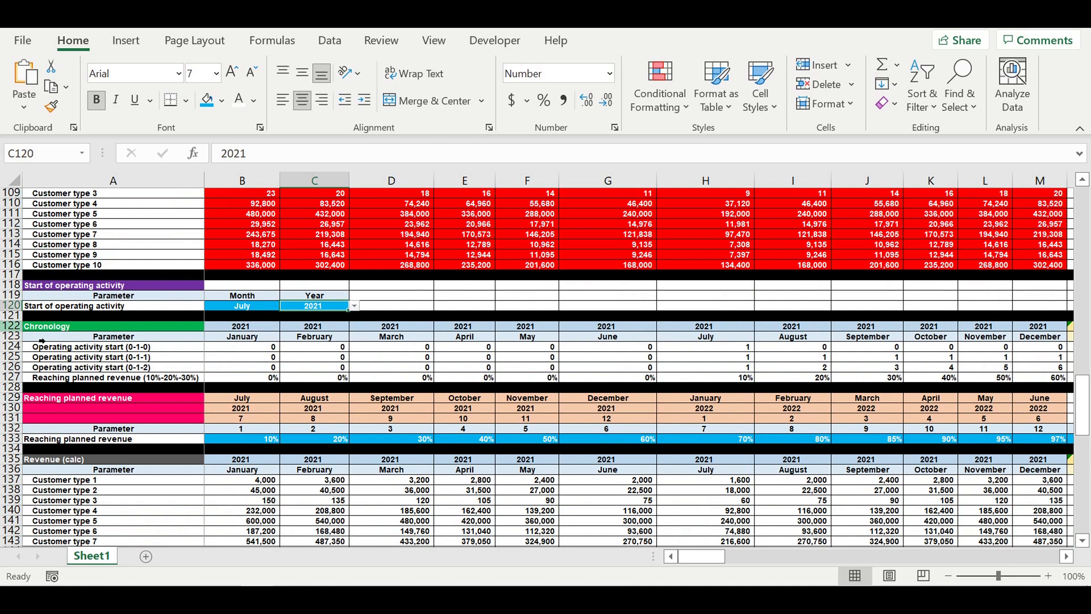
drag(259, 308, 310, 308)
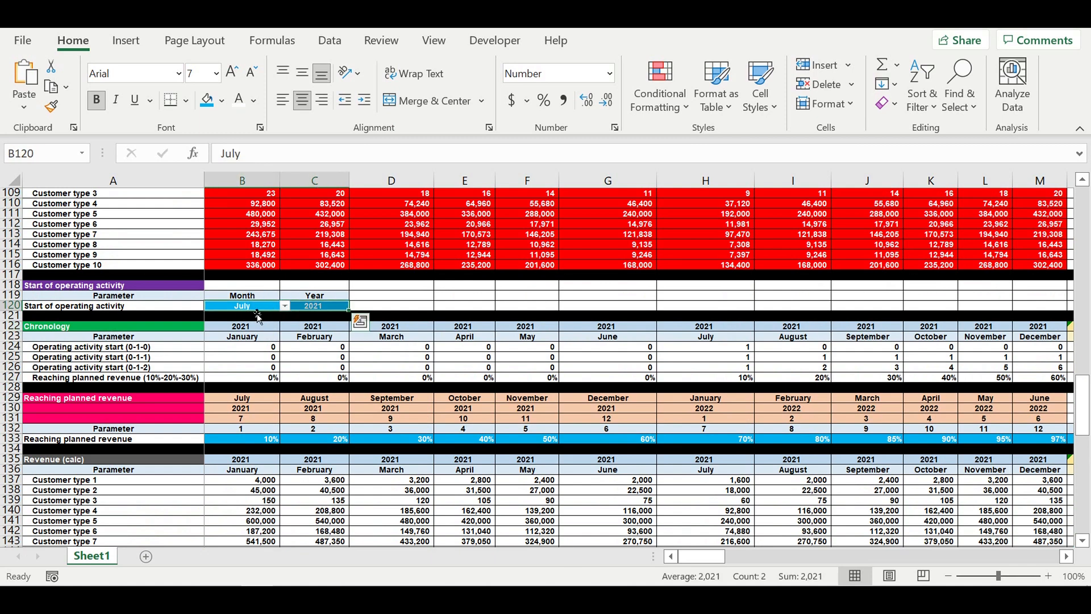
click(343, 438)
scroll(404, 425, down, 13)
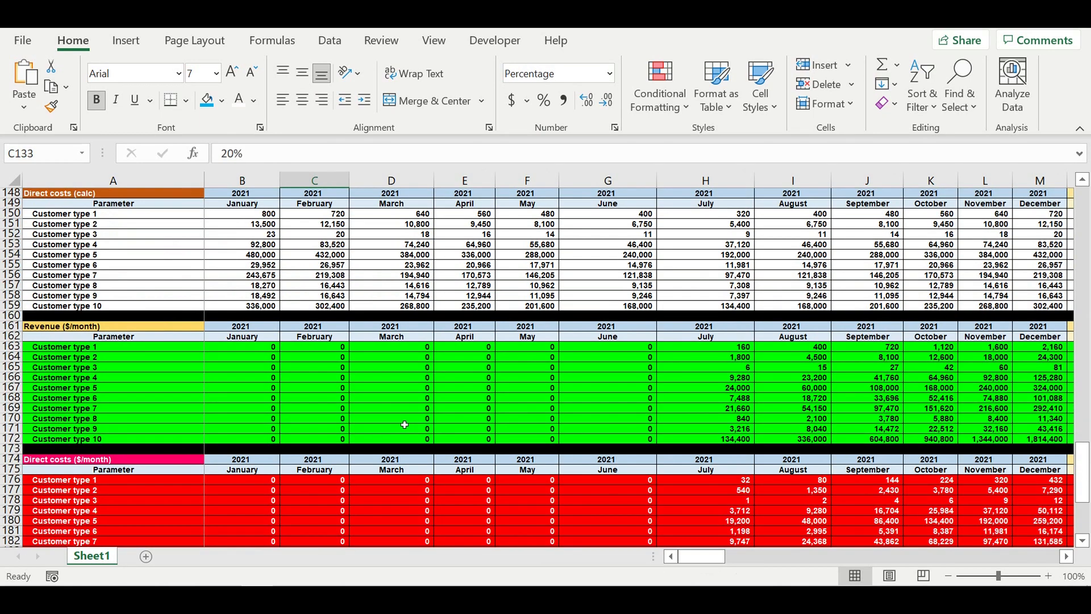
scroll(404, 425, down, 8)
scroll(398, 416, down, 3)
click(250, 307)
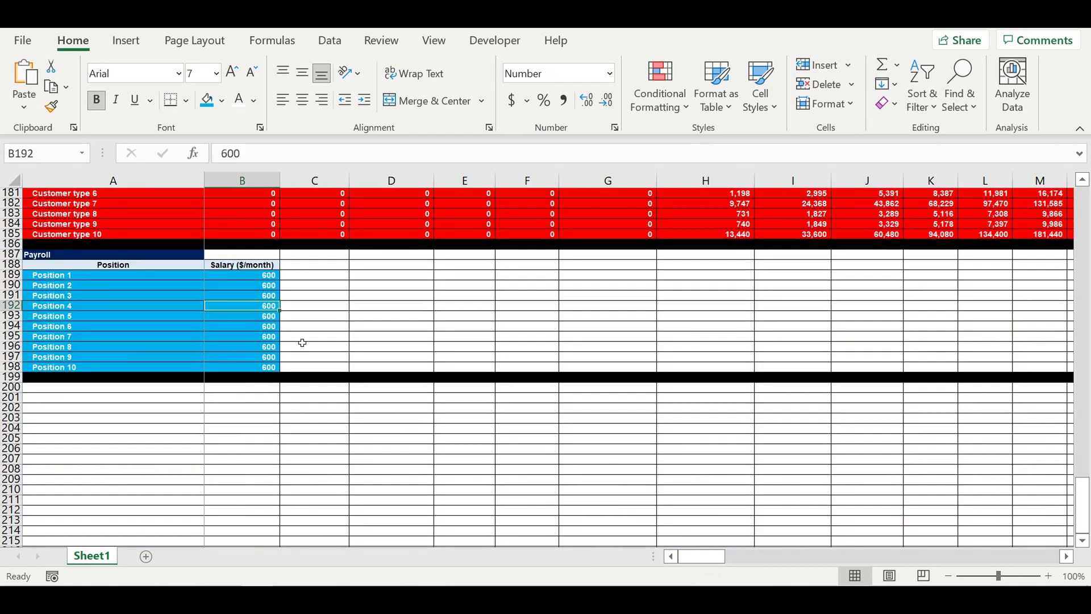
scroll(323, 357, up, 13)
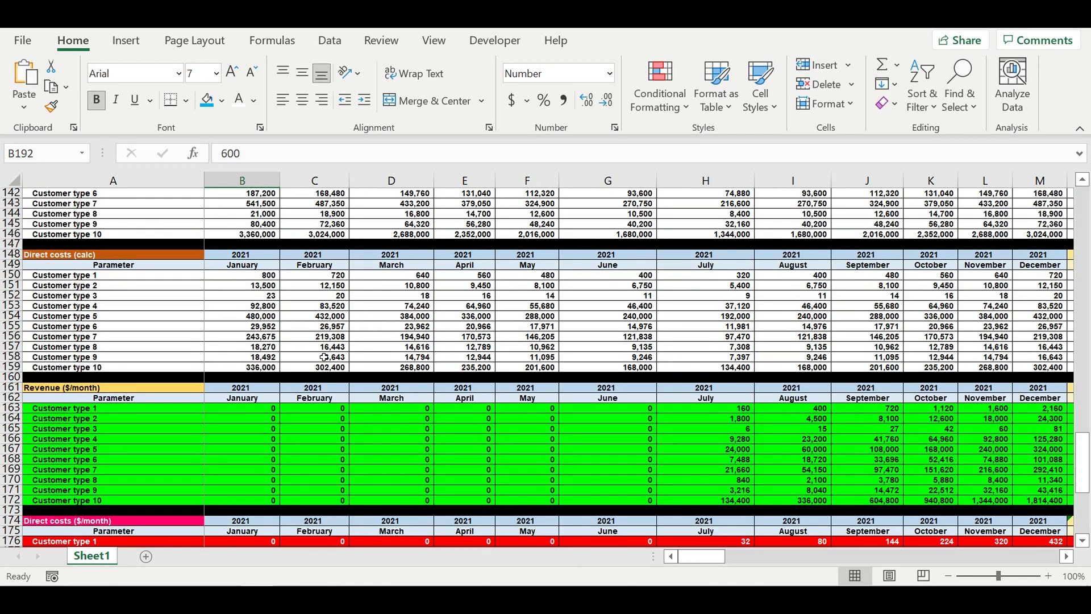
scroll(324, 357, up, 4)
scroll(324, 357, up, 11)
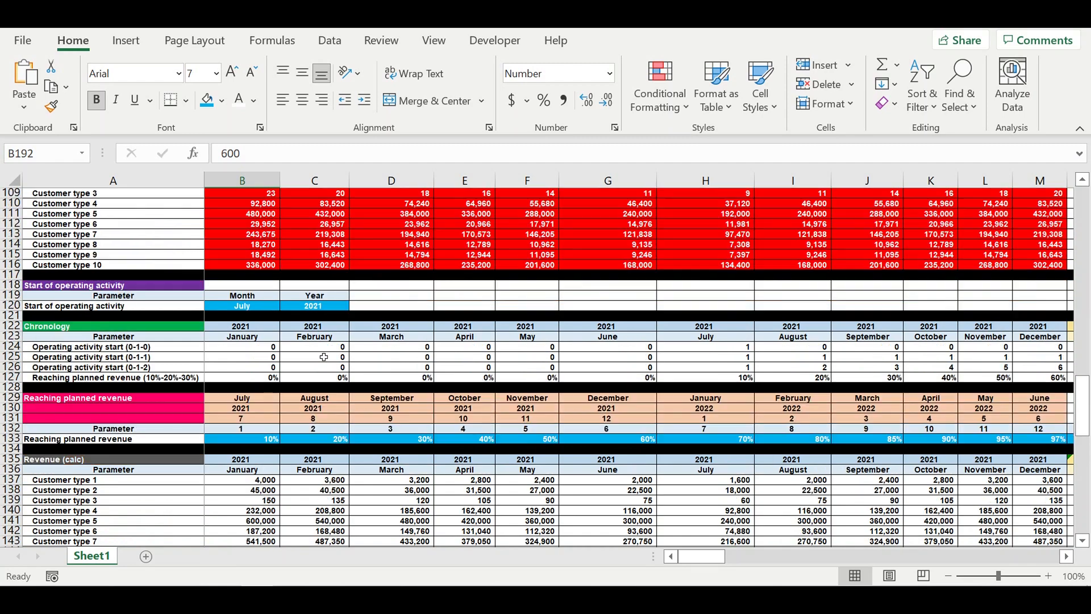
scroll(324, 357, up, 4)
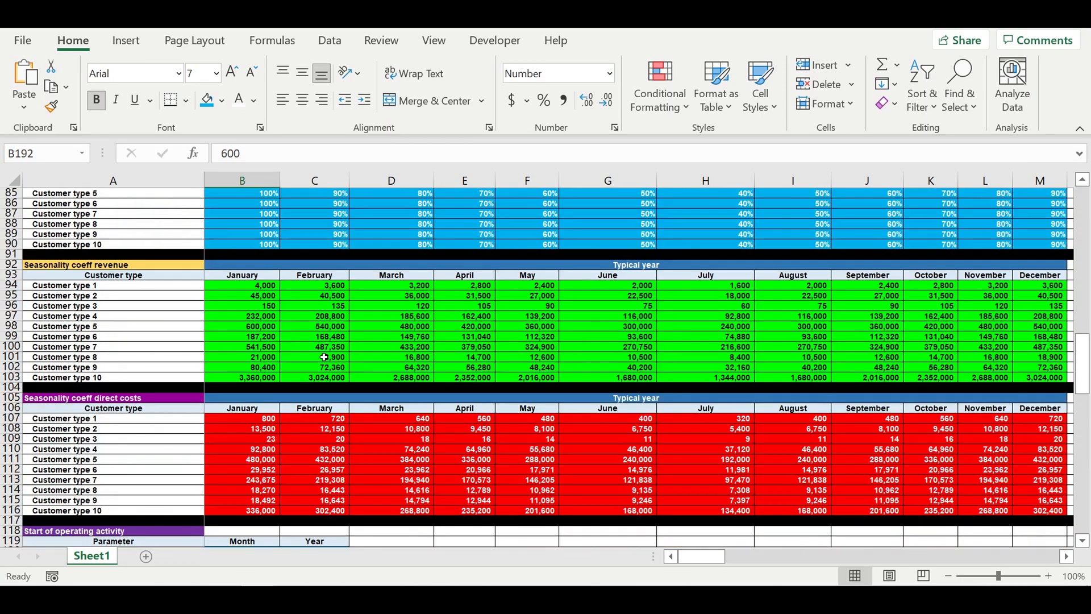
scroll(324, 356, down, 10)
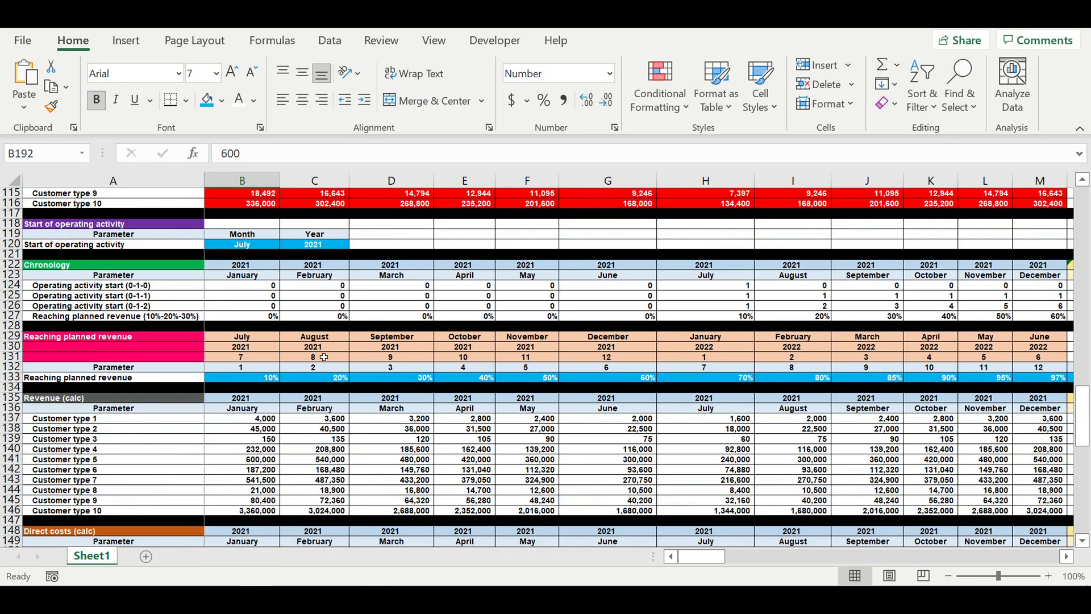
- Copy the Reaching planned revenue block from rows 129–132 and paste it into row 200 below the payroll
drag(81, 339, 133, 340)
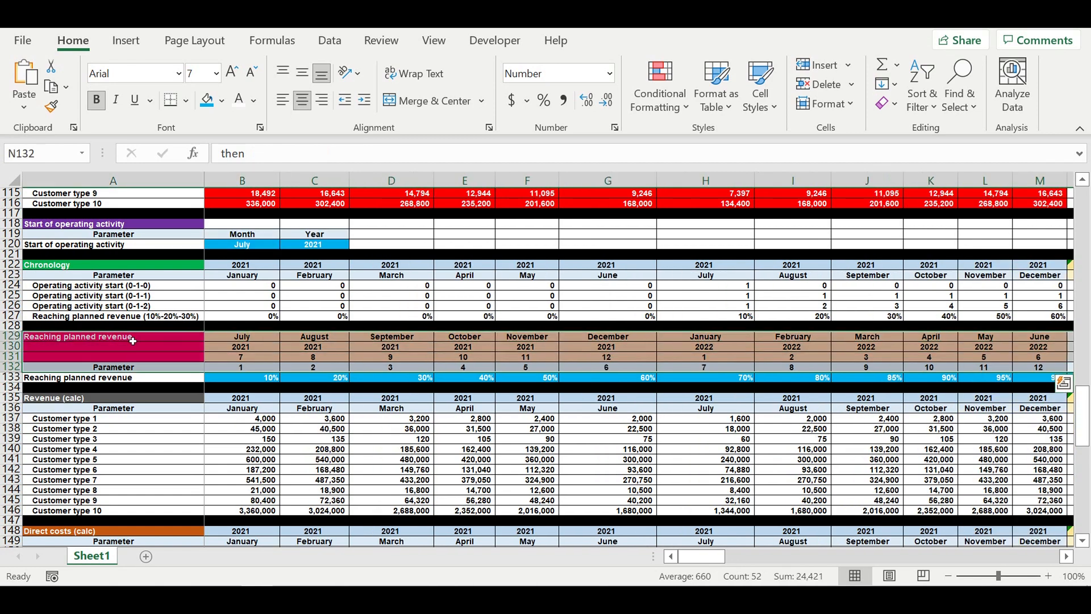
key(ctrl+c)
drag(672, 557, 507, 561)
scroll(304, 460, down, 7)
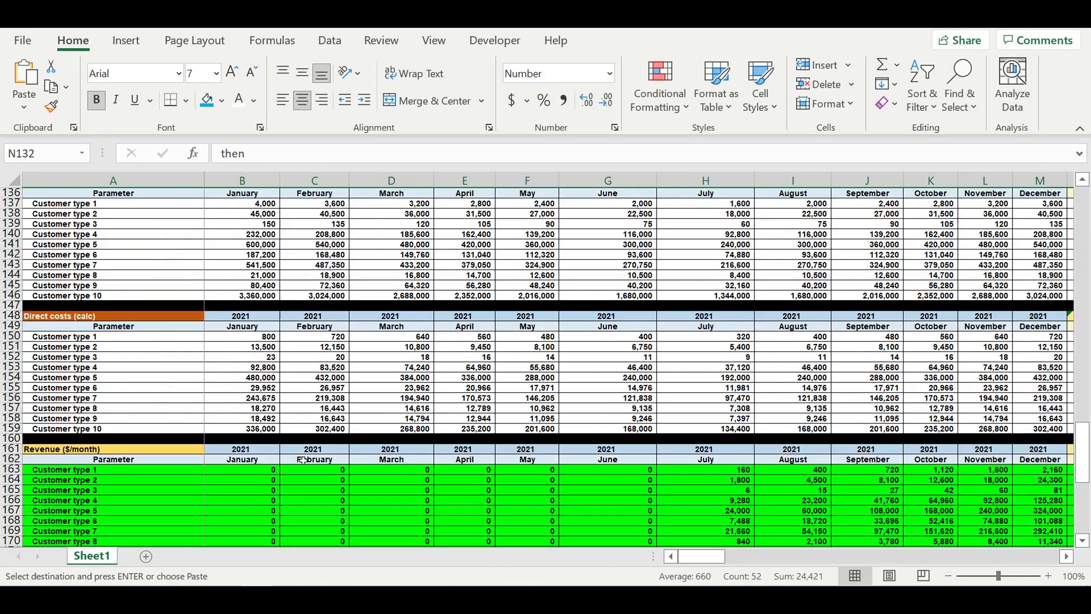
scroll(303, 460, down, 11)
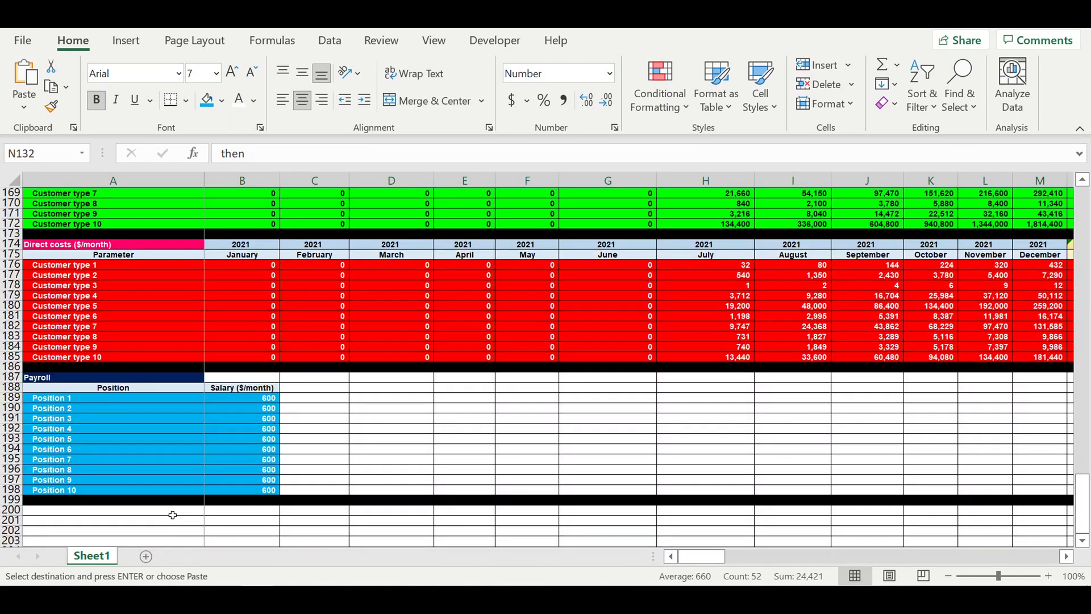
click(172, 515)
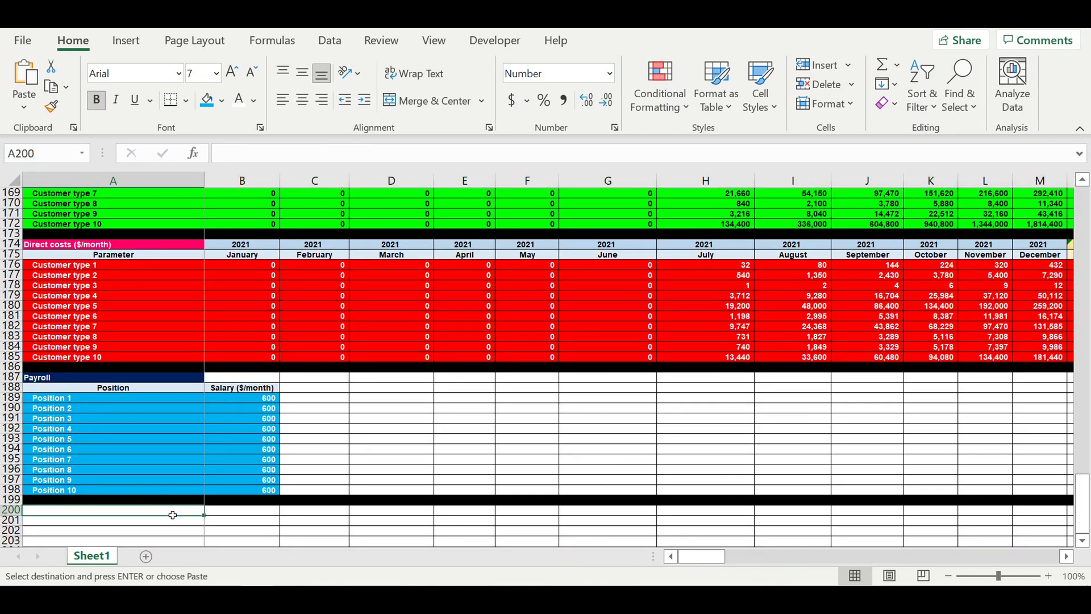
key(ctrl+v)
scroll(292, 453, down, 4)
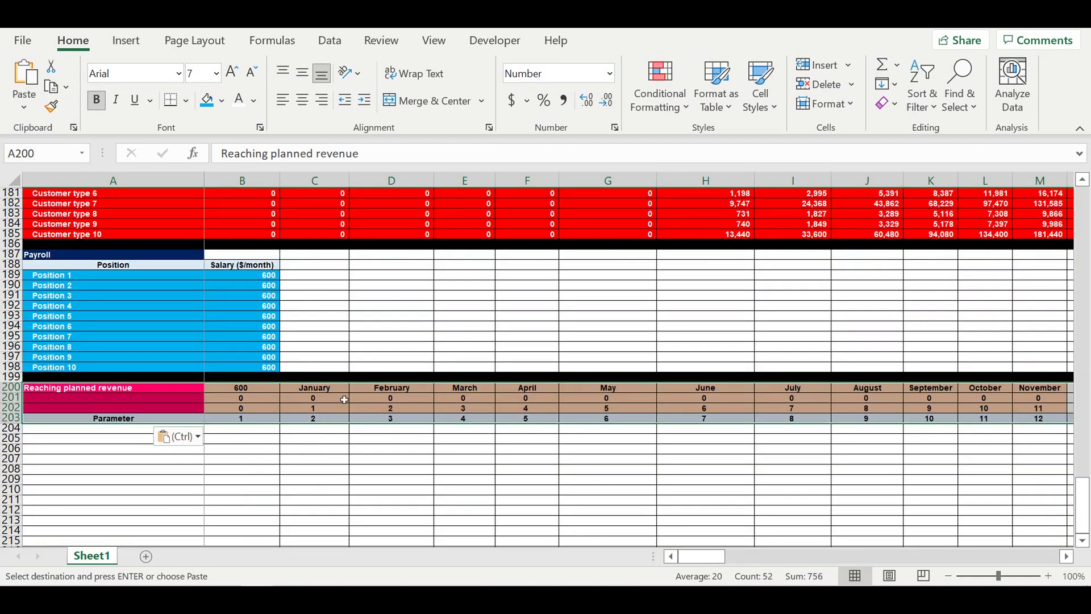
- Set cell B200 to reference the start month in B129
click(288, 419)
click(258, 390)
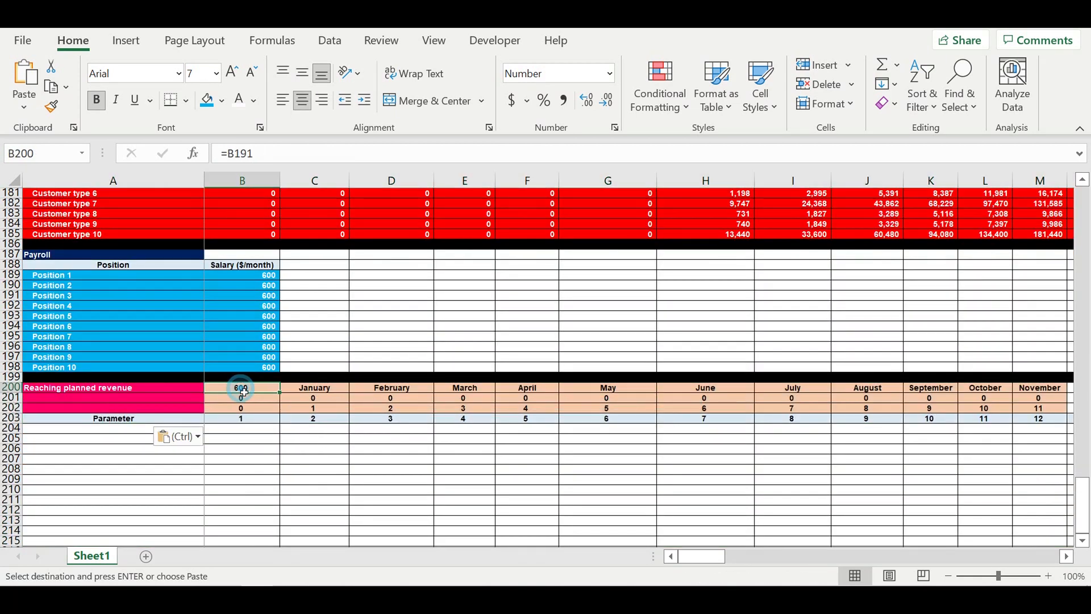
double_click(268, 391)
key(BackSpace)
key(BackSpace)
key(BackSpace)
key(BackSpace)
scroll(269, 392, up, 14)
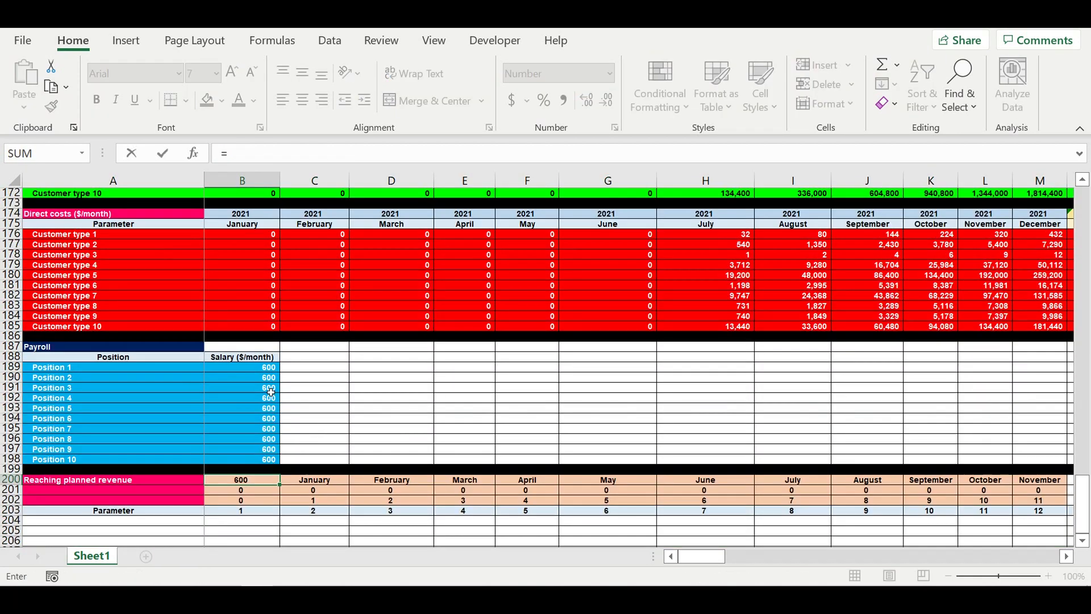
scroll(271, 388, up, 9)
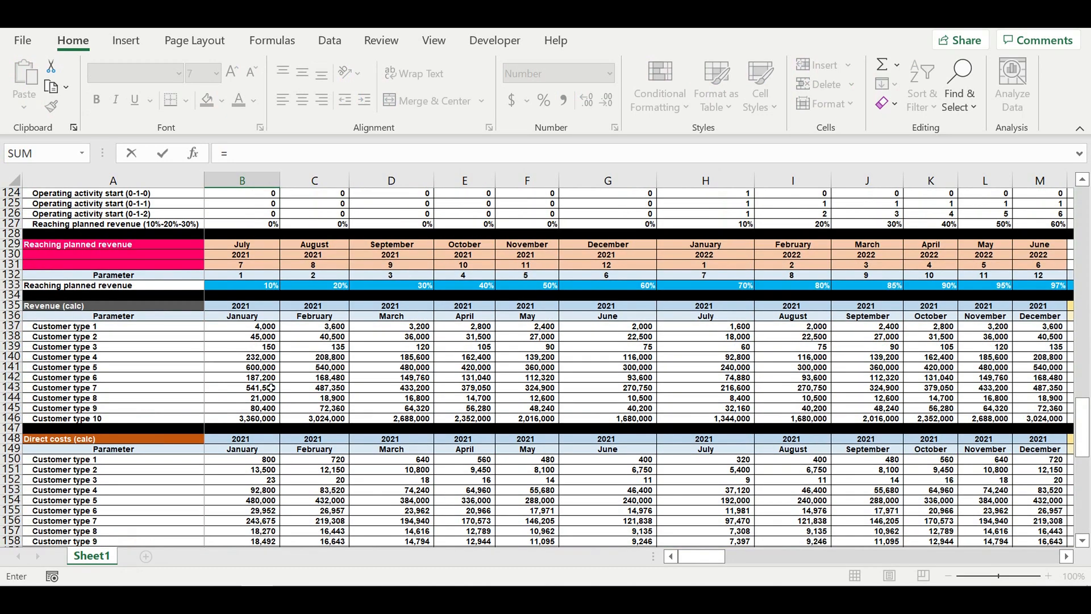
click(249, 371)
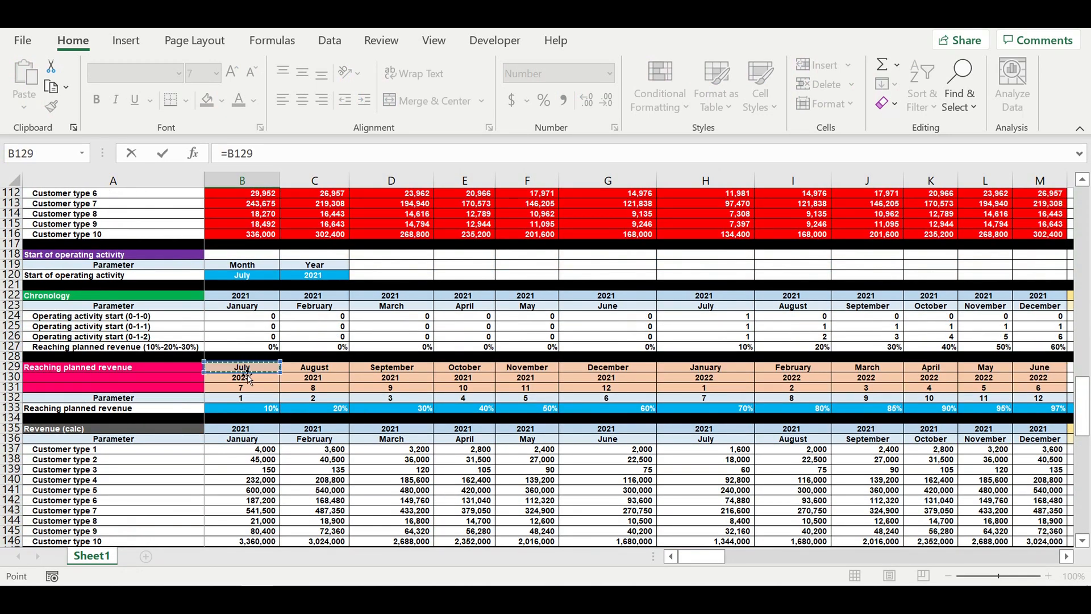
key(Return)
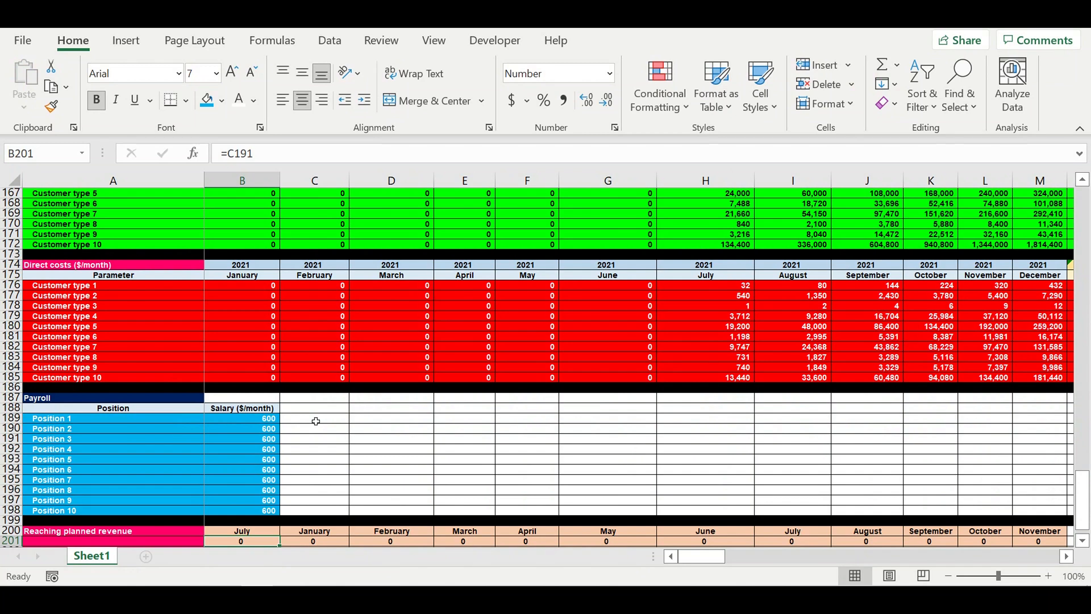
- Fill the pasted block's formulas rightward across the month columns and inspect the resulting cell references
scroll(316, 419, up, 2)
click(244, 469)
mouse_move(284, 480)
mouse_down()
mouse_move(281, 511)
mouse_move(987, 512)
mouse_move(835, 506)
mouse_up()
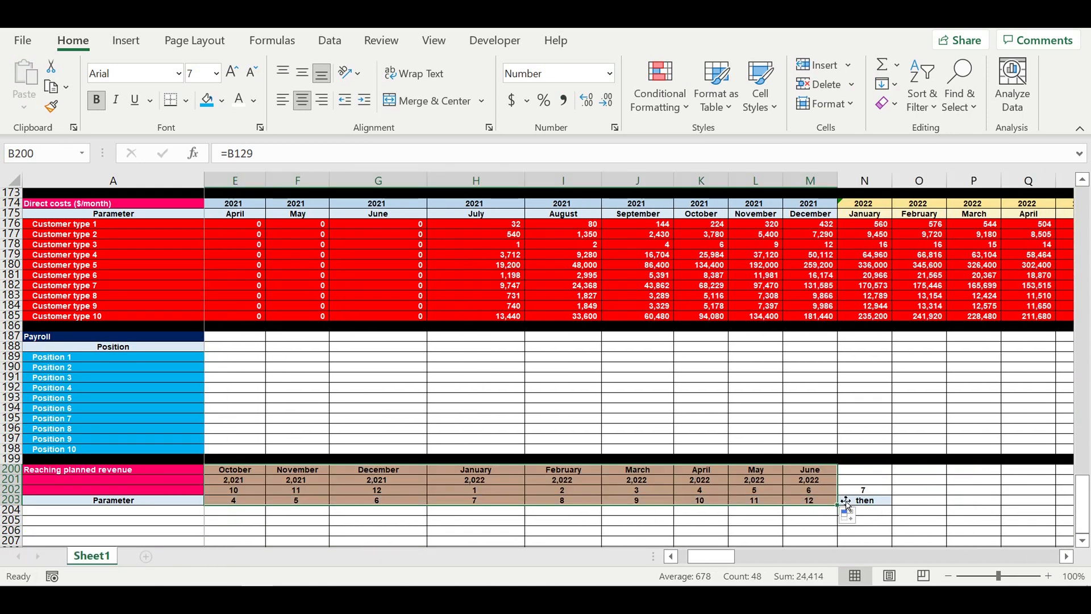
click(821, 493)
click(859, 492)
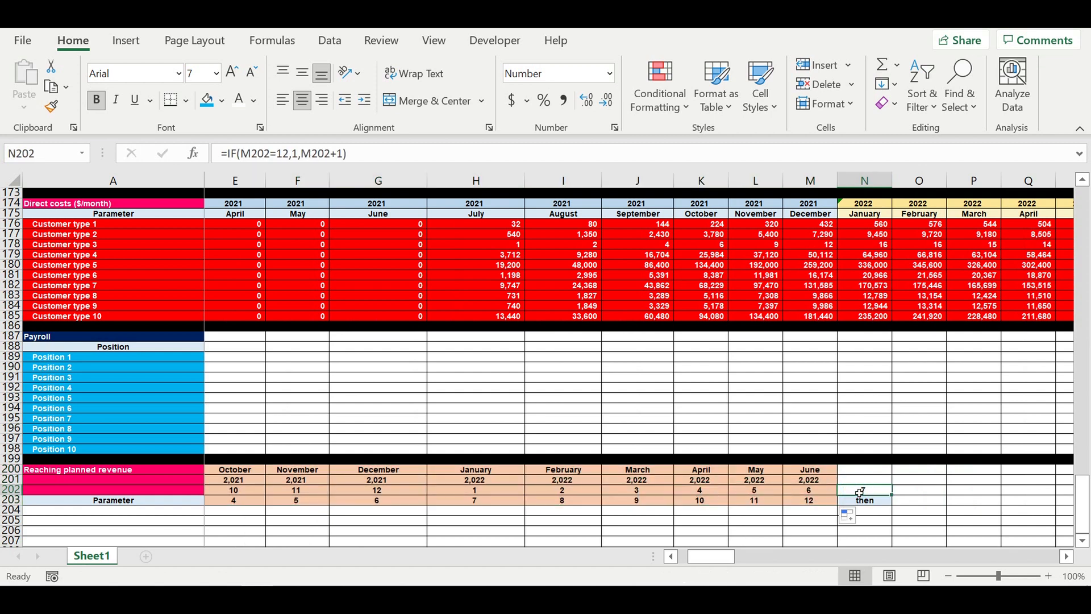
click(804, 491)
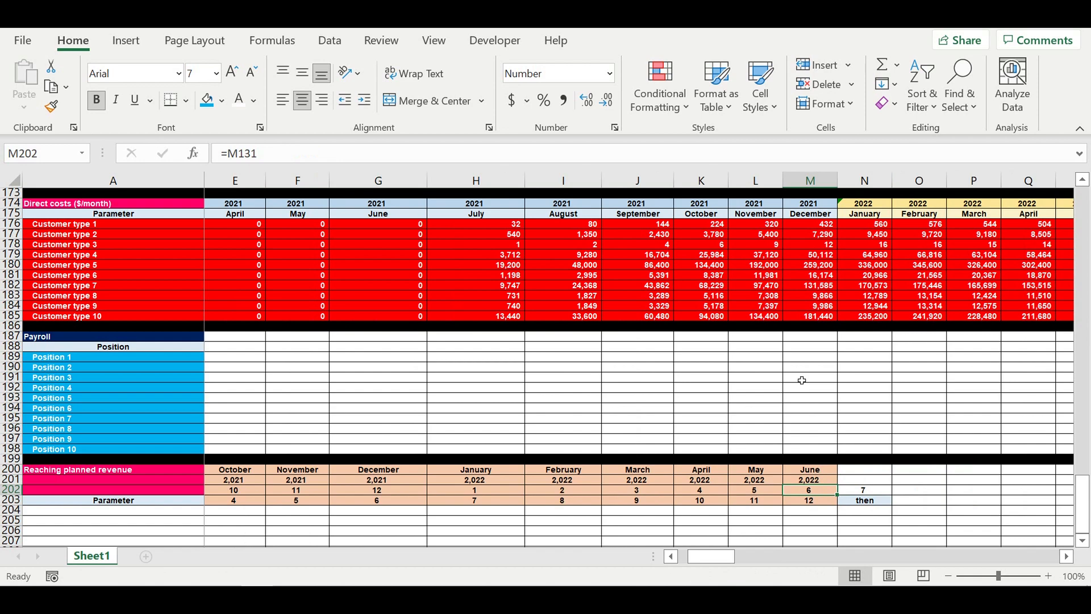
- Copy the formatting of the Reaching planned revenue header rows 129–131 and paste it onto rows 200–202
scroll(801, 380, up, 17)
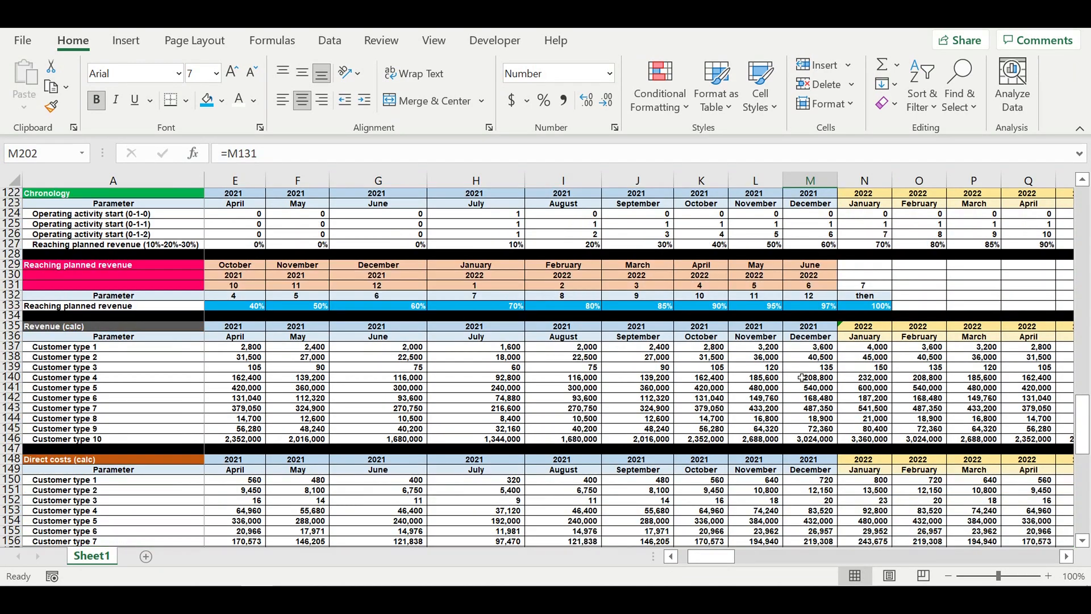
drag(875, 288, 1003, 285)
right_click(246, 265)
click(215, 272)
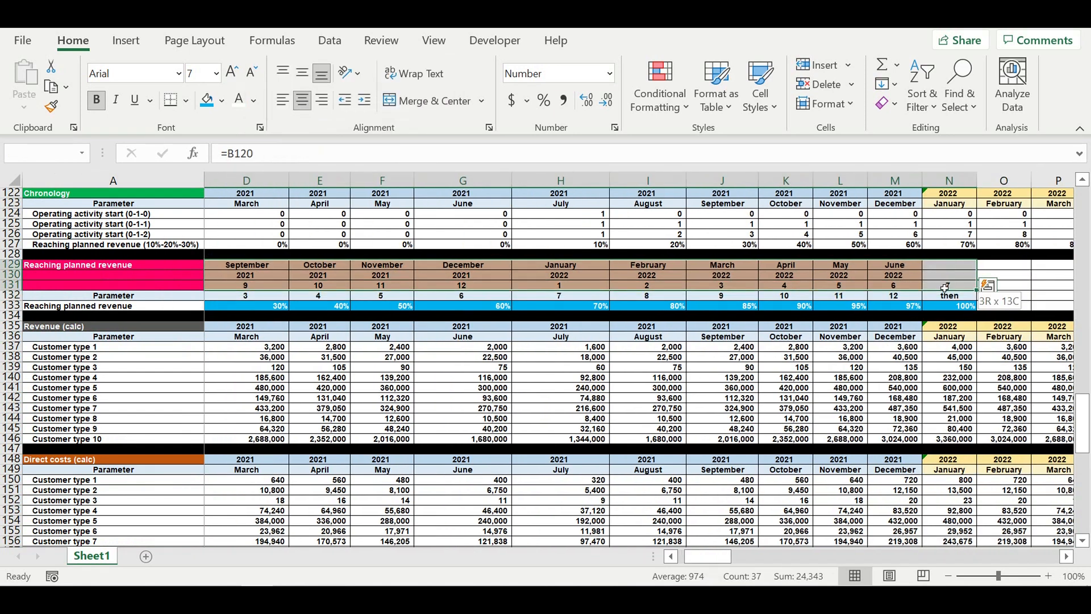
right_click(892, 279)
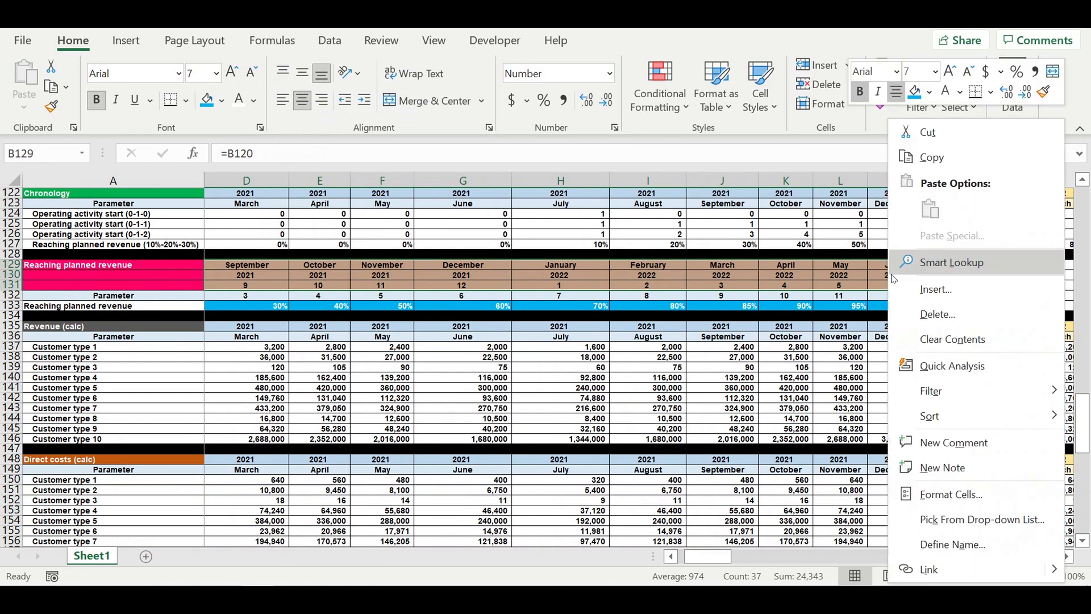
click(932, 158)
scroll(732, 396, down, 4)
scroll(733, 396, down, 11)
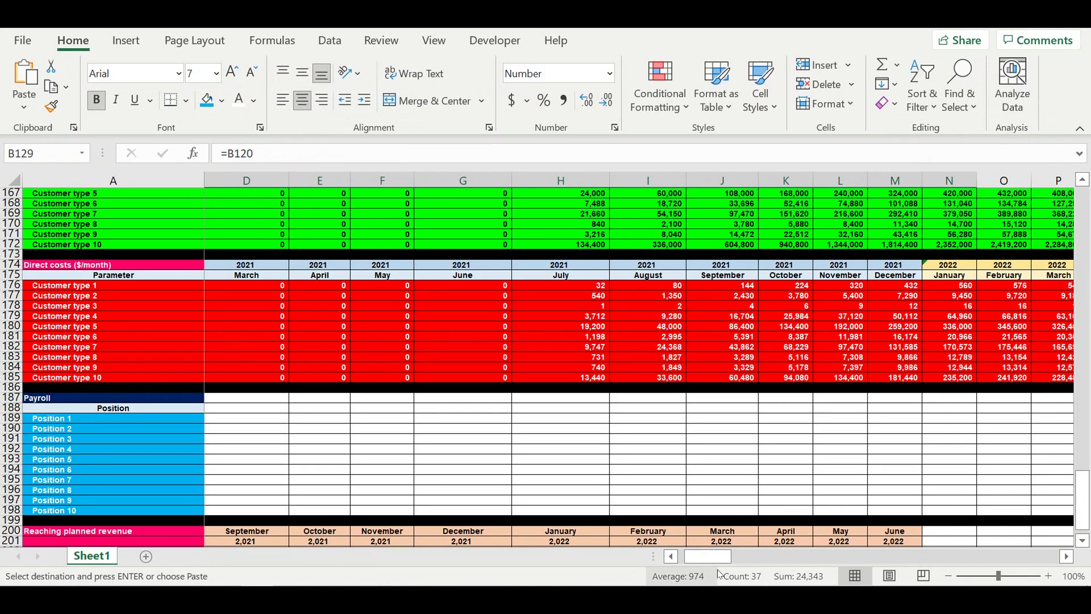
click(671, 556)
scroll(341, 462, down, 5)
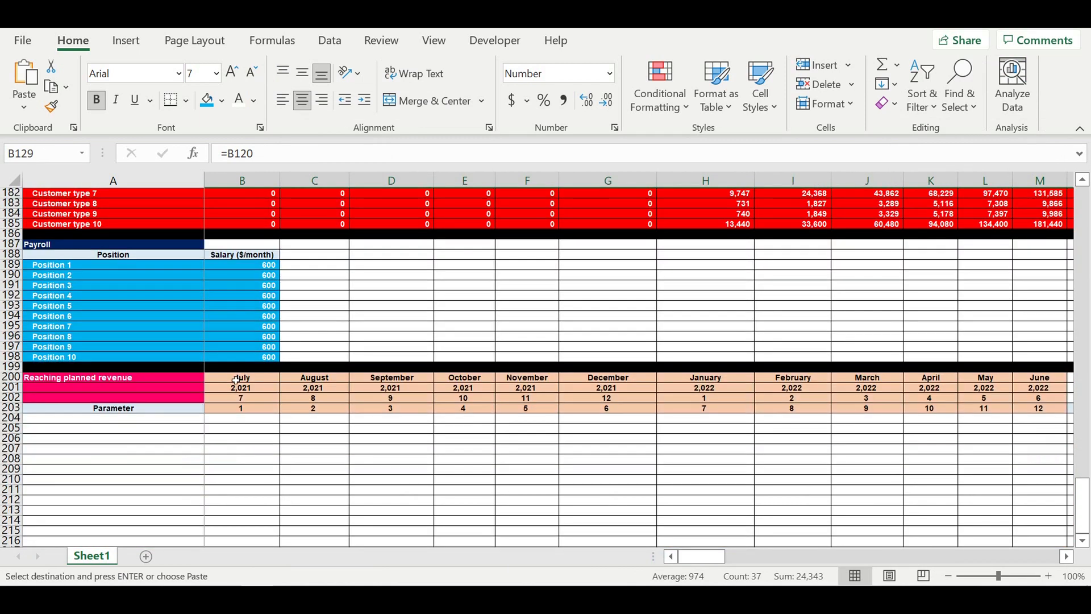
click(237, 380)
right_click(236, 380)
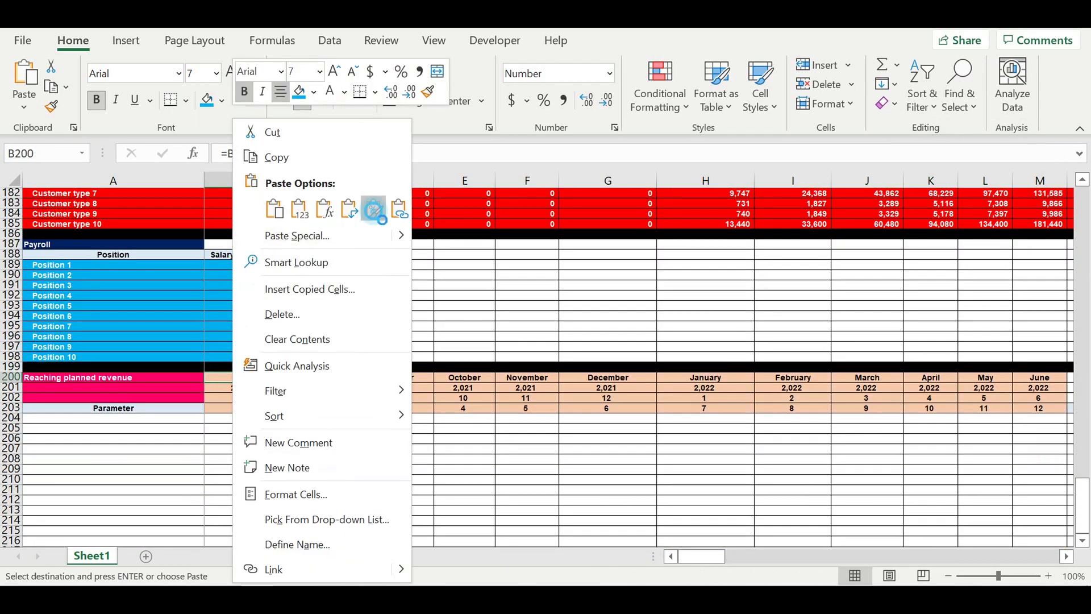
click(374, 211)
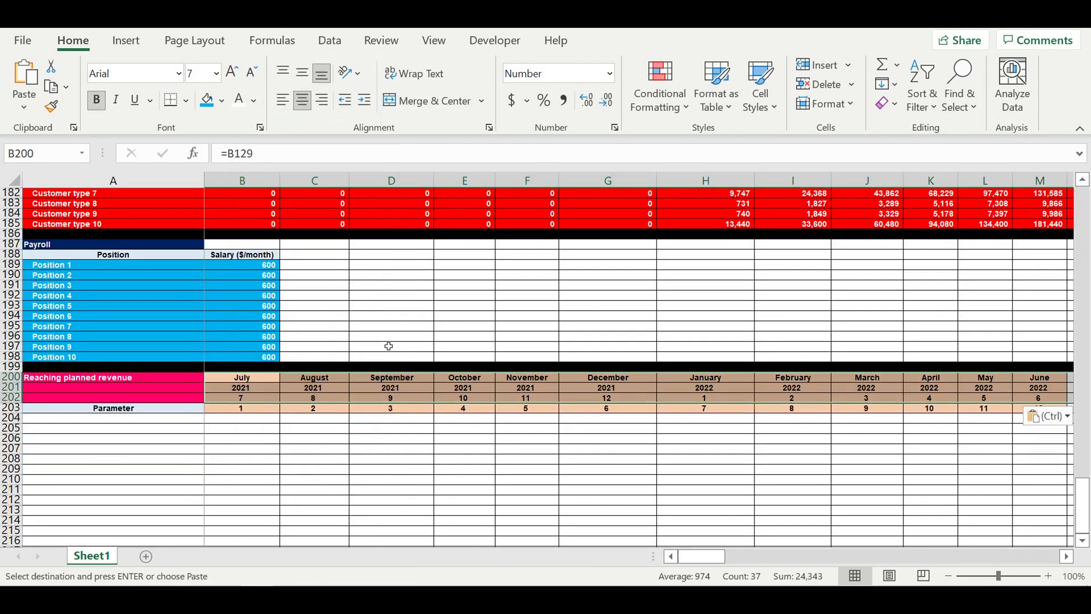
- Give the Parameter row's month cells B203:M203 a light blue fill
click(267, 458)
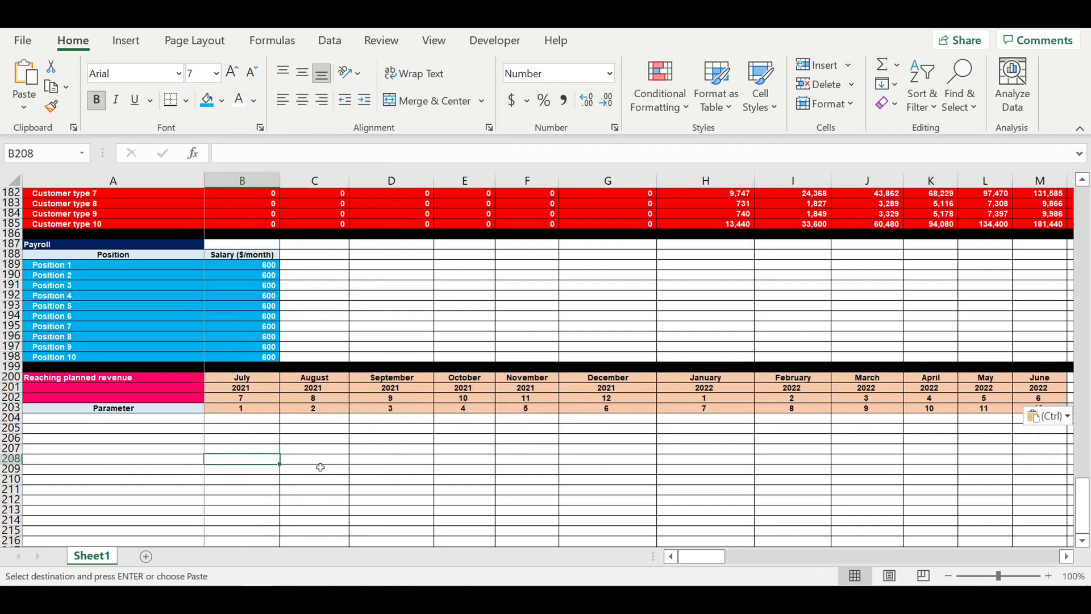
click(377, 502)
click(237, 408)
drag(237, 412, 960, 412)
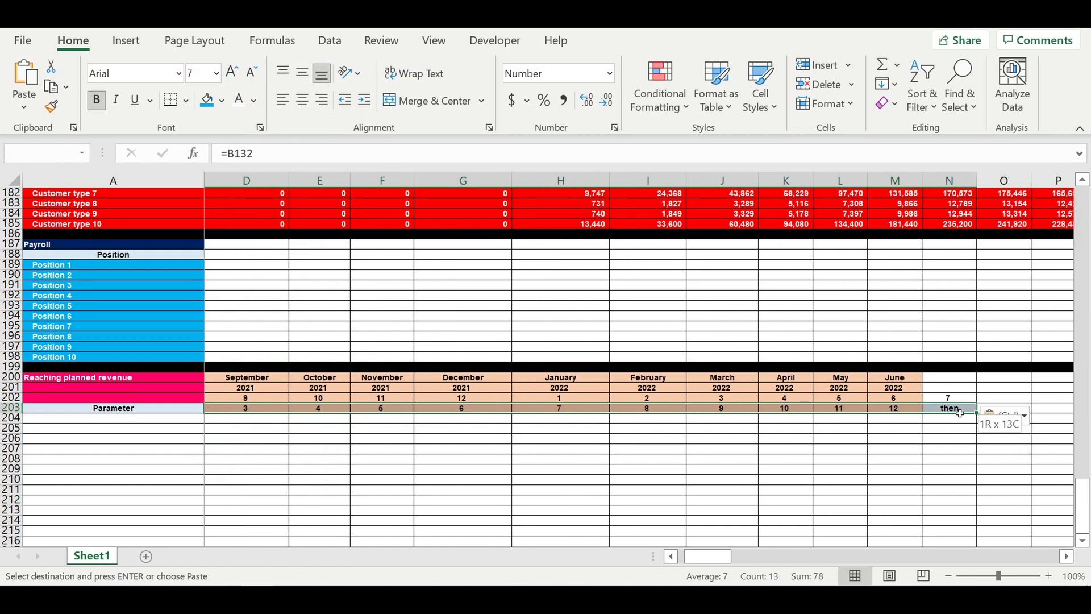
click(573, 440)
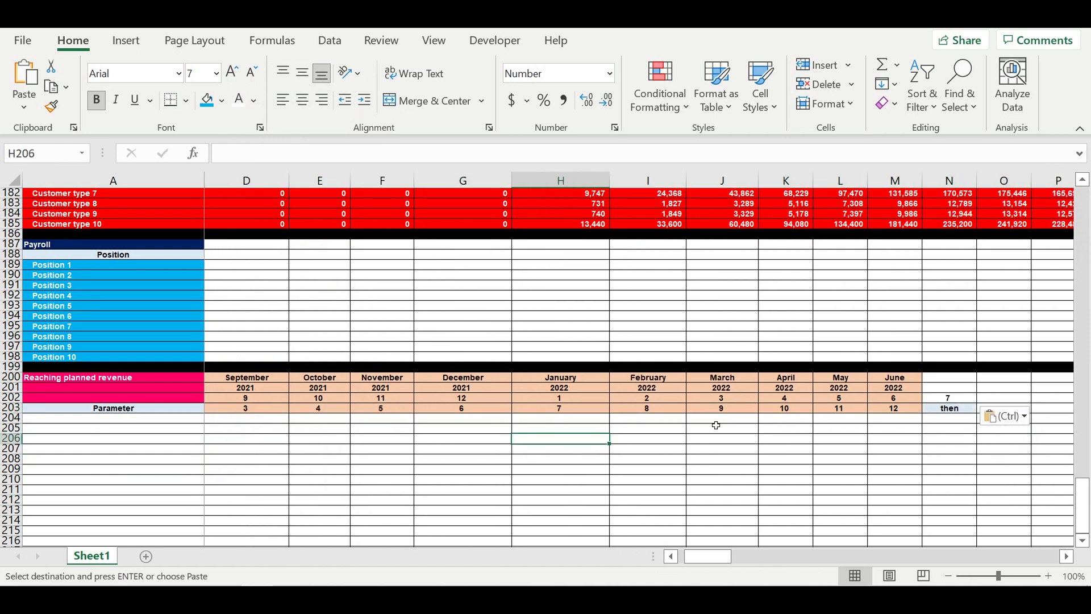
drag(907, 410, 227, 408)
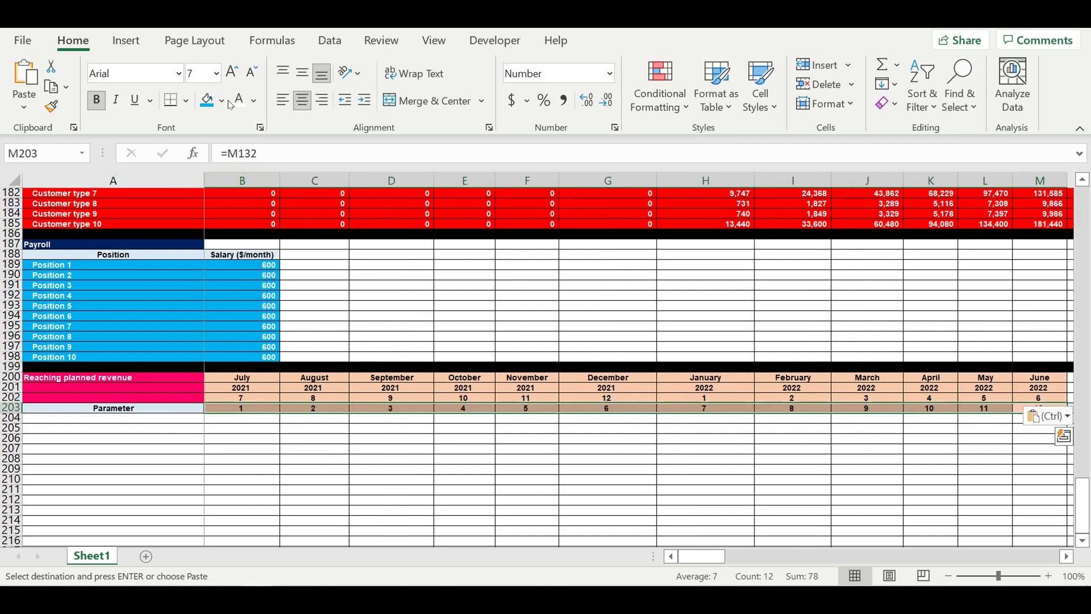
click(222, 101)
click(324, 165)
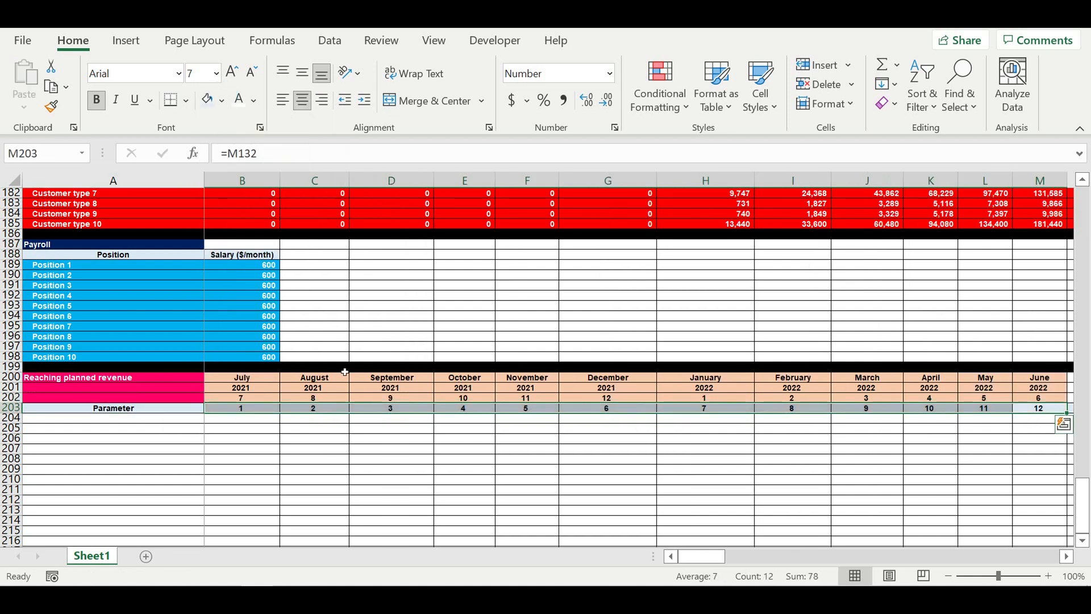
- Rename the block heading in A200 to "Dynamics of people on each position"
click(341, 449)
click(307, 460)
click(126, 378)
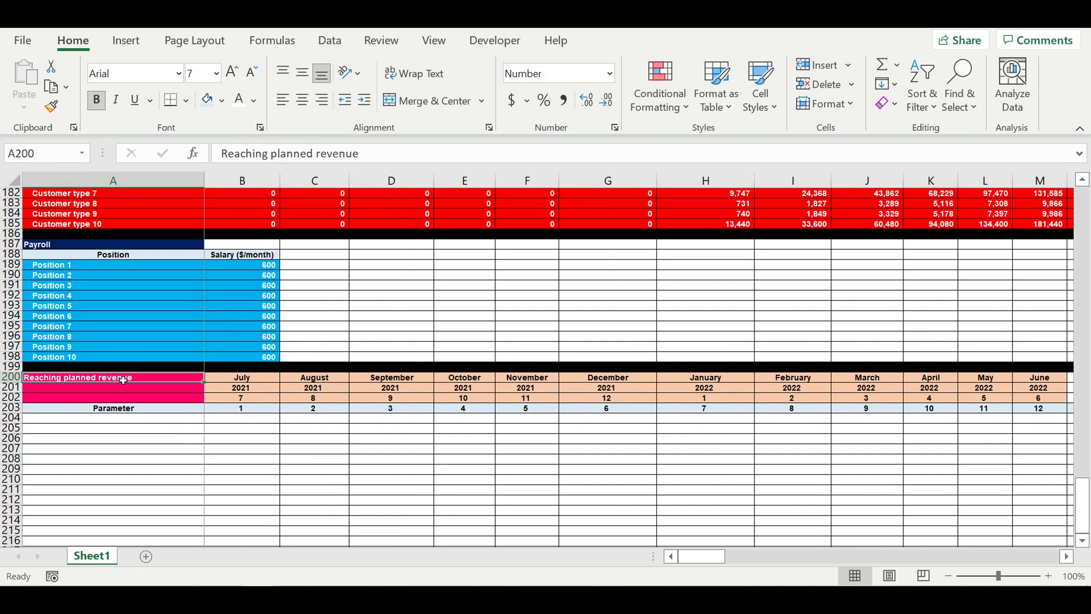
text(Dynamics of people on eac)
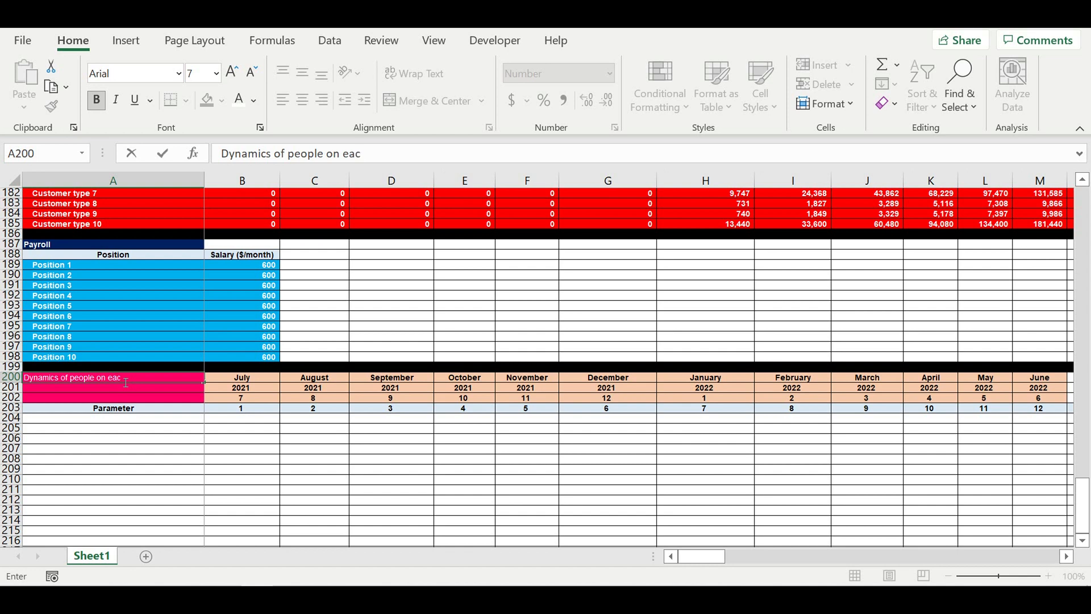
text(position)
key(Return)
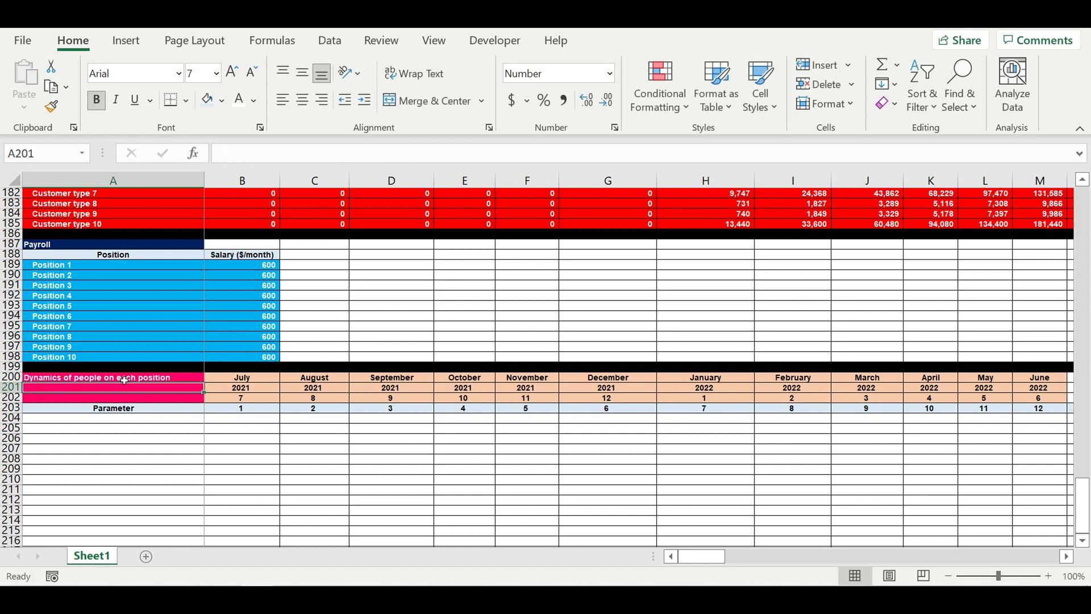
- Set A203 to reference the block heading in A200
click(119, 410)
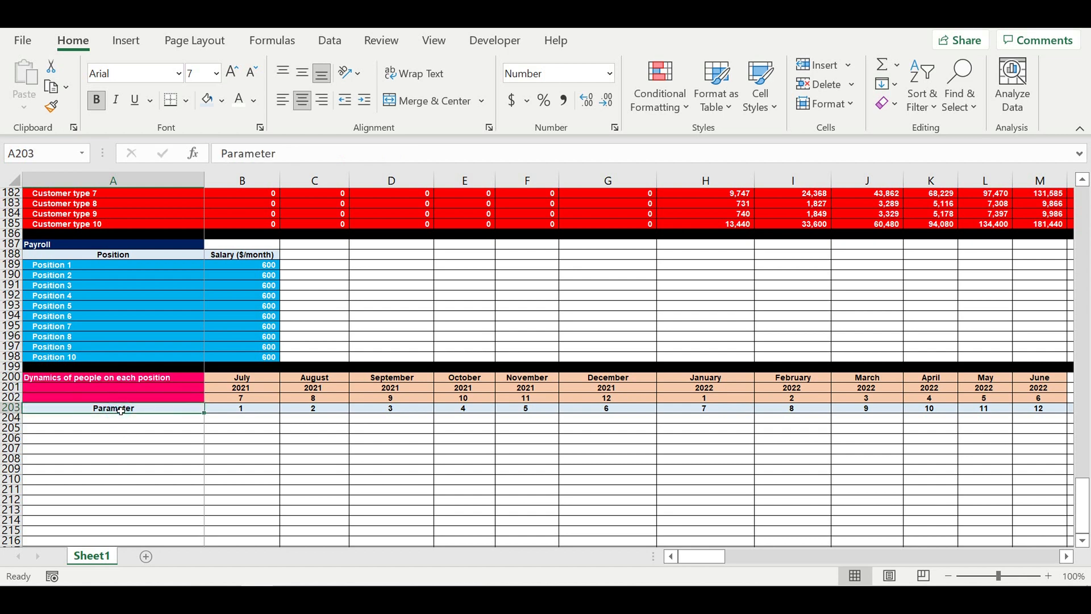
text(=)
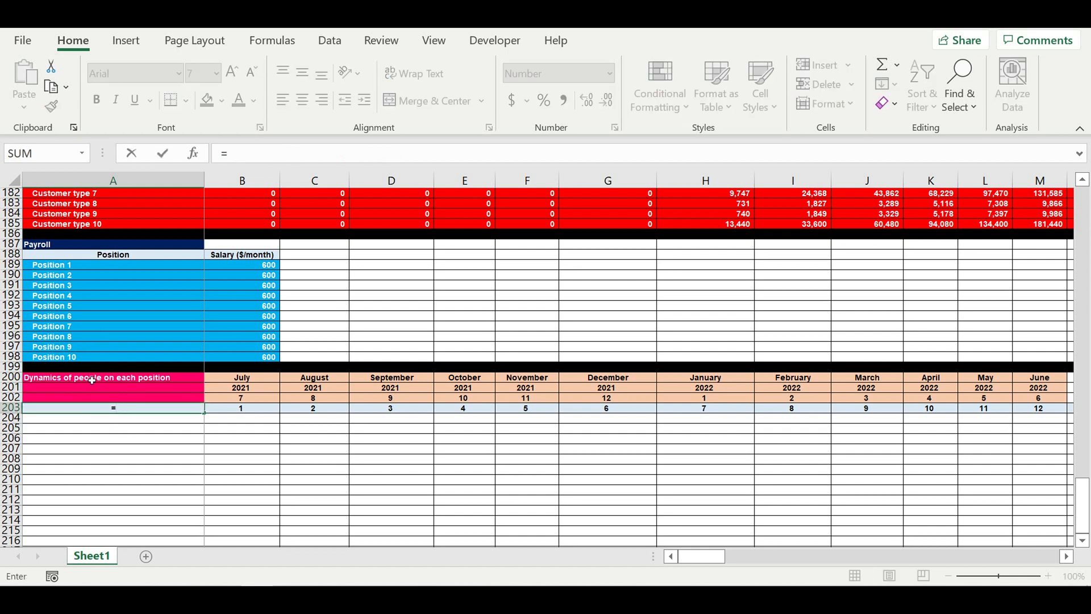
click(97, 379)
key(Return)
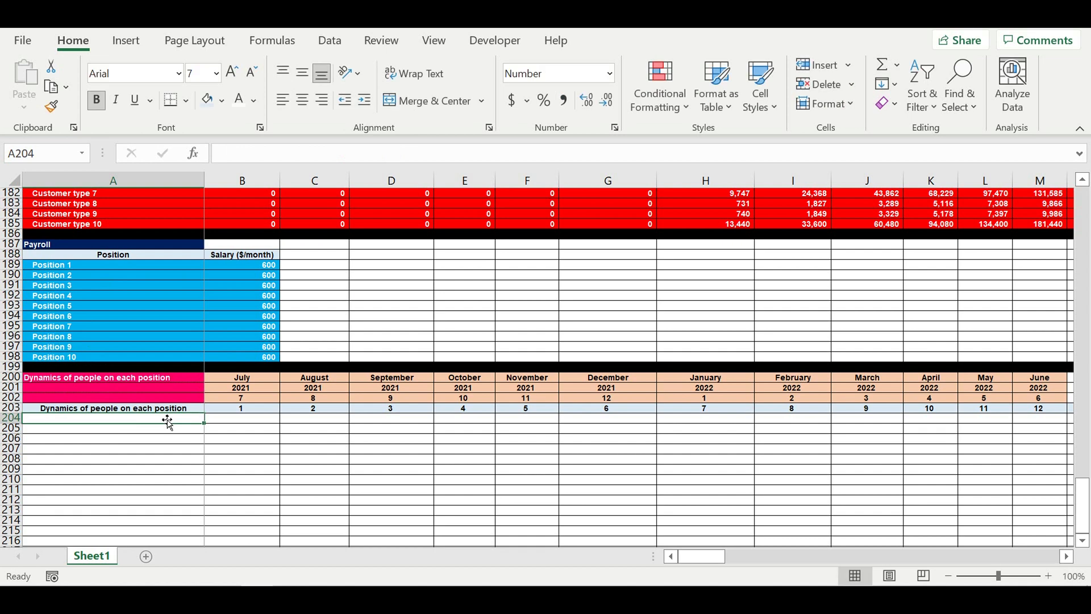
- Fill the heading cells A200:A202 with dark green
drag(164, 380, 163, 400)
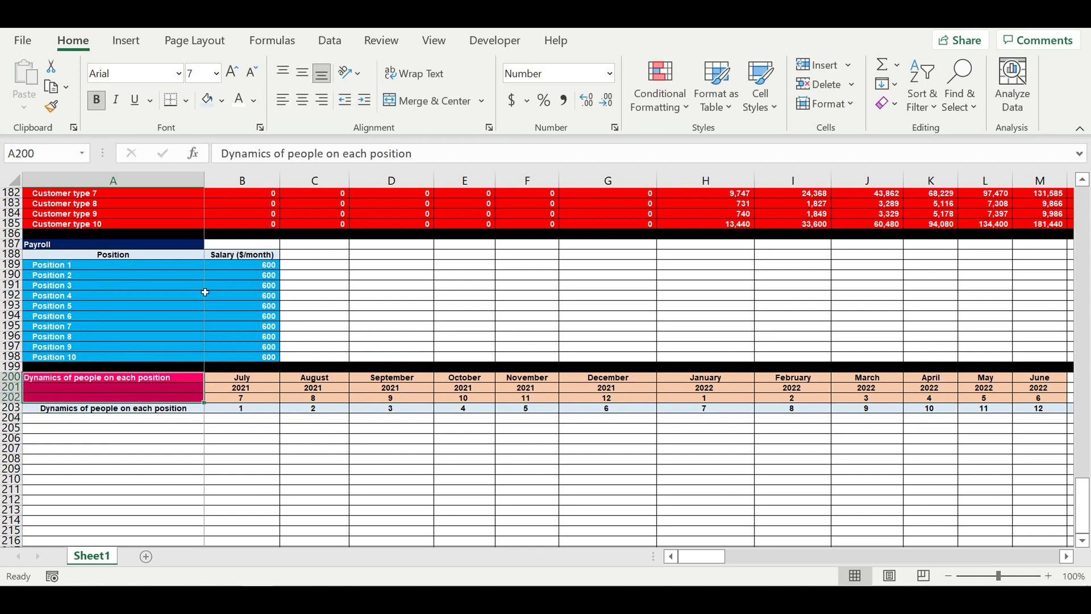
click(222, 100)
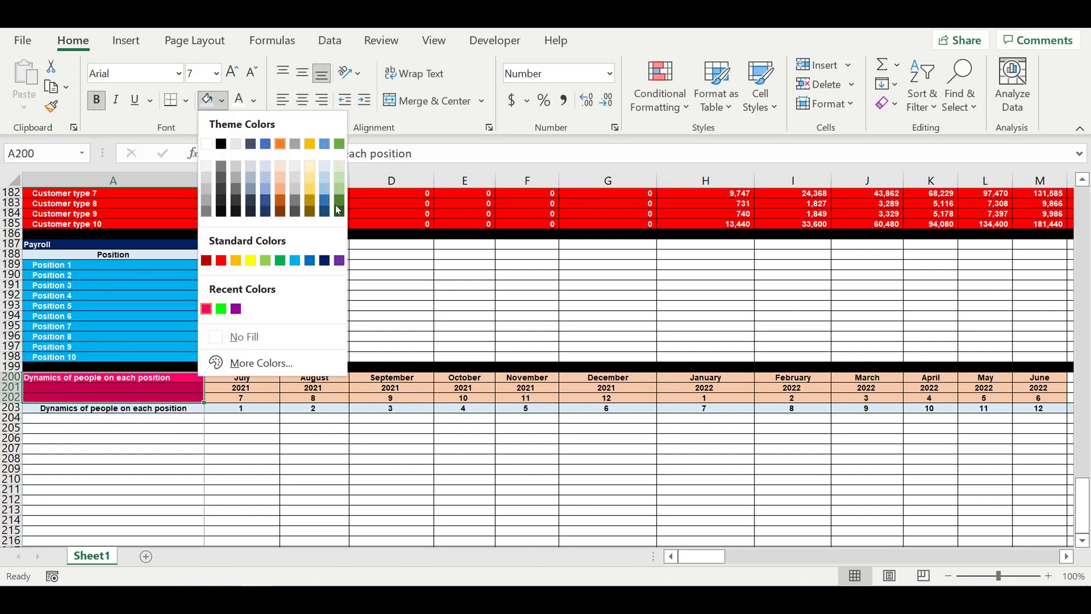
click(339, 212)
click(324, 436)
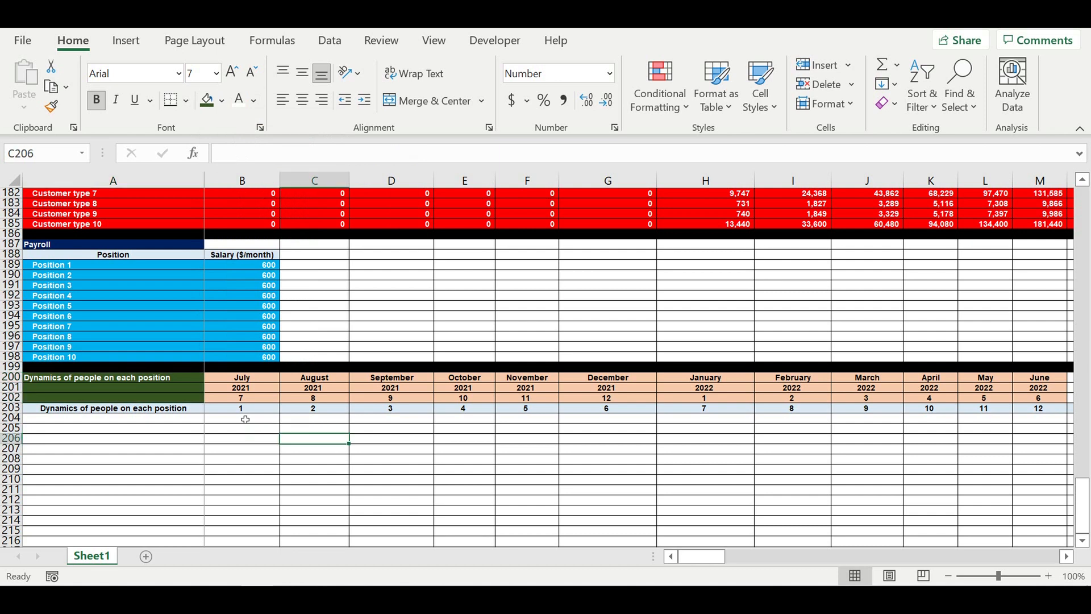
- Link A204 to Position 1 in A189, indent it, and fill the formula down through A213
click(175, 421)
text(=)
click(42, 270)
key(Return)
click(83, 448)
click(66, 419)
click(364, 107)
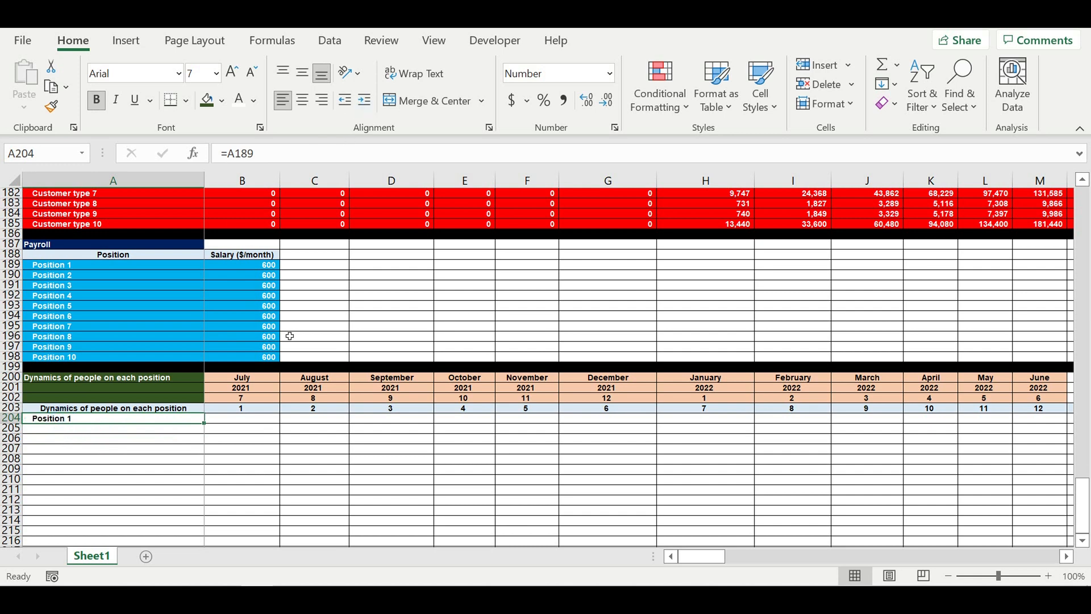
scroll(221, 390, down, 2)
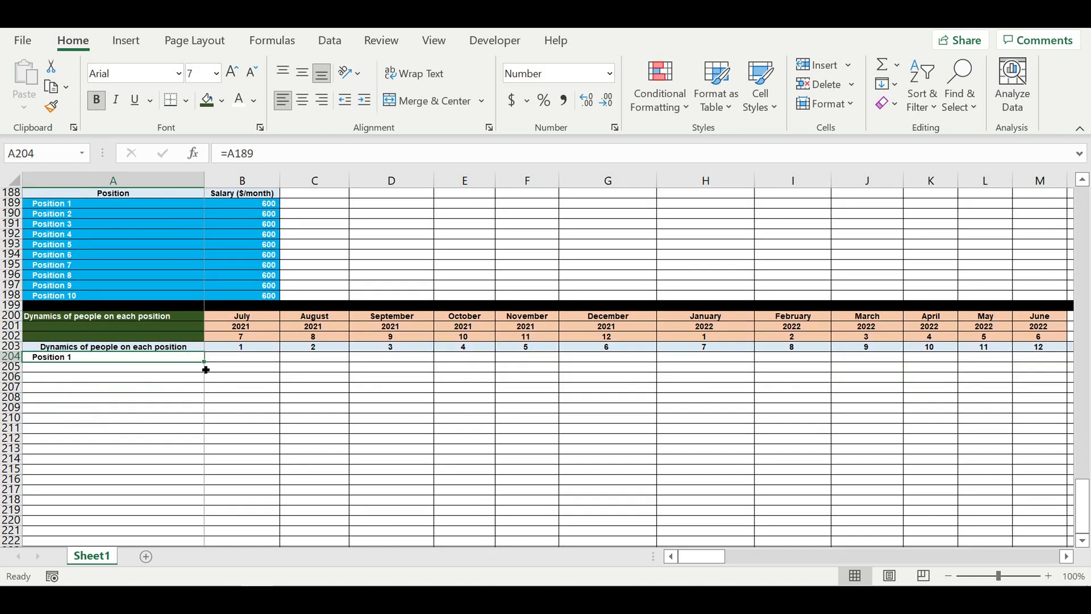
drag(206, 369, 199, 434)
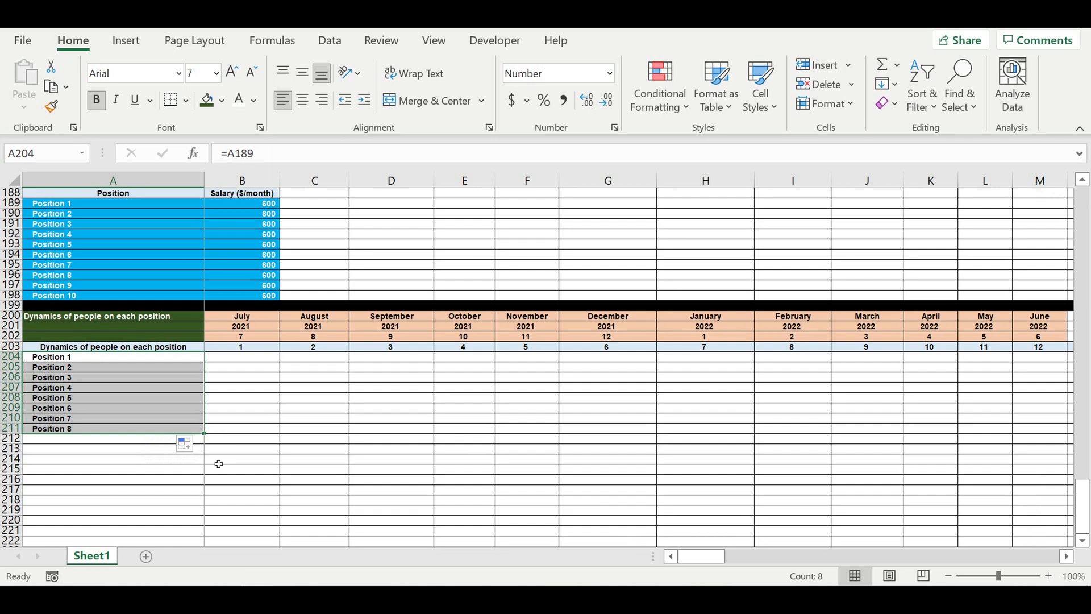
drag(210, 440, 205, 457)
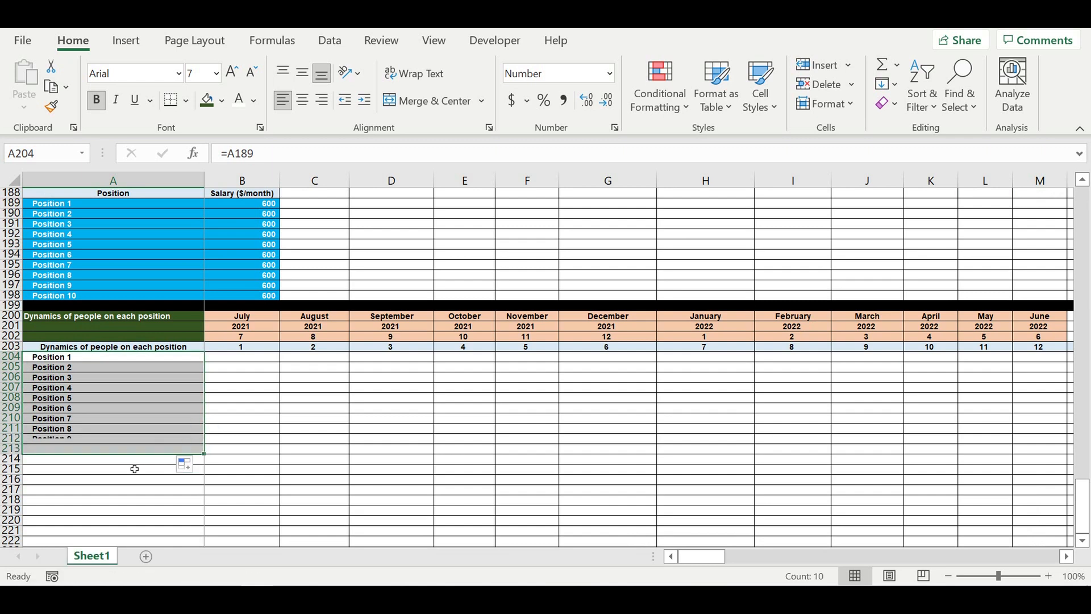
- Fill row 214 black as a separator below the block
click(13, 460)
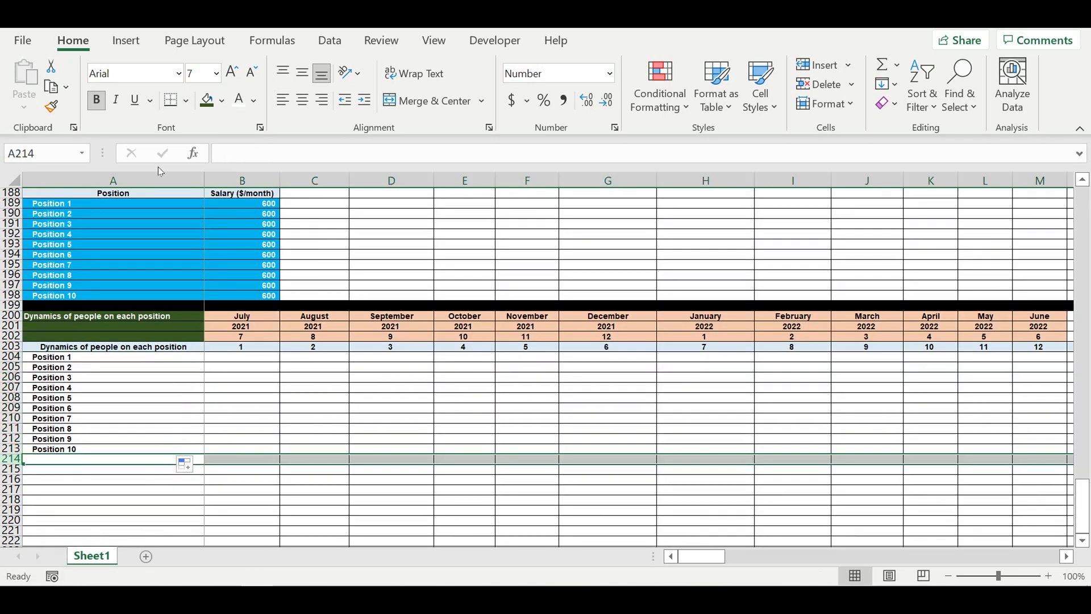
click(221, 102)
click(231, 142)
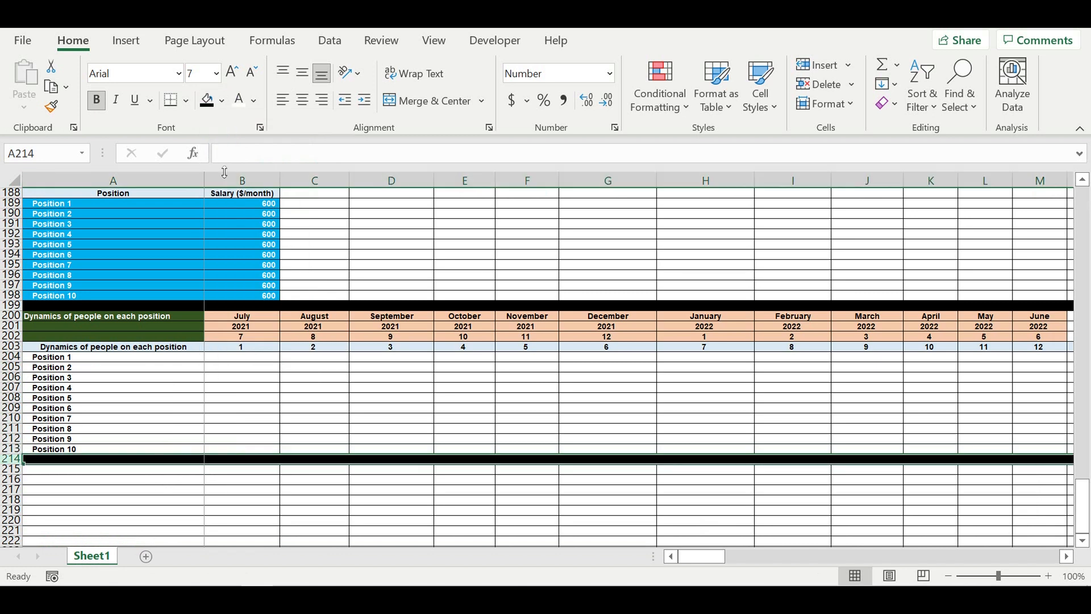
- Fill the headcount grid B204:N213 with blue
click(334, 433)
click(266, 379)
drag(247, 356, 948, 453)
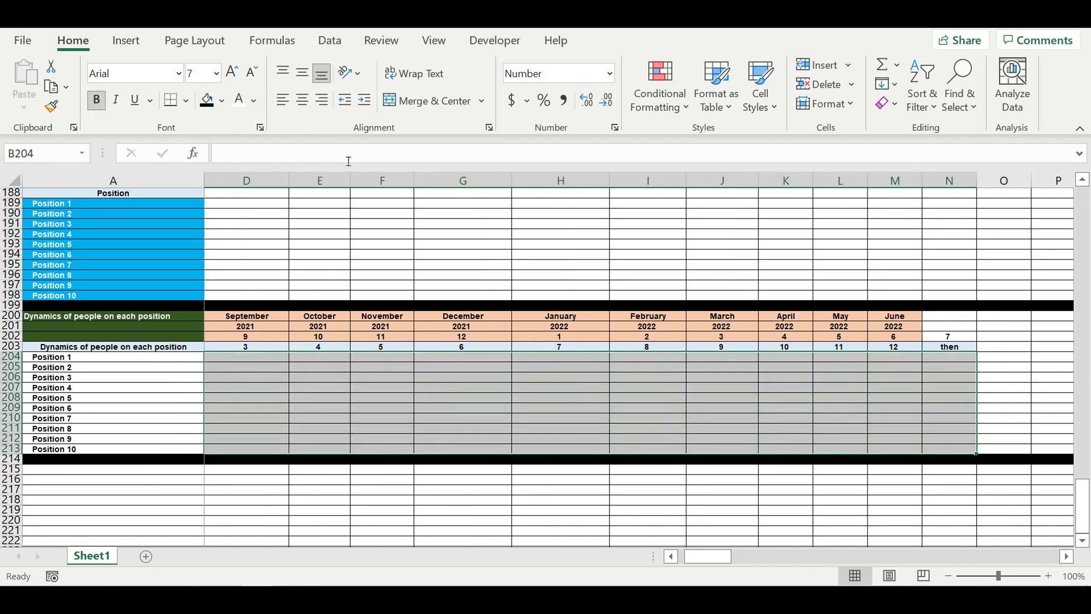
click(222, 100)
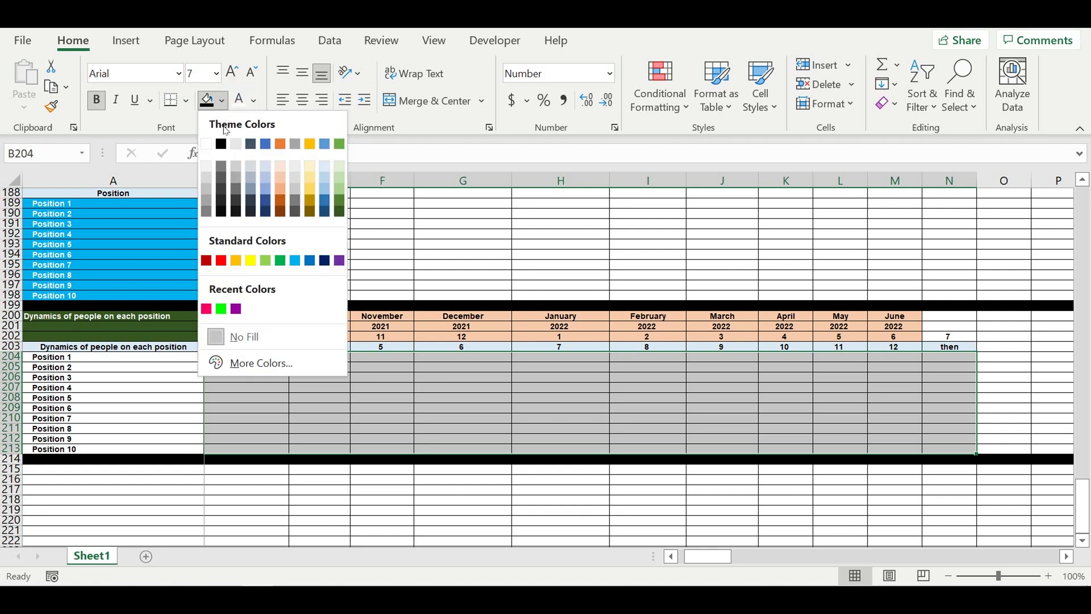
click(309, 260)
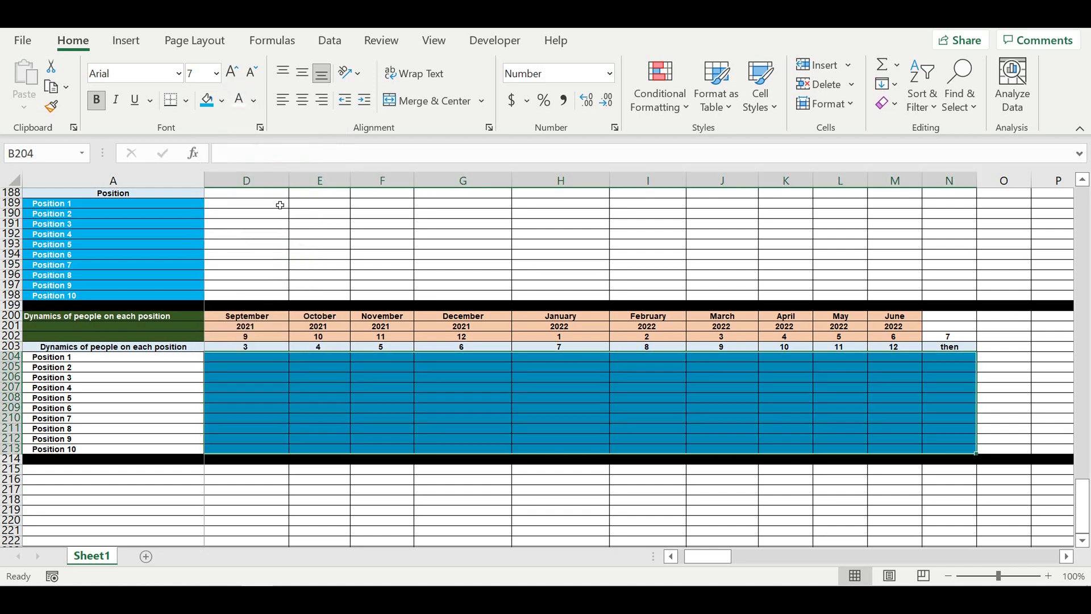
click(238, 103)
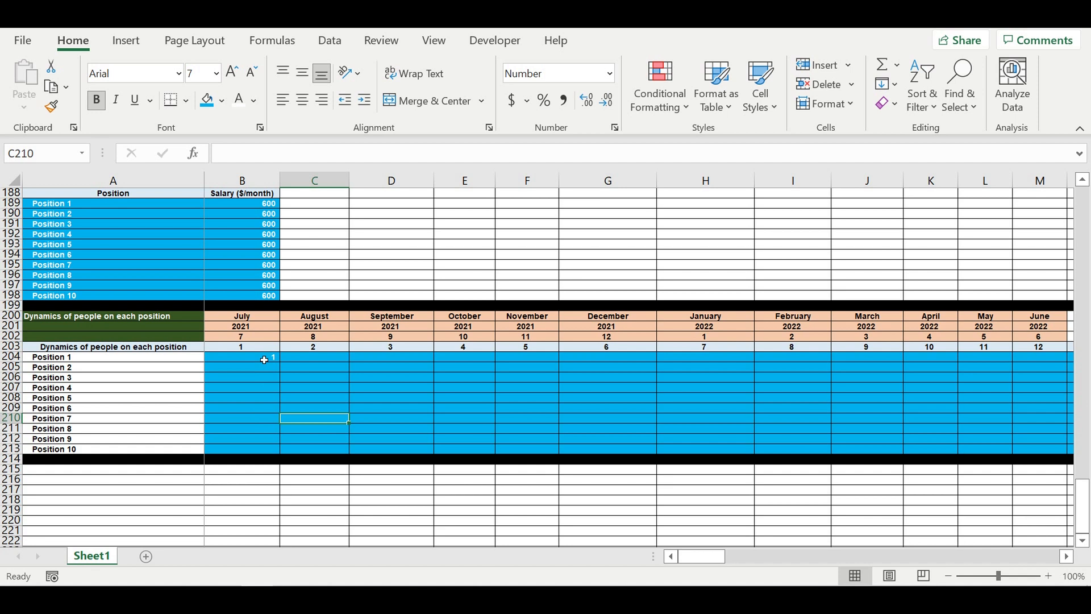
- Enter headcount 1 for July–September and 2 for October–February across all ten positions
click(264, 360)
drag(284, 368, 427, 446)
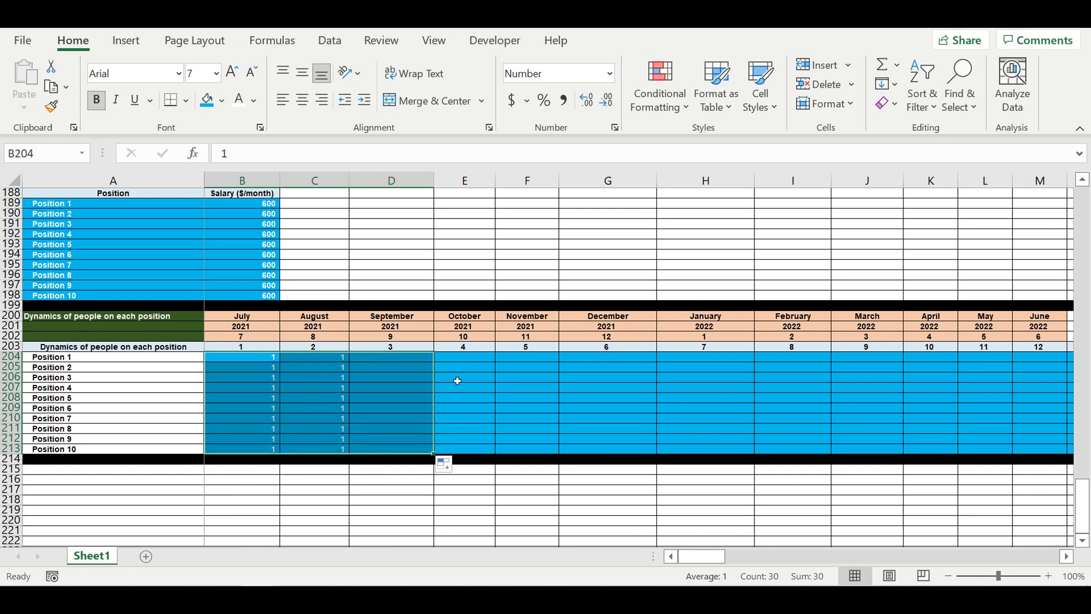
click(462, 358)
text(2)
click(477, 389)
click(466, 356)
drag(499, 368, 814, 432)
drag(823, 427, 823, 428)
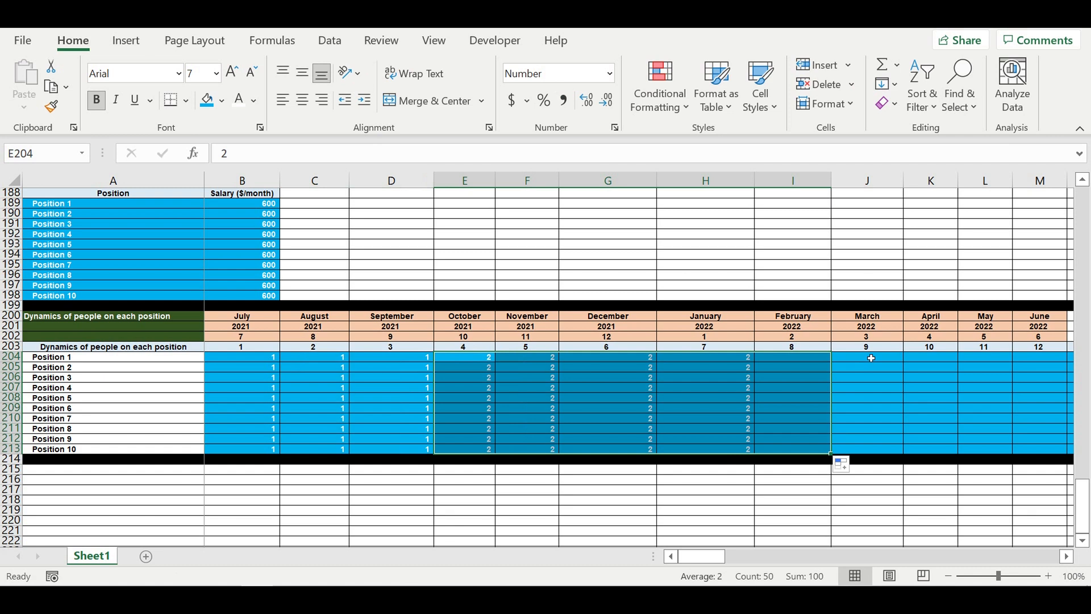
- Enter headcount 3 for March–May across all ten positions
click(872, 359)
text(3)
key(Return)
click(886, 359)
drag(910, 367, 1013, 452)
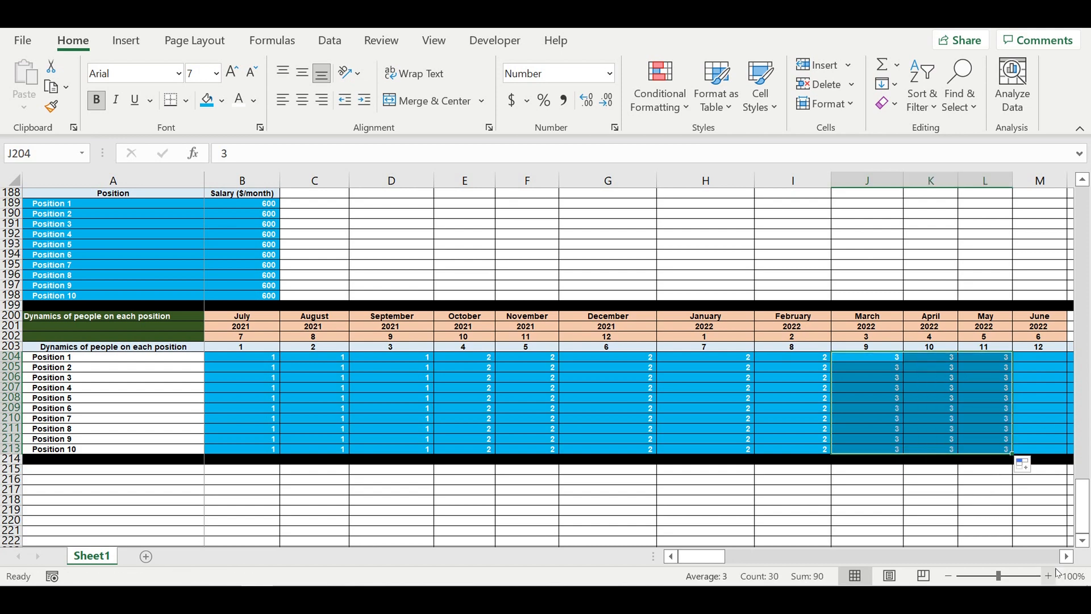
click(1067, 556)
click(1067, 555)
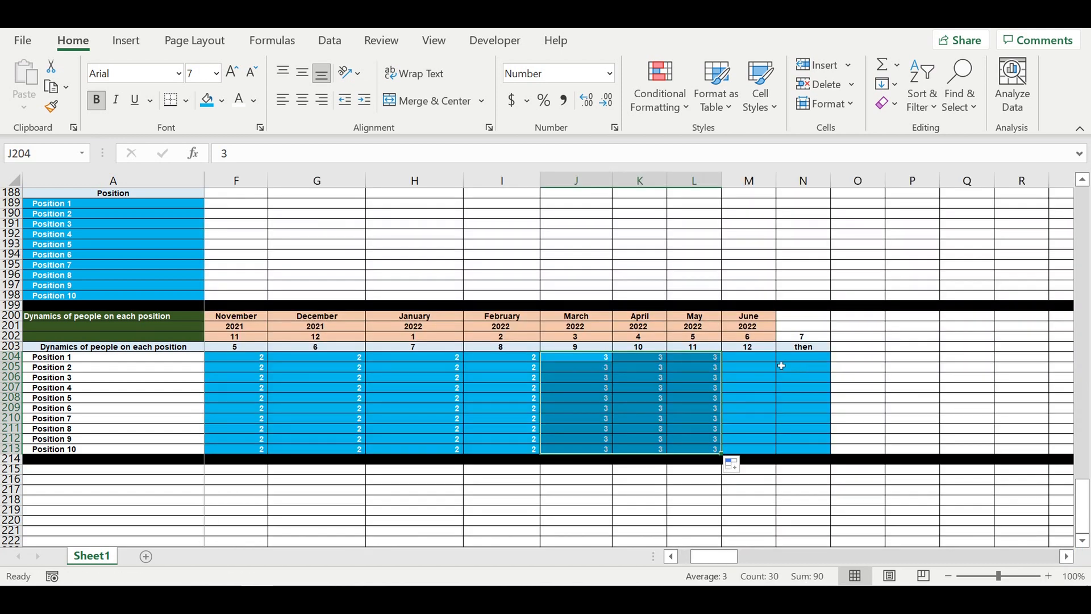
- Enter headcount 4 for June across all ten positions
click(759, 360)
text(4)
key(Return)
click(759, 359)
drag(775, 362, 779, 452)
- Enter headcount 5 in the final "then" column for all ten positions
click(807, 362)
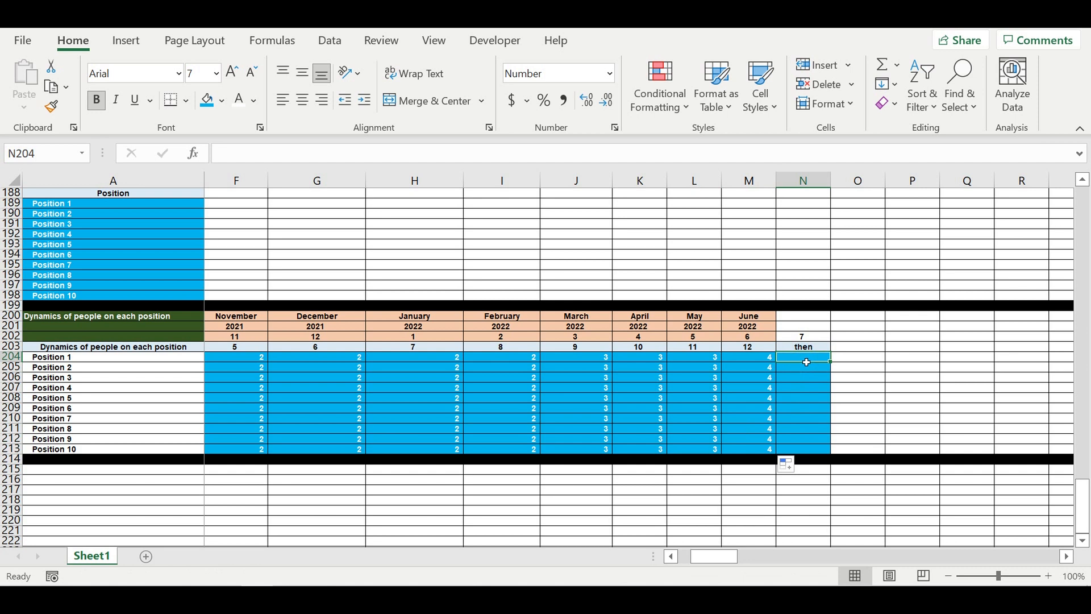
text(5)
key(Return)
click(818, 358)
drag(837, 367, 831, 455)
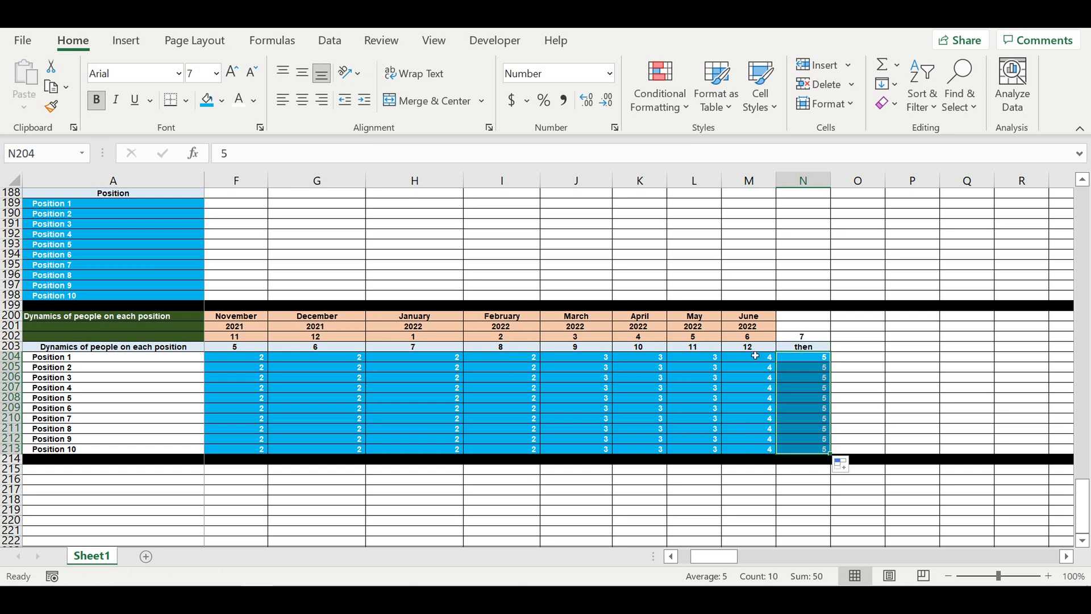
drag(819, 362, 818, 451)
- Change the start of operating activity month to November
drag(733, 559, 705, 555)
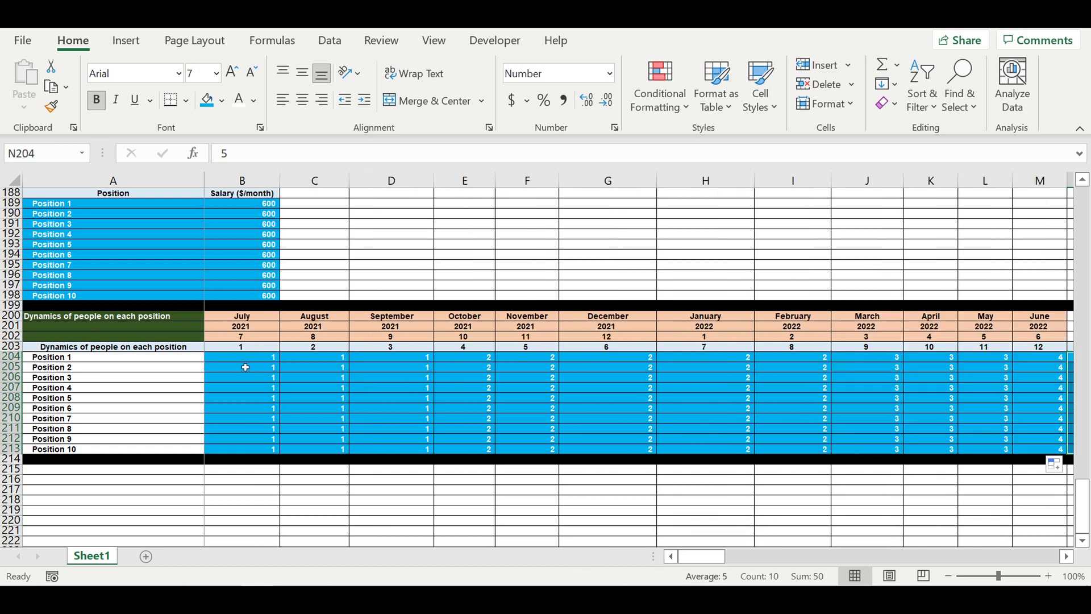
drag(244, 358, 244, 449)
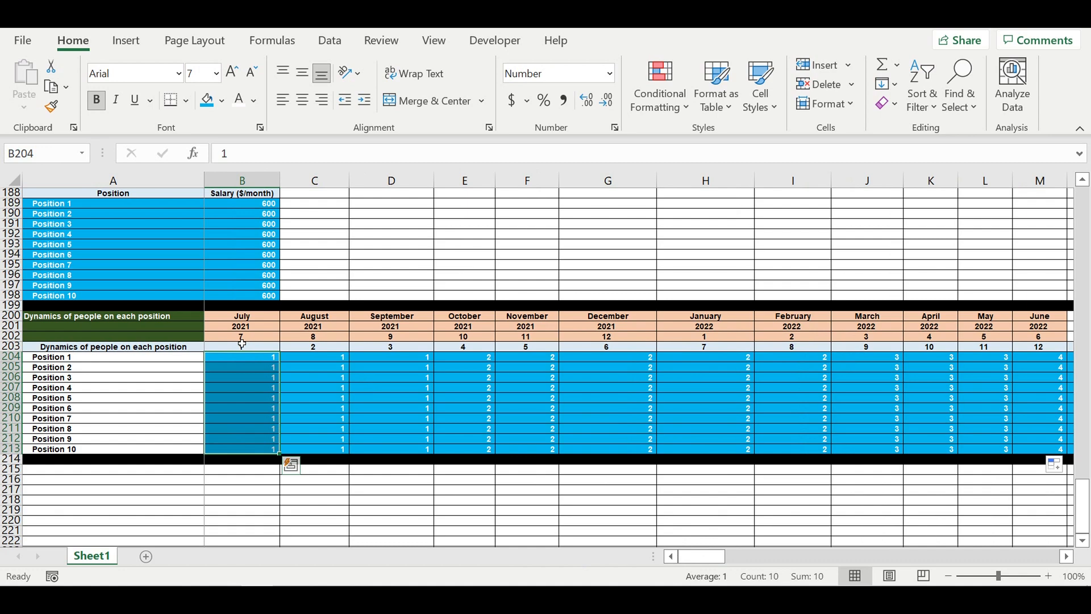
drag(241, 318, 242, 337)
click(234, 388)
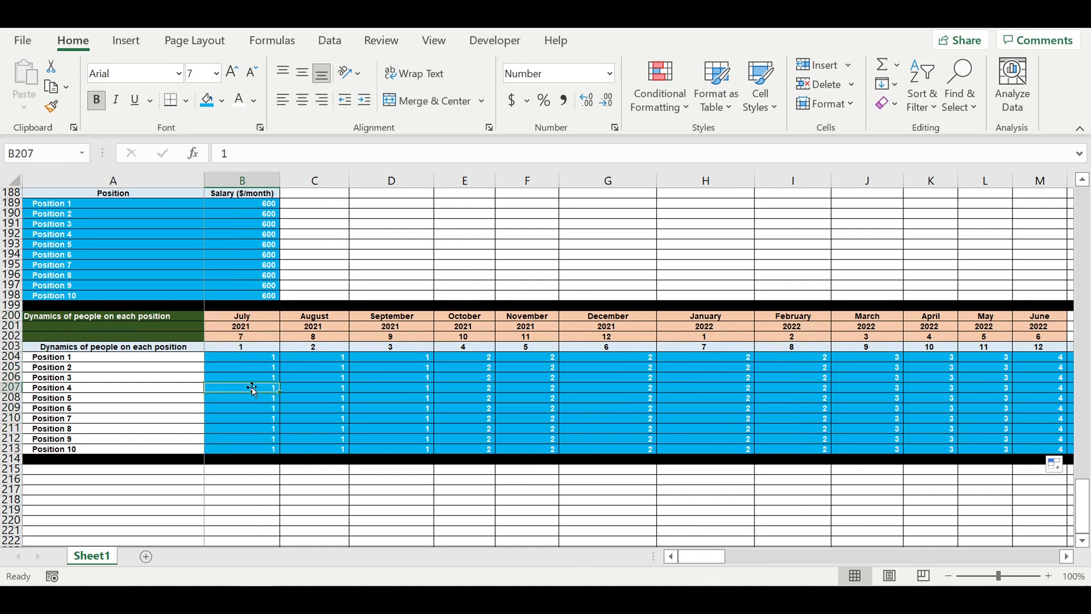
scroll(250, 386, up, 3)
scroll(250, 386, up, 15)
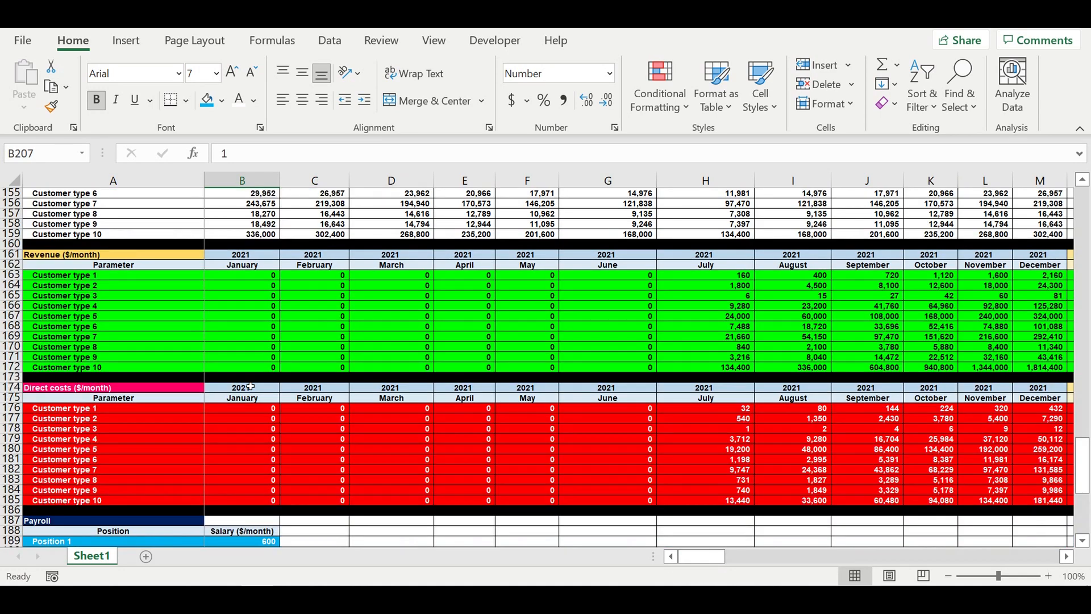
scroll(250, 386, up, 9)
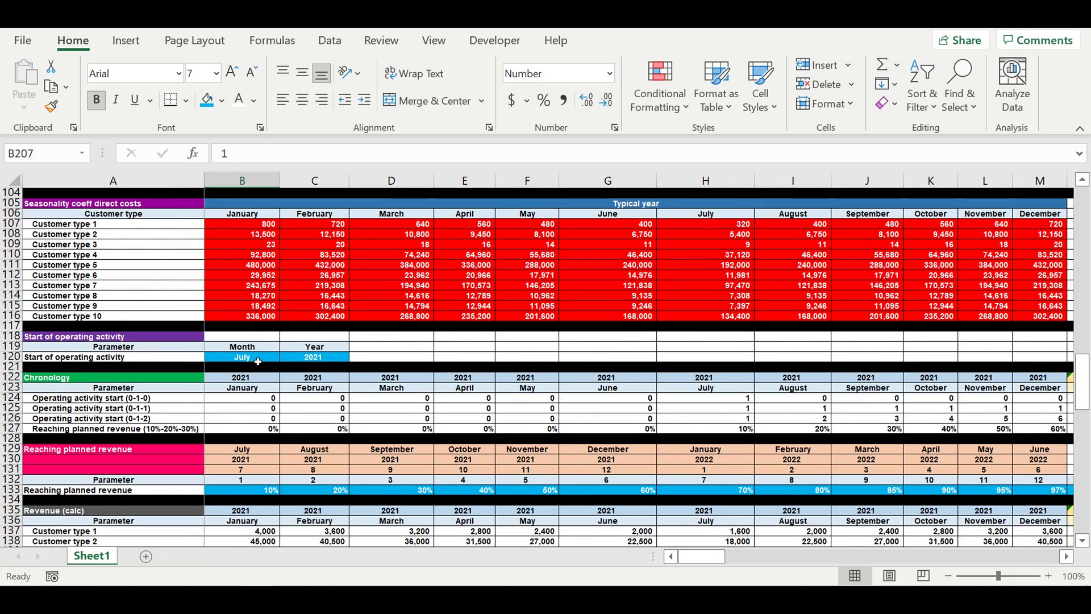
click(257, 361)
click(284, 357)
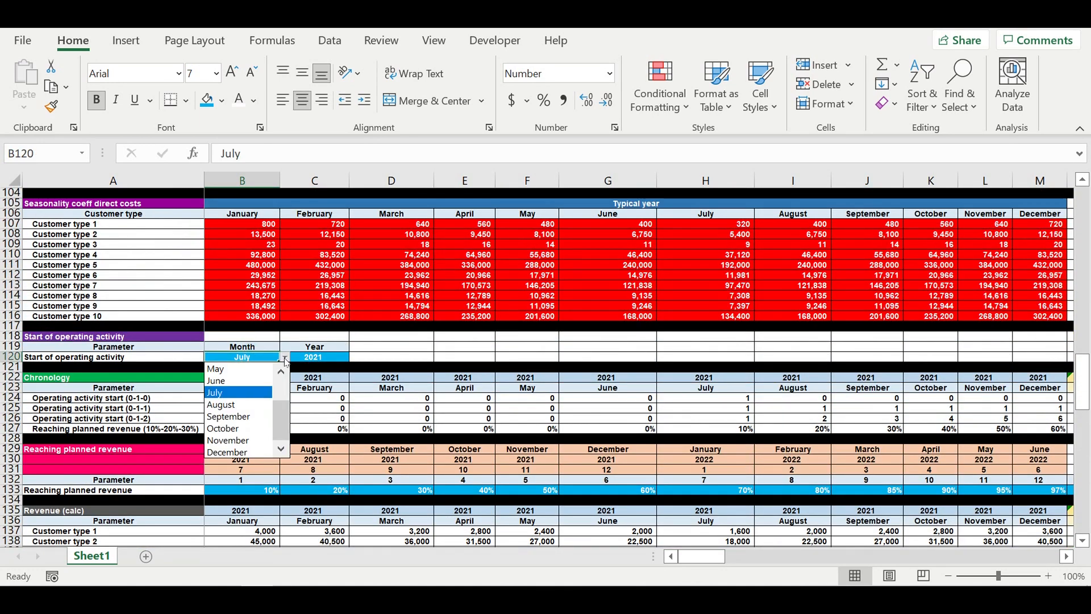
click(238, 441)
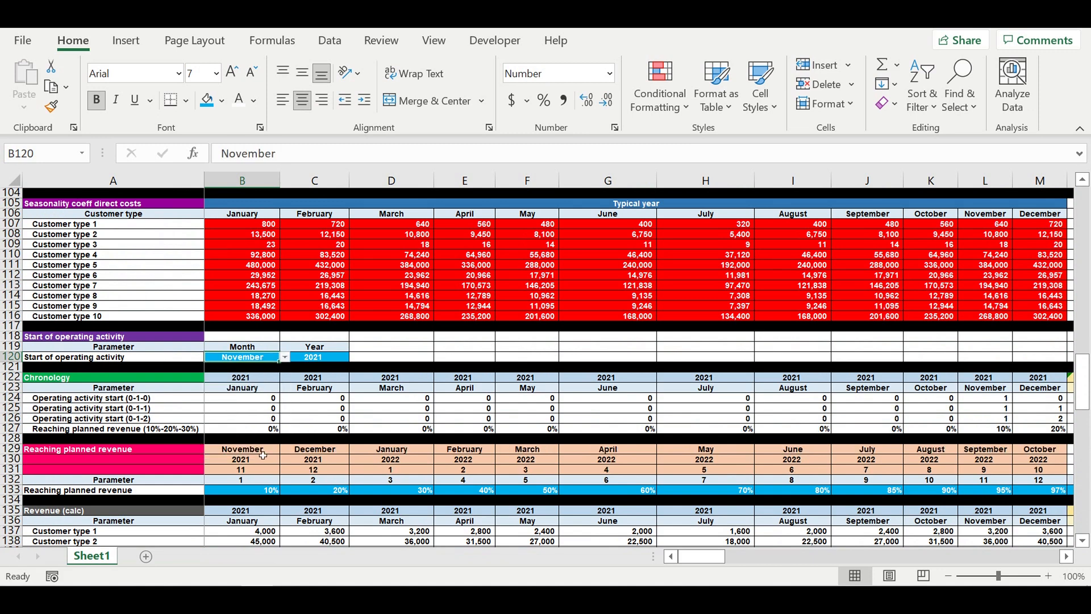
- Examine the chronology, revenue and direct cost rows after the start-month change
scroll(335, 444, down, 3)
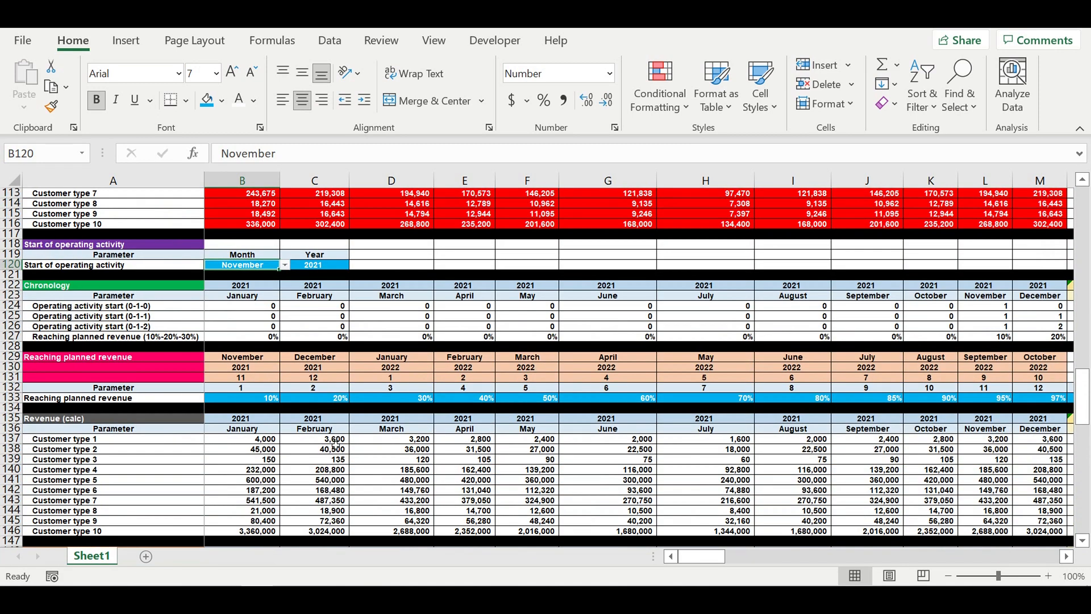
click(1066, 556)
click(1066, 557)
drag(850, 328, 985, 329)
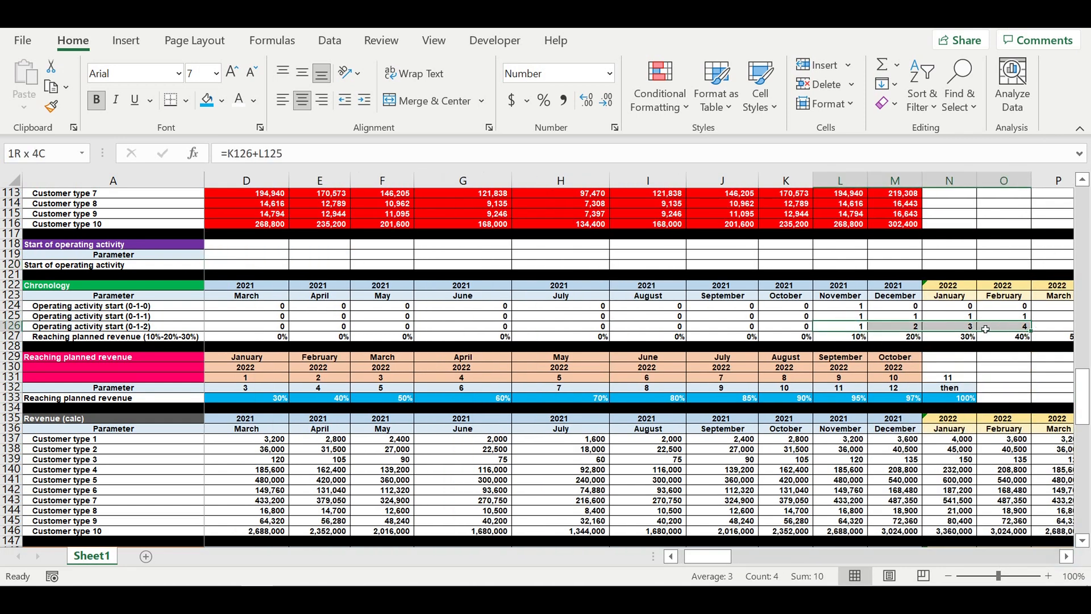
scroll(841, 439, down, 1)
scroll(794, 481, down, 7)
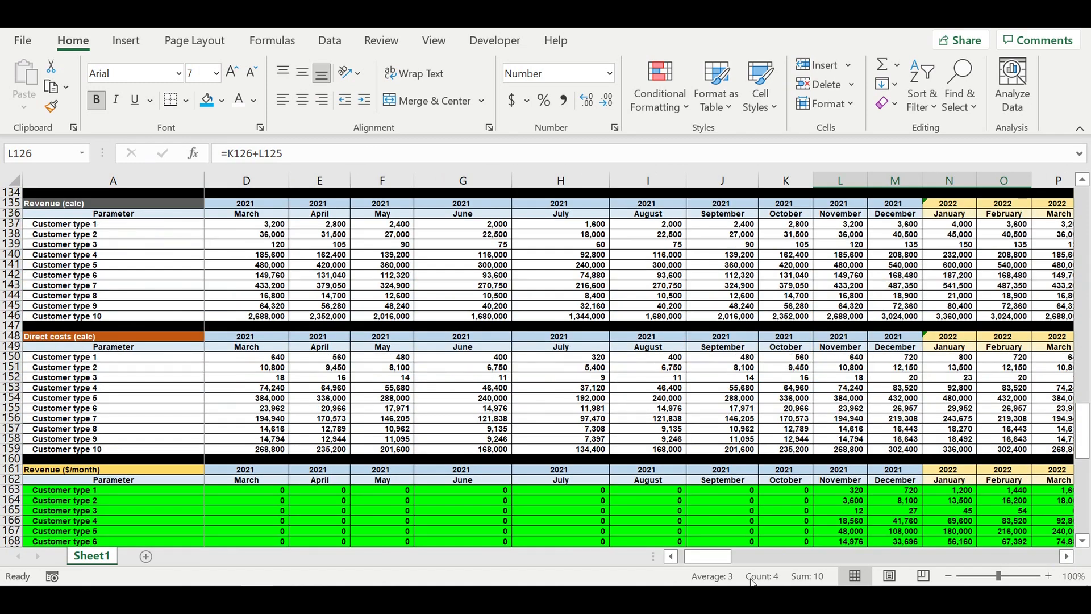
drag(710, 556, 702, 557)
scroll(392, 320, up, 3)
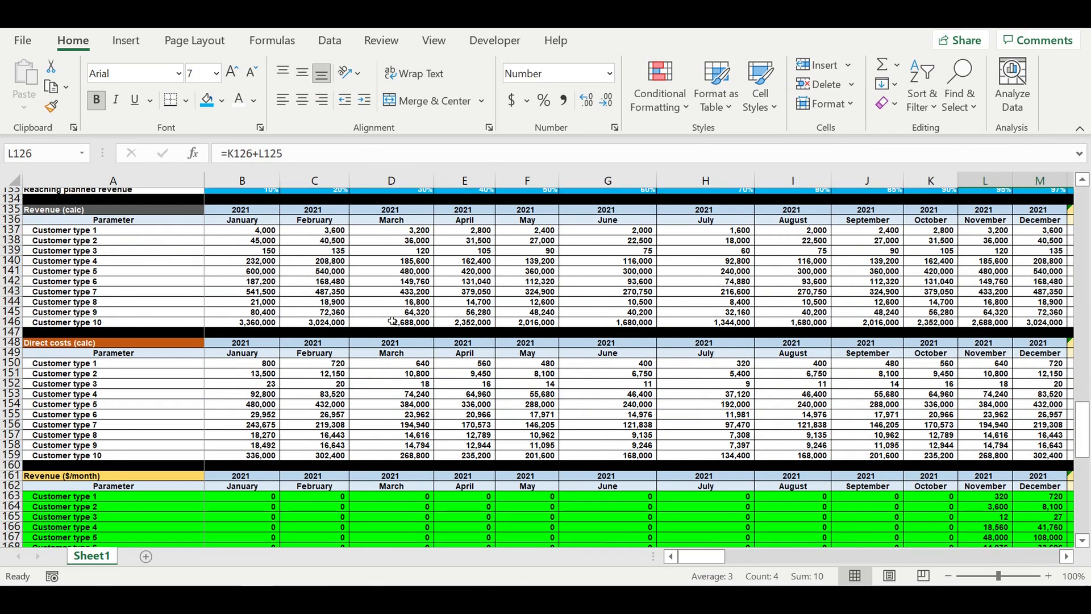
drag(250, 234, 250, 255)
scroll(330, 387, down, 4)
scroll(329, 404, down, 15)
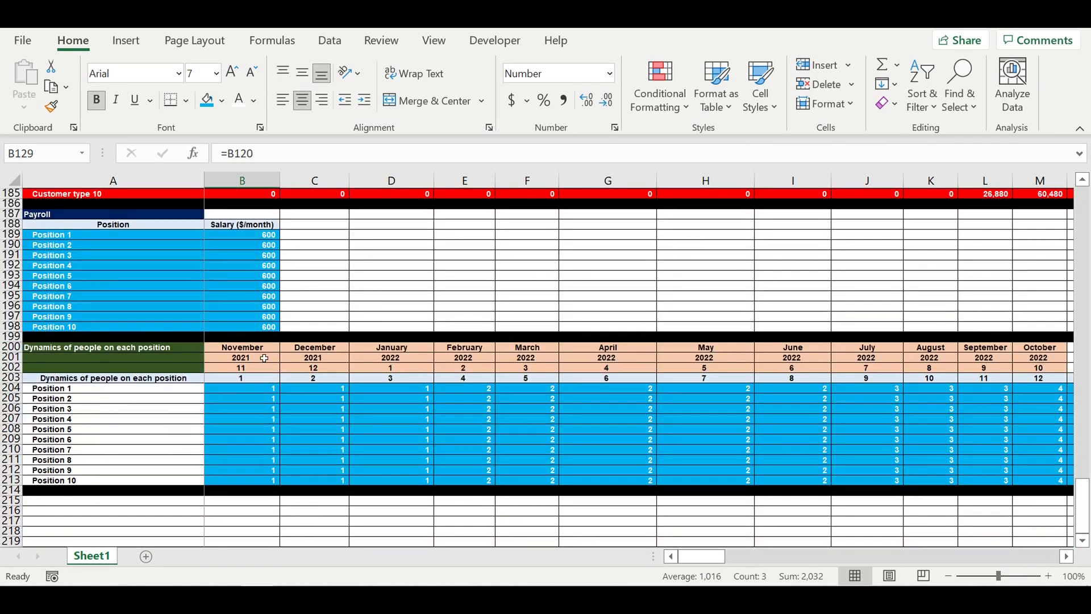
- Copy the headcount block's header rows A200:N203 and paste them below at row 215
drag(242, 347, 738, 376)
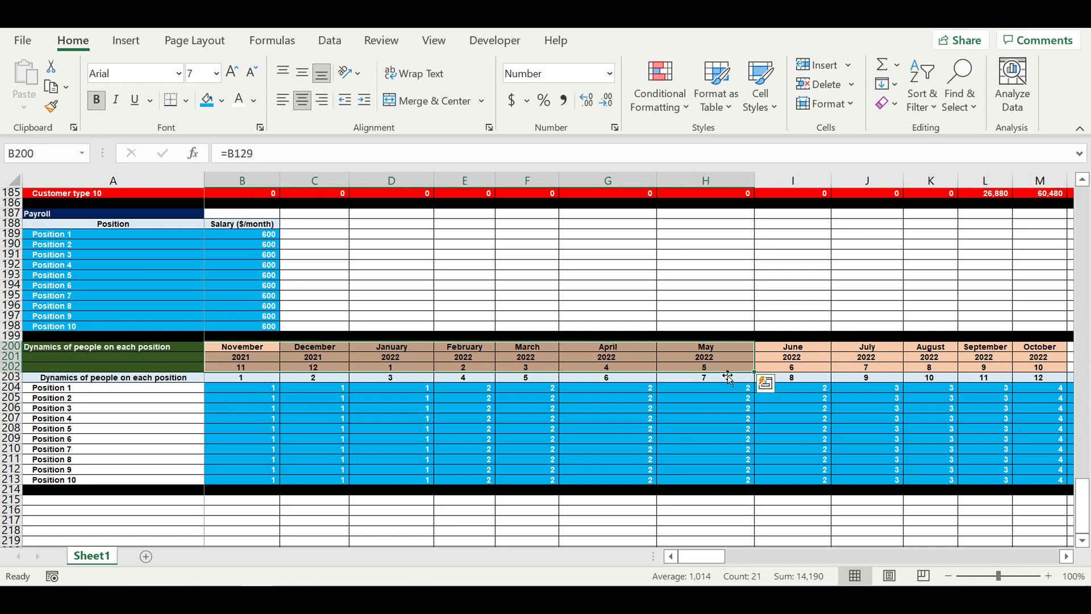
click(462, 438)
click(276, 389)
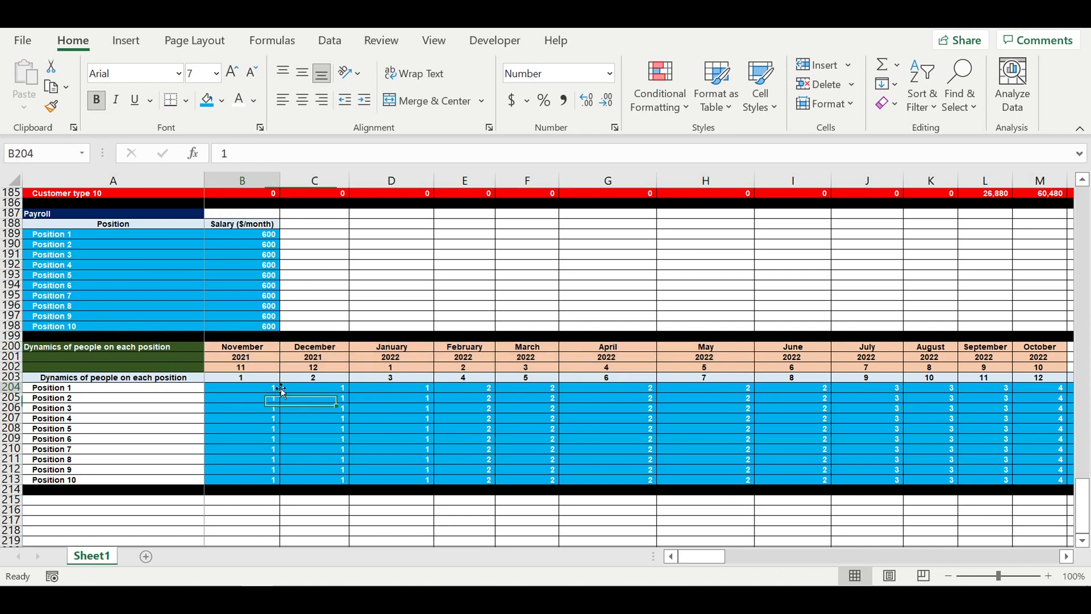
drag(186, 352, 719, 380)
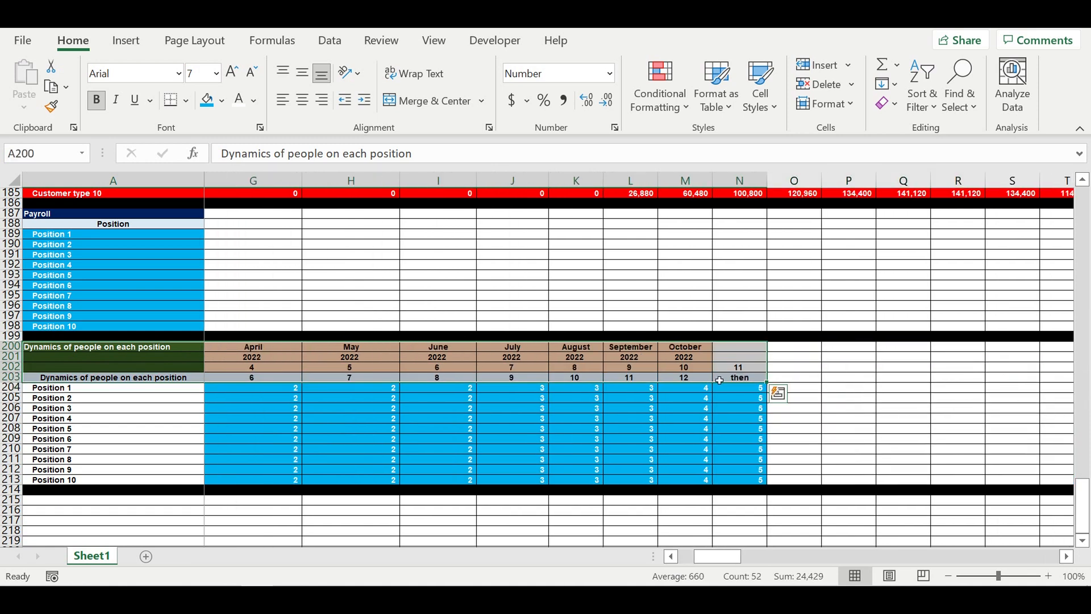
key(ctrl+c)
drag(739, 555, 704, 555)
scroll(353, 442, down, 4)
click(178, 378)
key(ctrl+v)
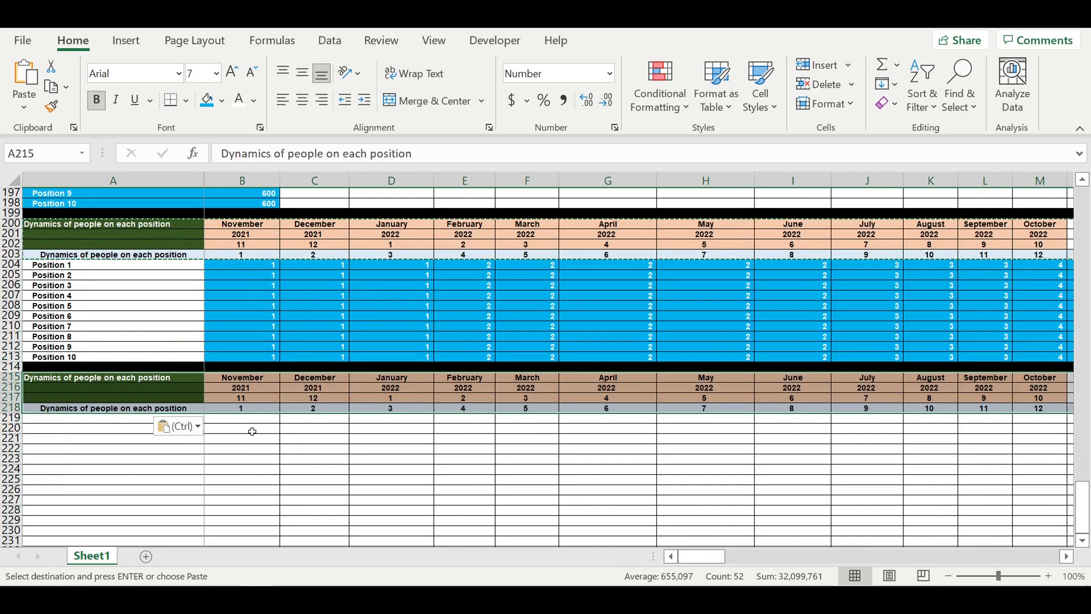
- Link the new timeline header to the original with =B200, fill it across to column N, and clear N215:N216
click(294, 461)
click(242, 378)
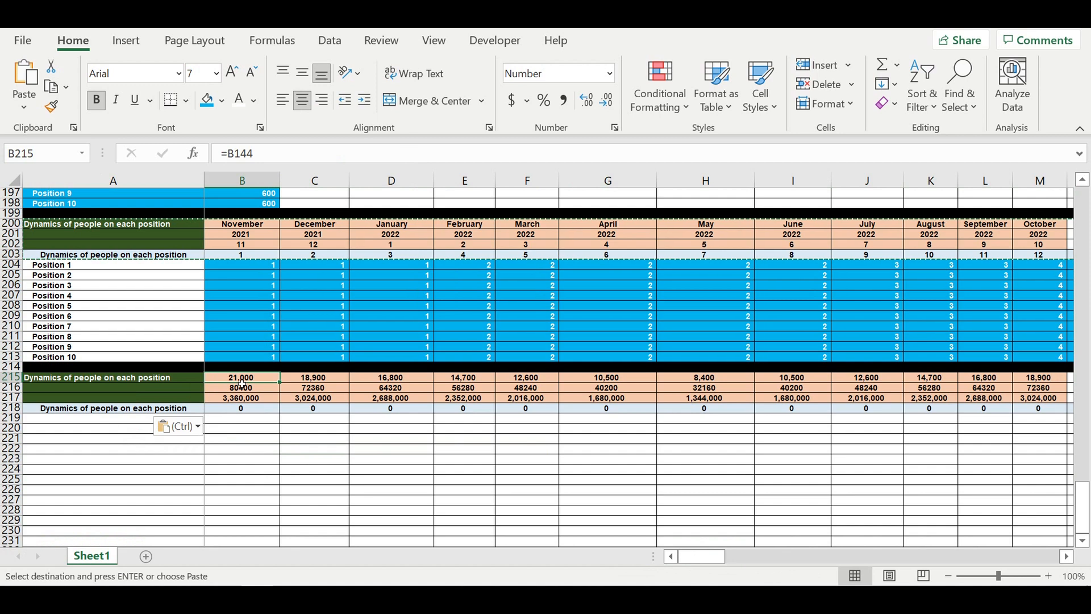
text(=)
click(243, 225)
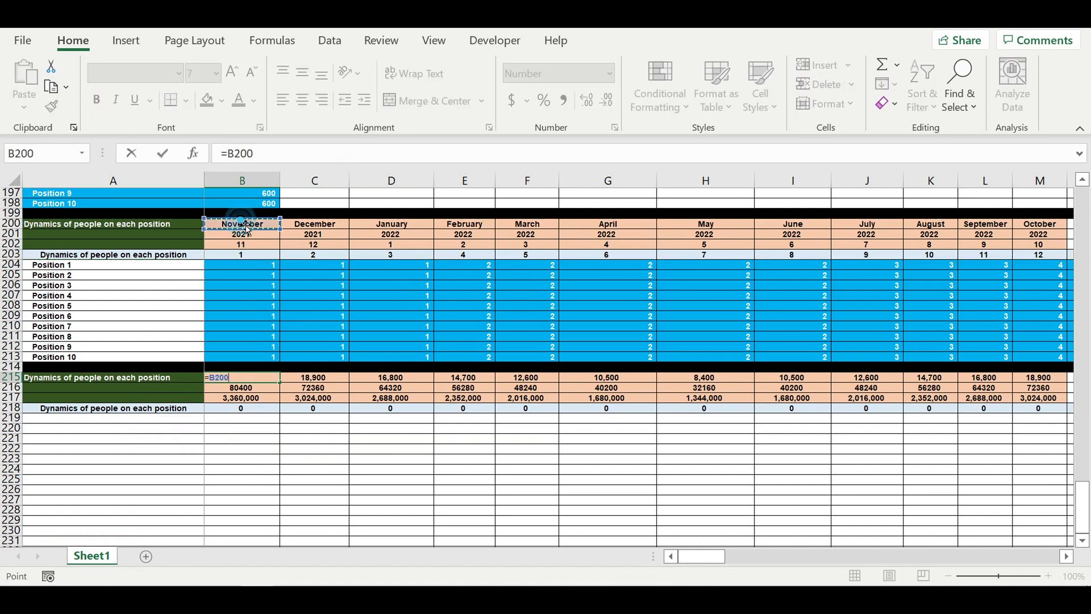
key(Return)
click(244, 382)
drag(284, 387, 761, 406)
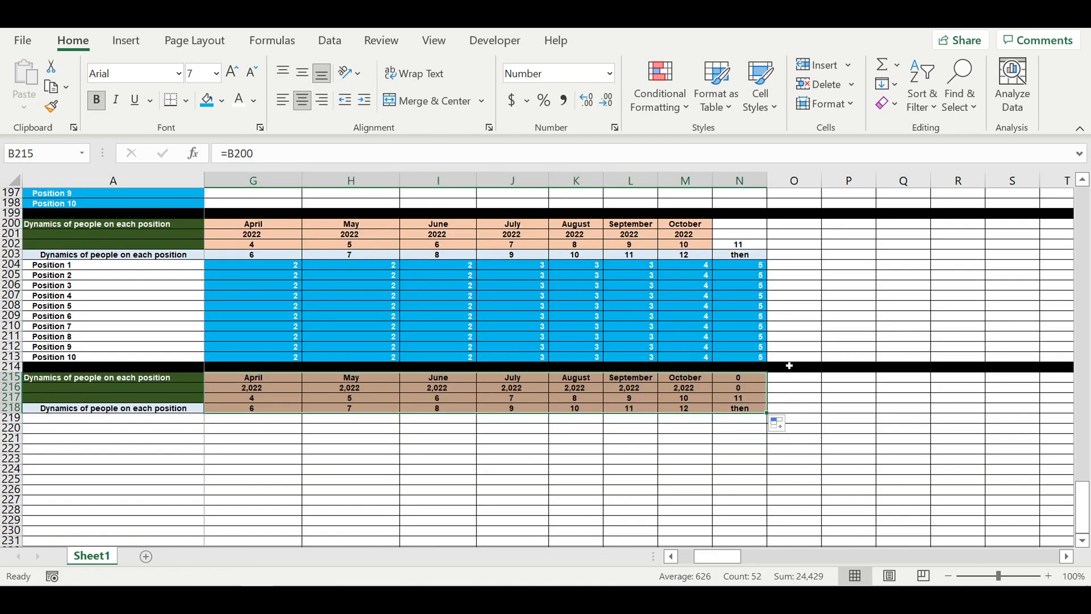
drag(747, 379, 745, 391)
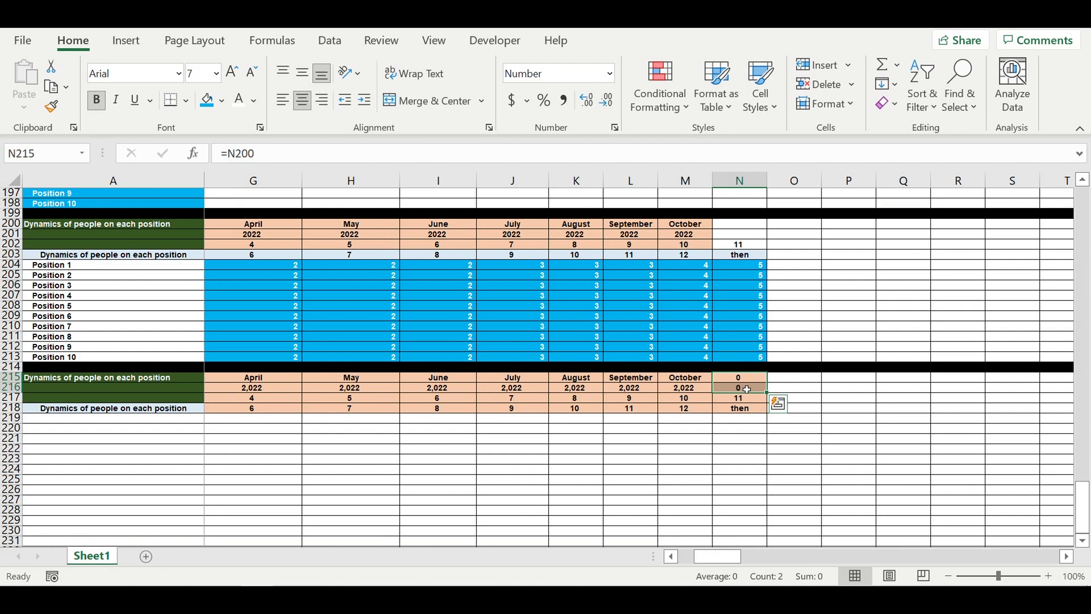
key(Delete)
- Copy the original header B200:N203 and paste only its formatting onto the new header at B215
click(782, 316)
click(742, 260)
drag(742, 259, 227, 224)
right_click(244, 225)
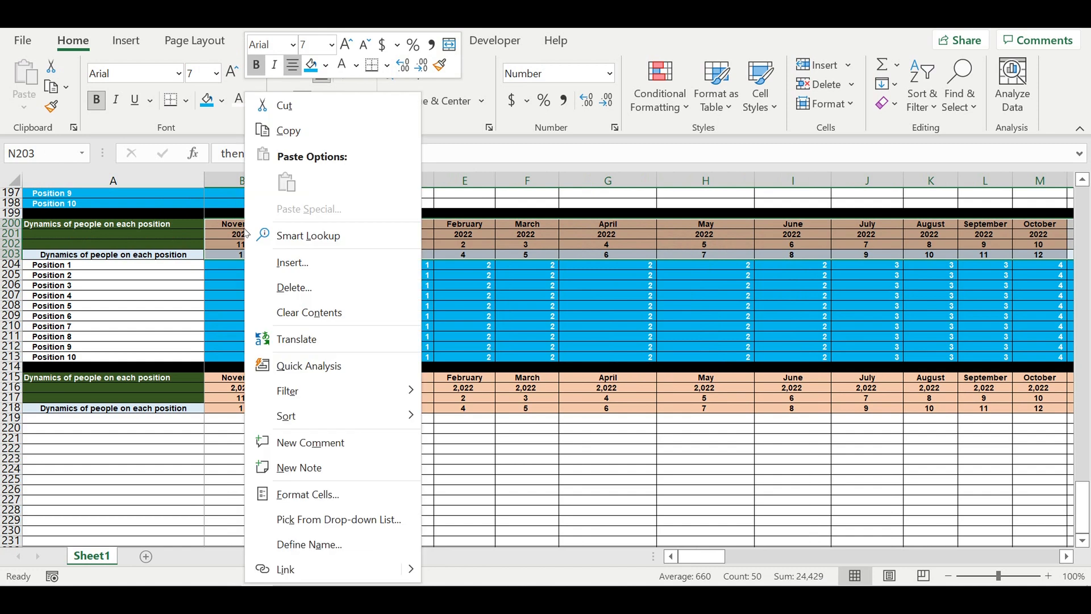
click(291, 127)
click(235, 379)
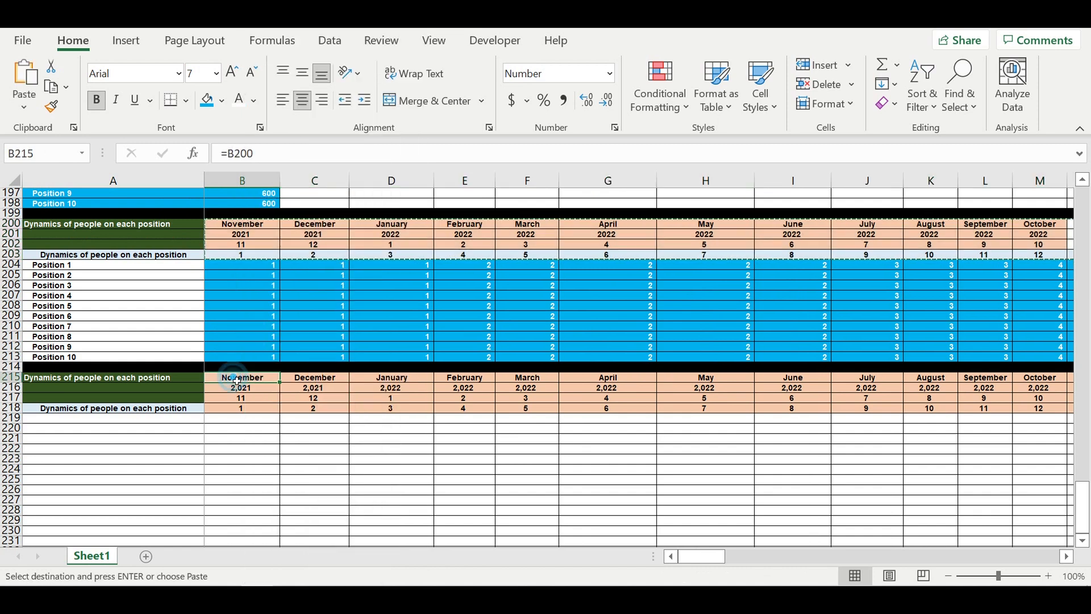
right_click(235, 378)
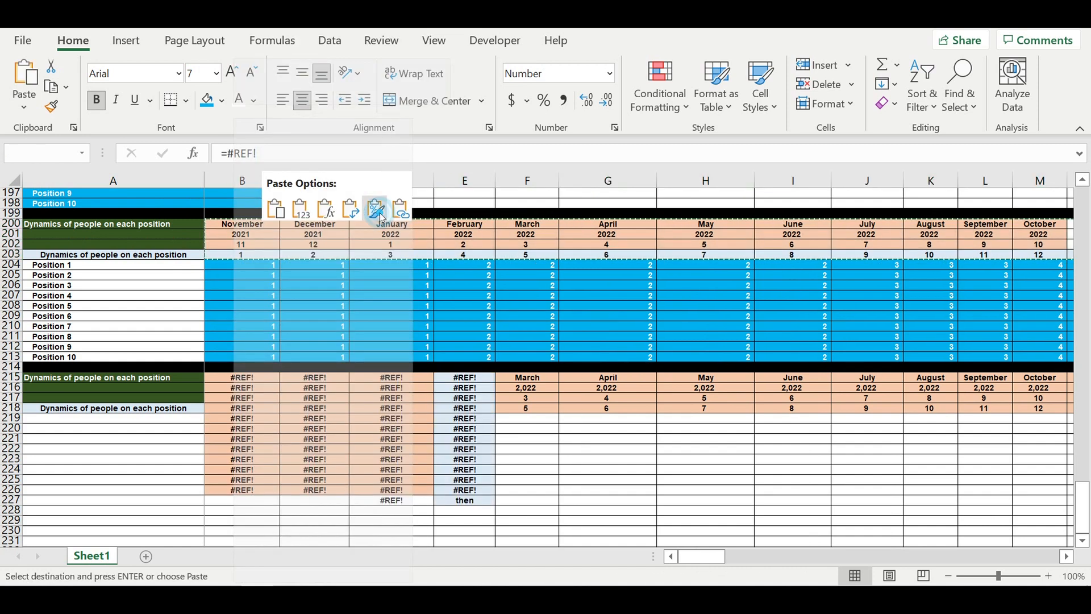
click(381, 216)
click(319, 448)
click(268, 471)
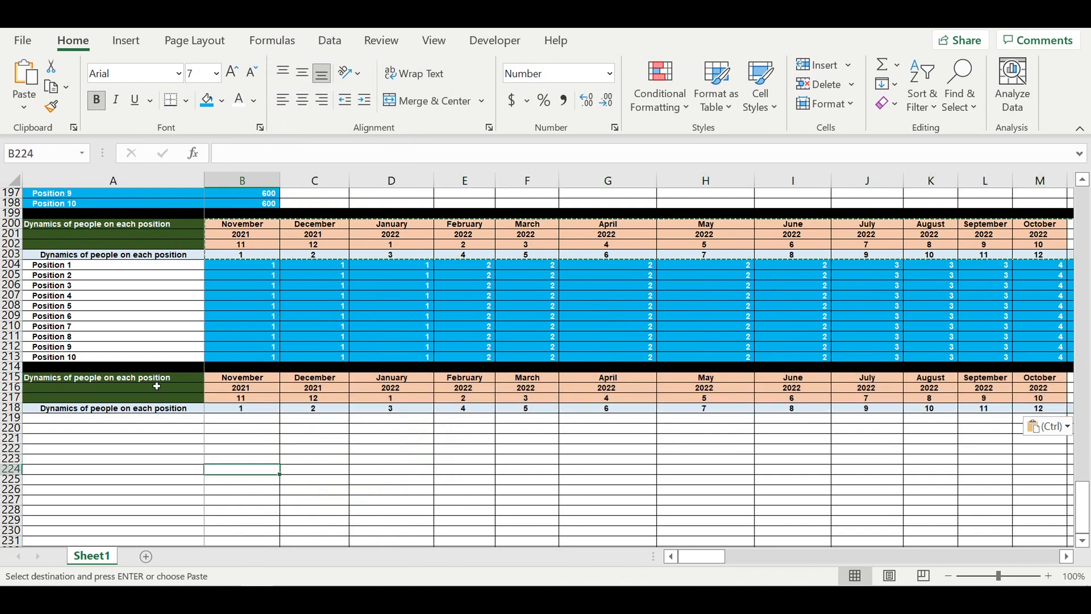
- Title the new block "Payroll ($/month) calc"
click(156, 386)
text(Payroll ($/month) calc)
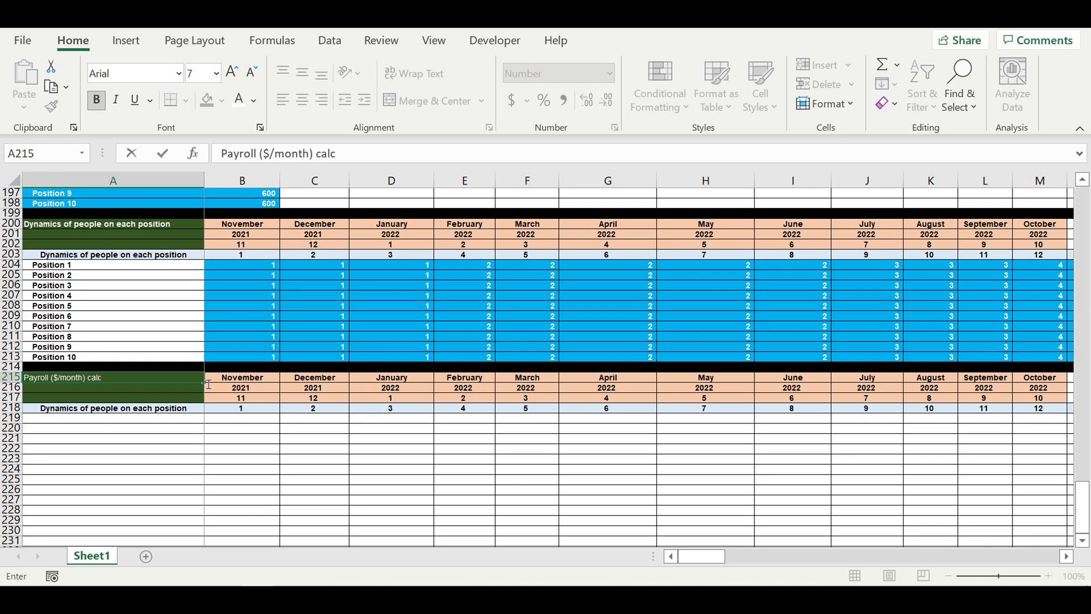
key(Return)
- Link A218 to the label in A203, and set A203 to reference the Position header in A188
click(145, 438)
click(123, 410)
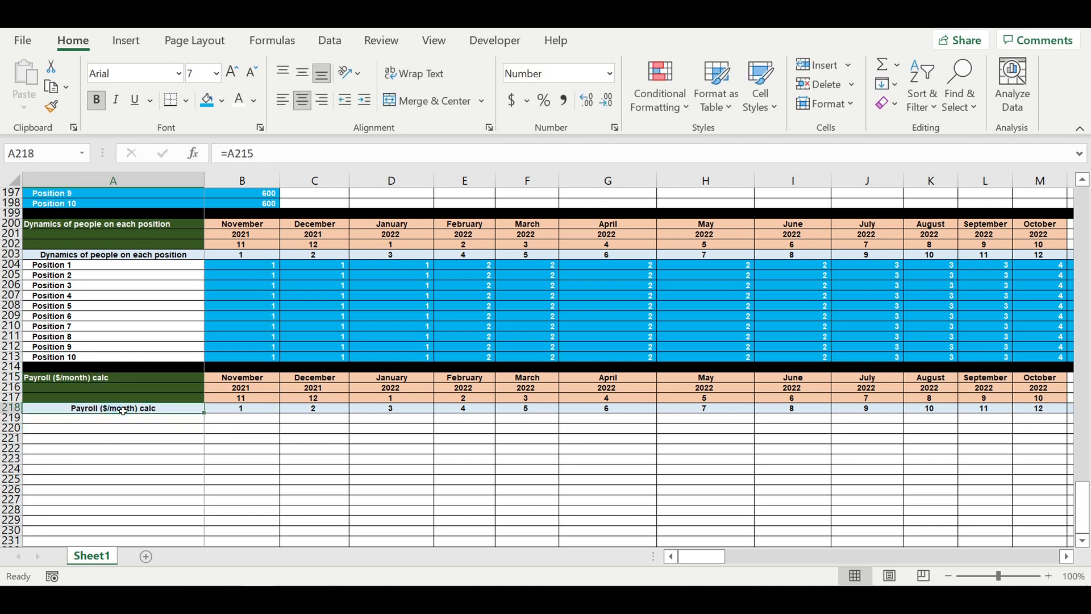
text(=)
click(107, 257)
key(Return)
click(97, 258)
text(=)
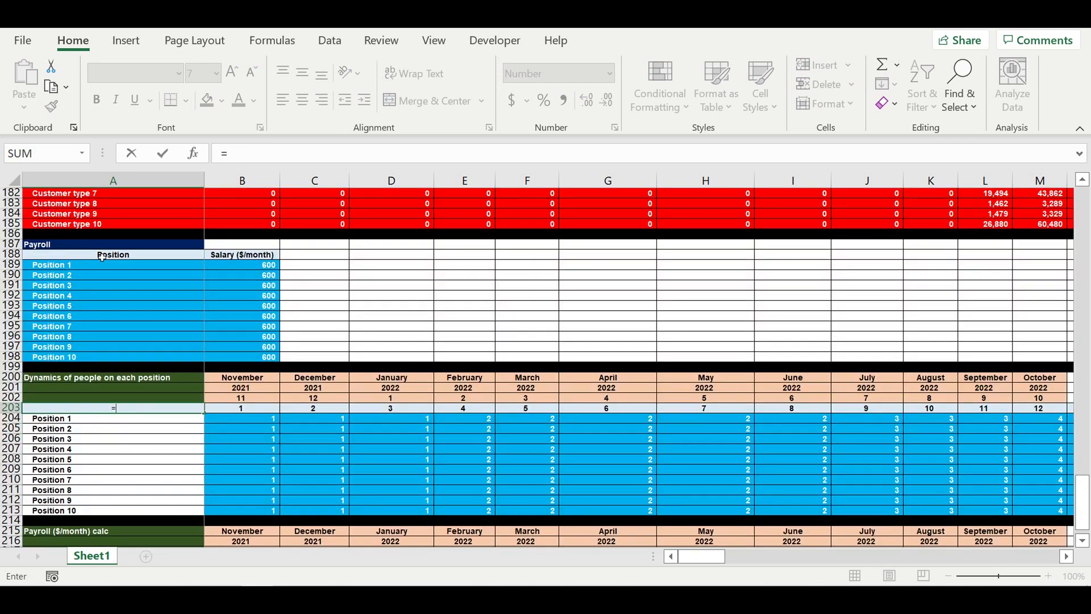
click(104, 256)
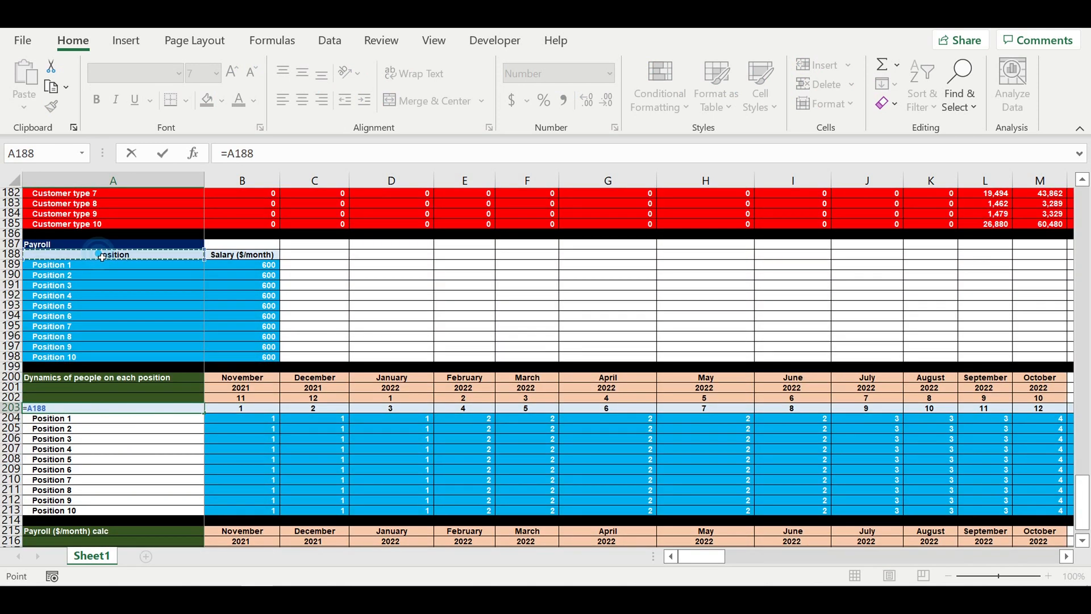
key(Return)
- Fill the new block's title cells A215:A217 with dark blue
scroll(163, 459, down, 2)
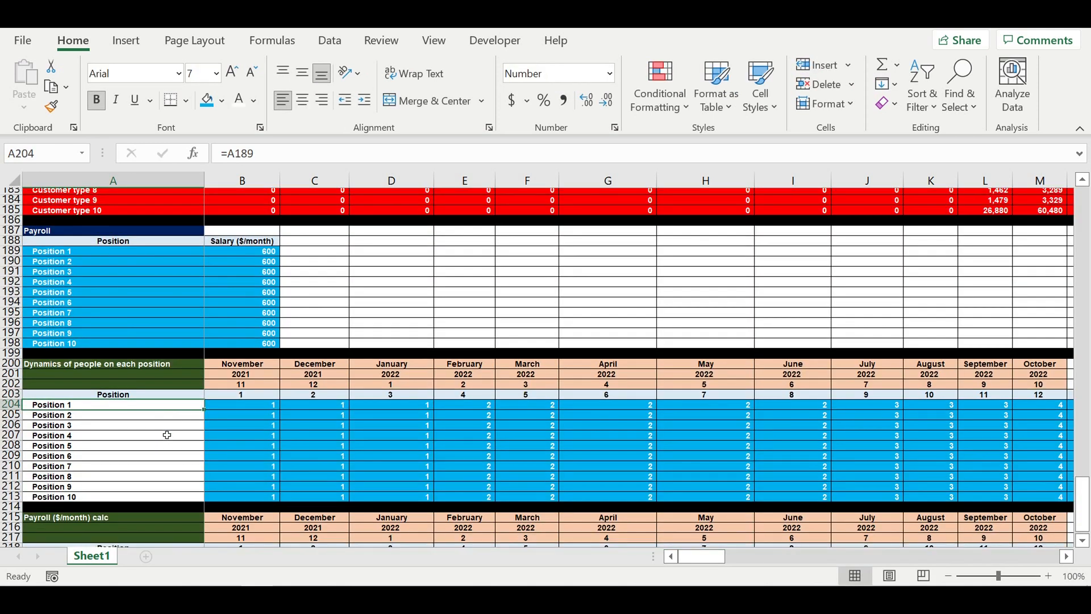
click(105, 473)
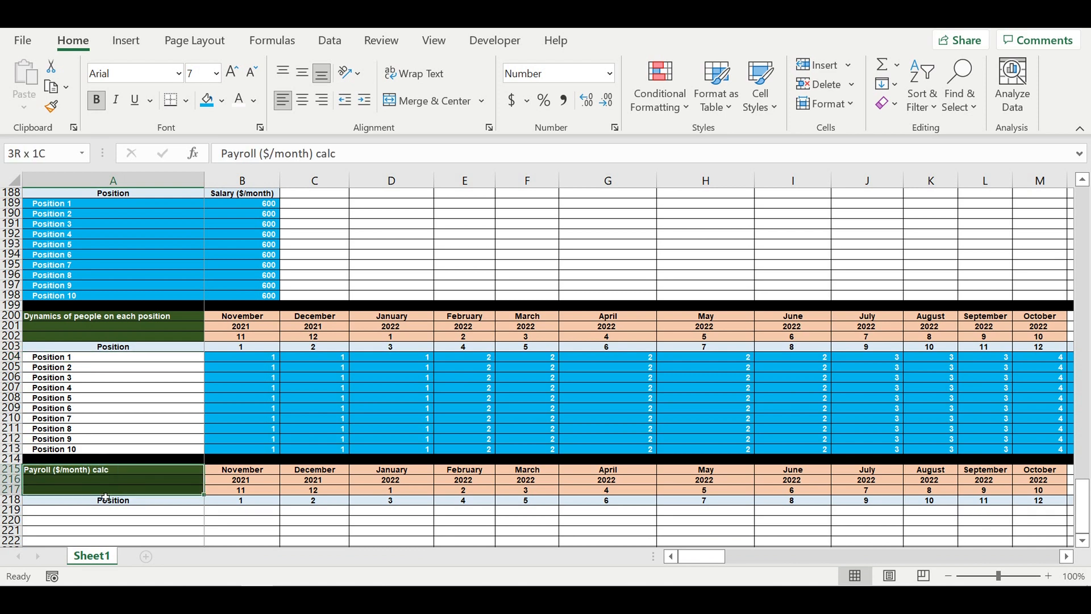
click(222, 102)
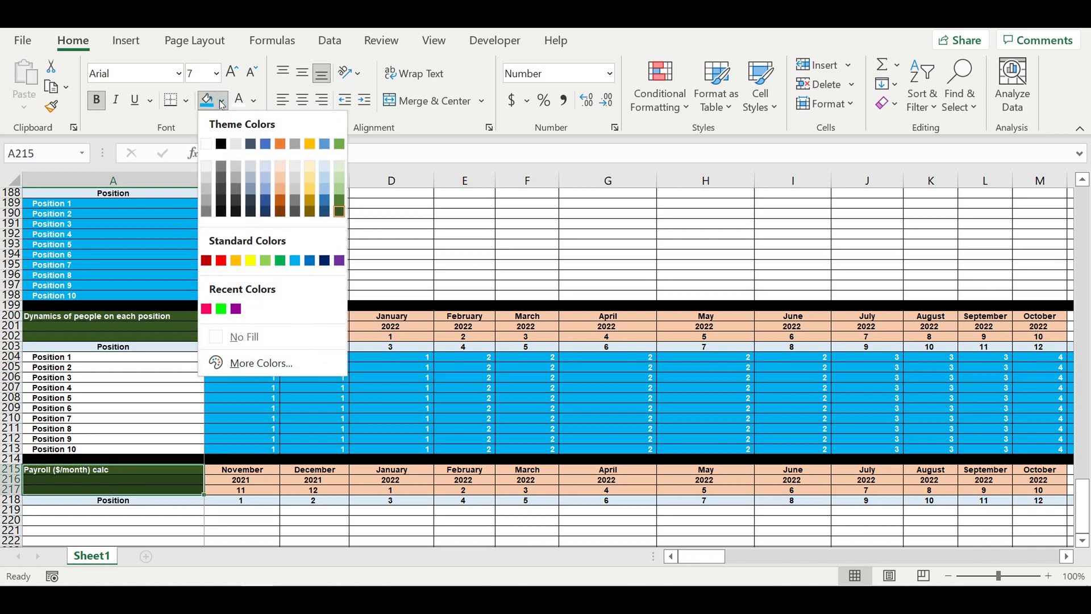
click(265, 206)
click(321, 393)
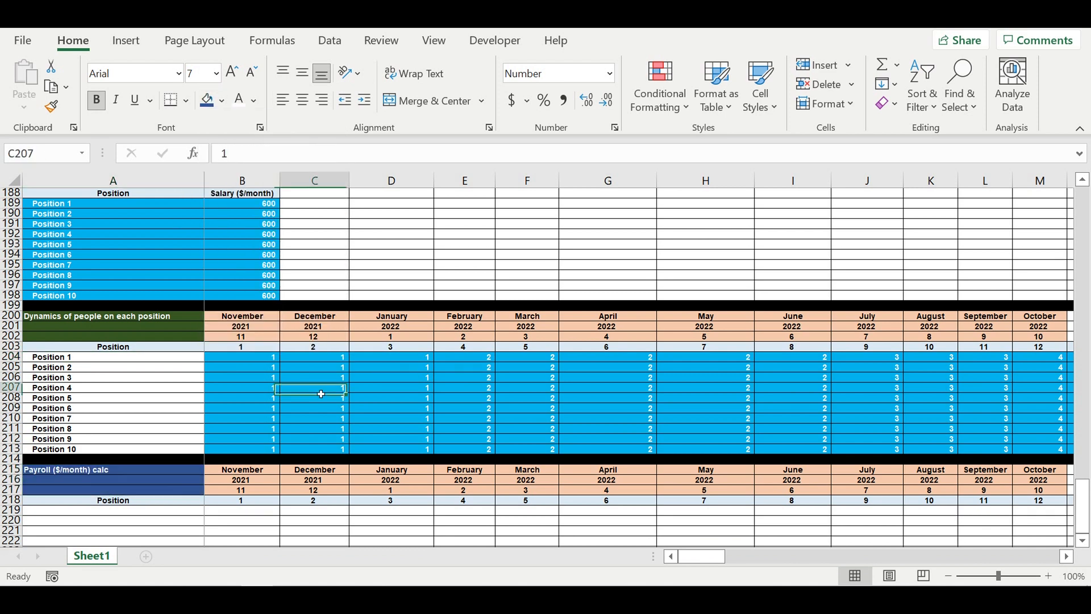
scroll(244, 409, down, 3)
click(163, 419)
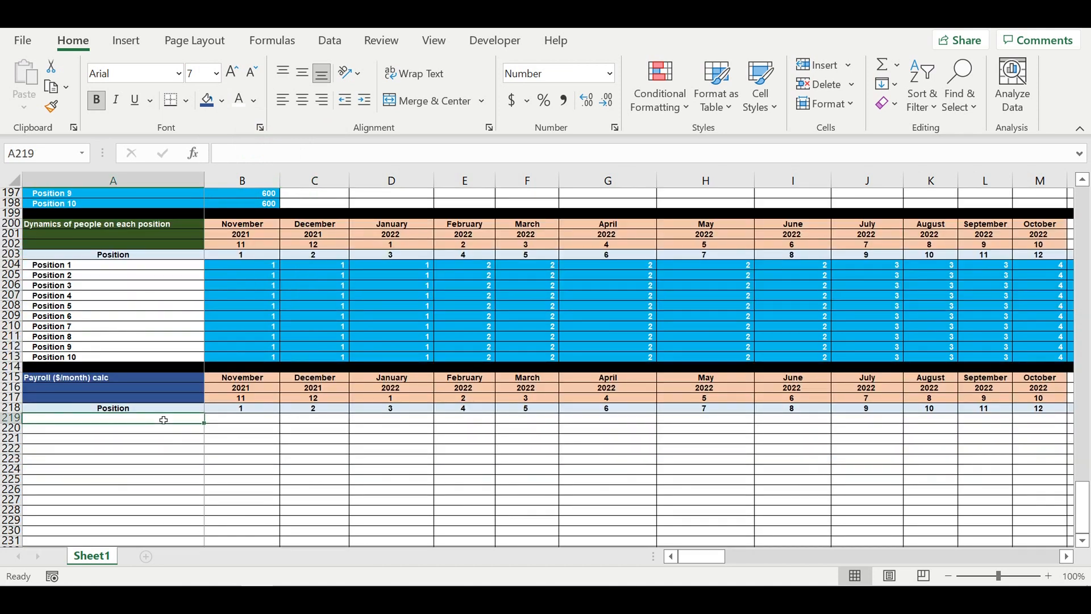
- Link A219 to the Position 1 label in A204, indent it, and fill the labels down to A228
text(=)
click(71, 268)
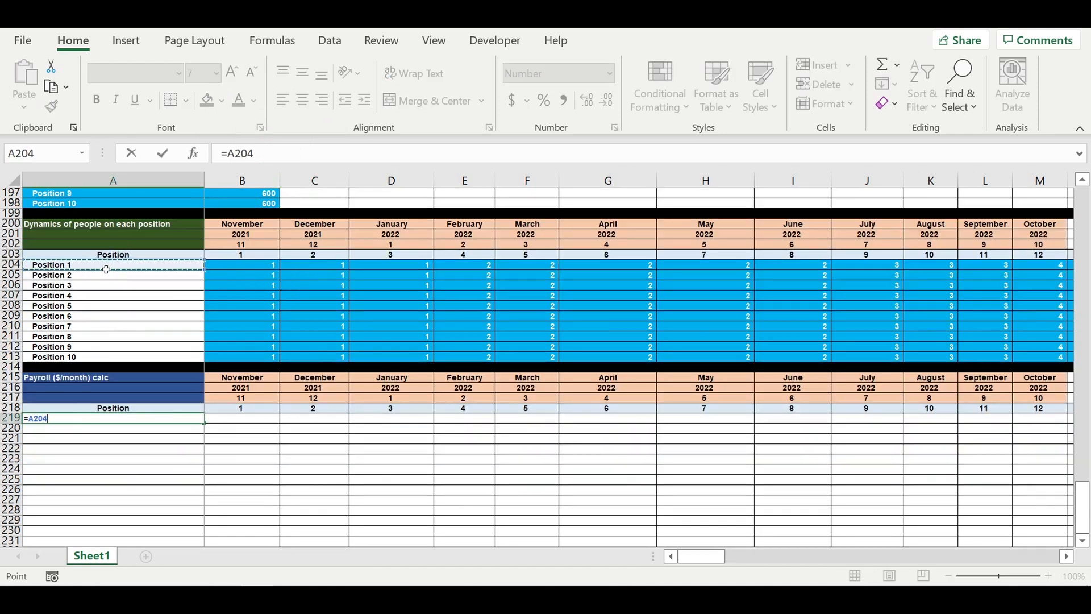
key(Return)
click(84, 420)
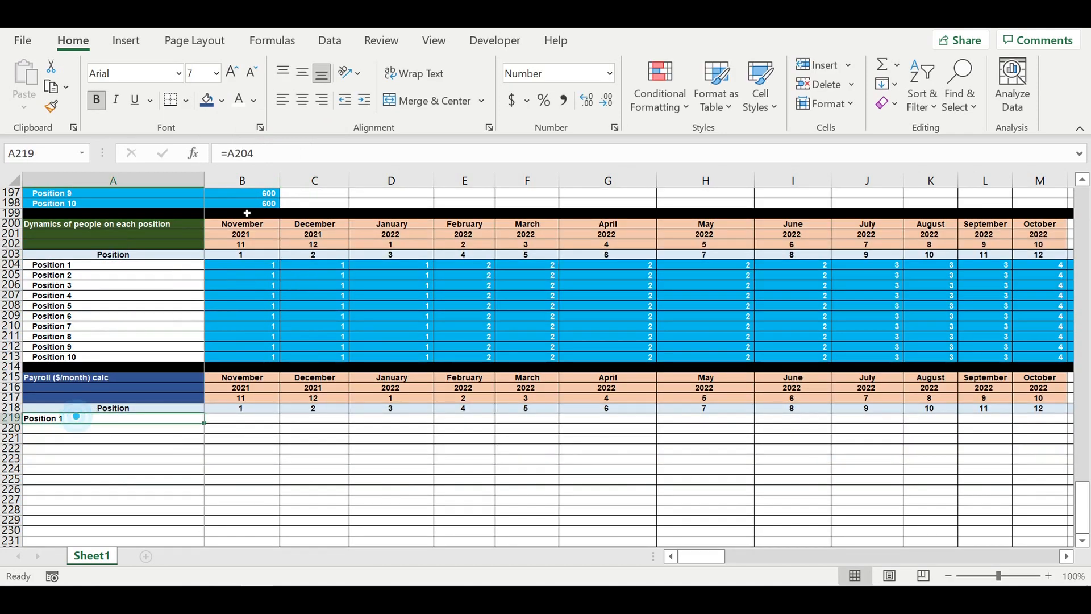
click(364, 100)
drag(204, 424, 206, 517)
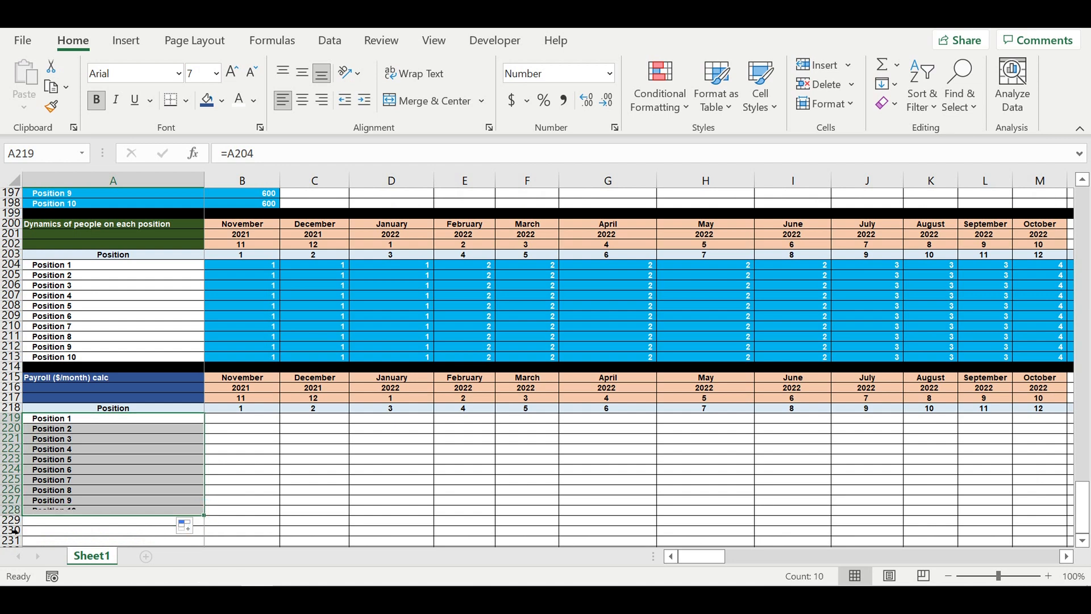
- Fill row 229 with black as a separator below the payroll block
click(23, 521)
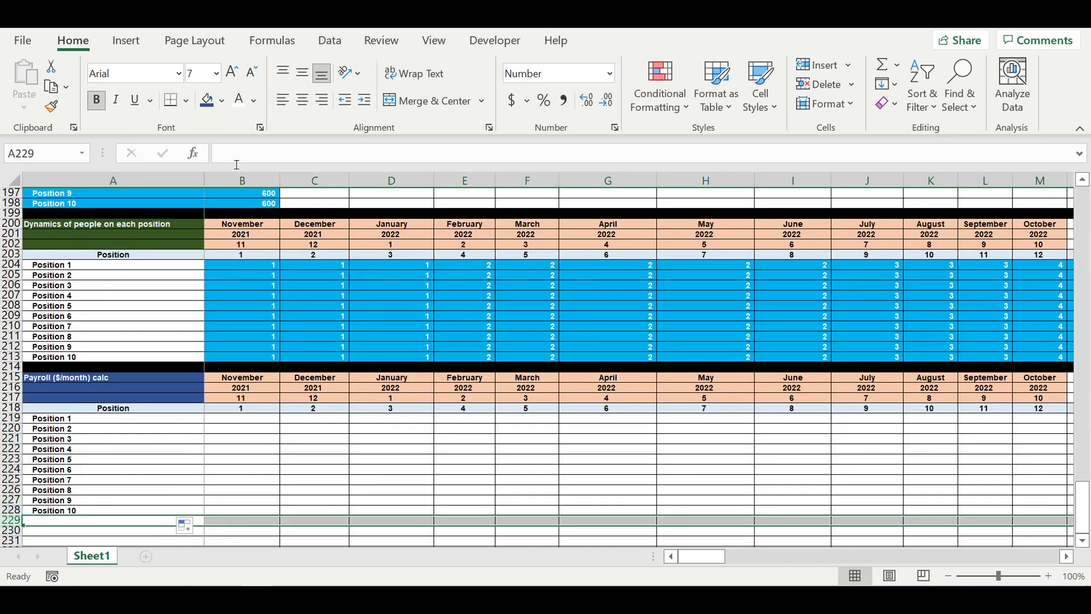
click(225, 105)
click(223, 144)
click(318, 452)
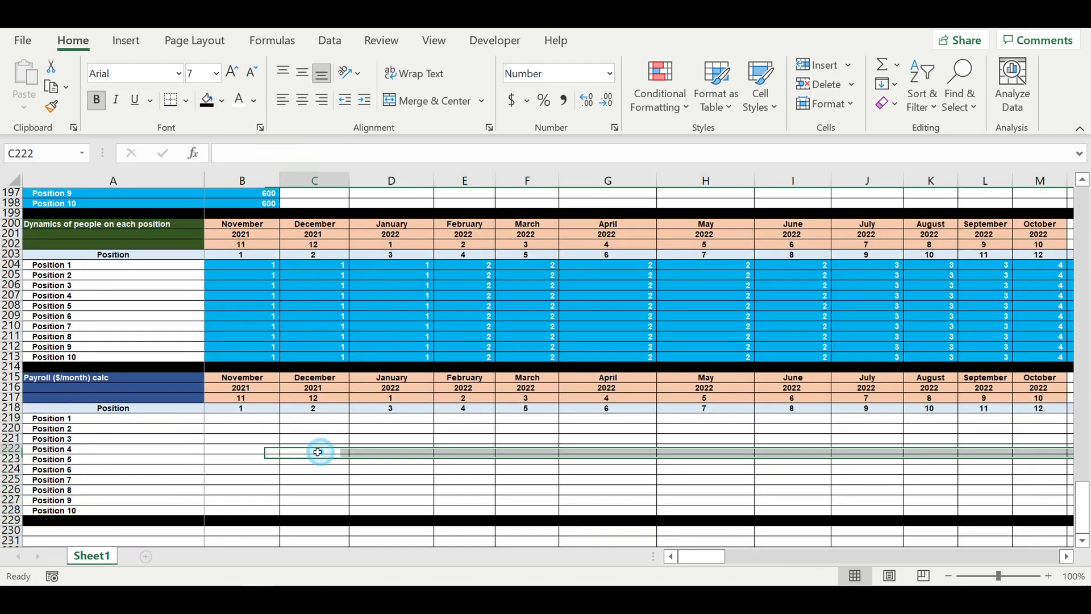
- Enter the formula =$B189*B204 in B219 to multiply Position 1's salary by its November headcount
click(243, 418)
text(=)
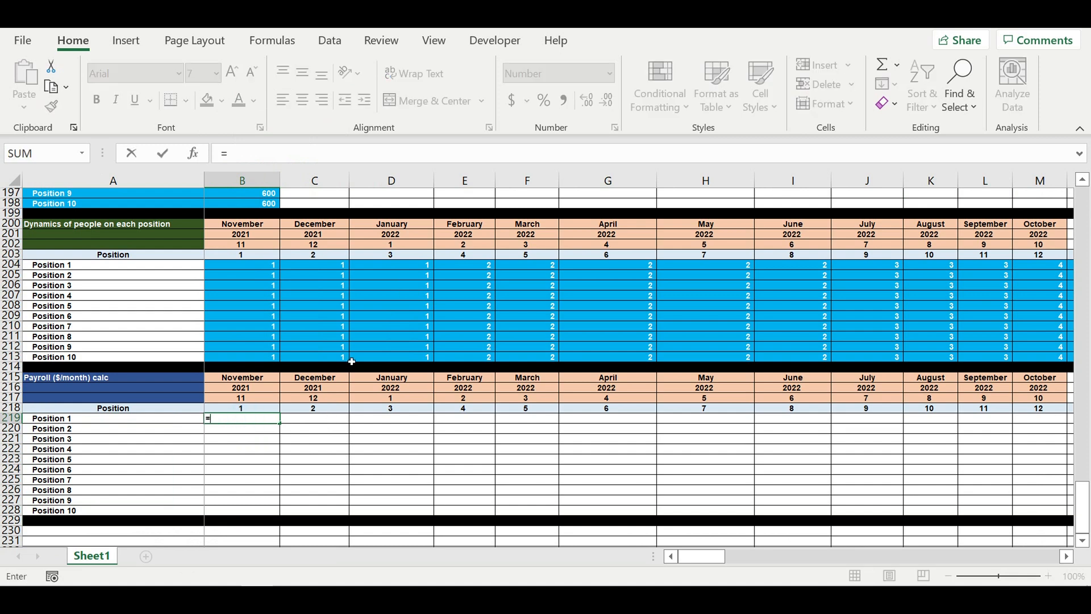
scroll(352, 361, up, 2)
scroll(284, 235, up, 2)
click(266, 235)
click(234, 155)
text($B189)
click(277, 150)
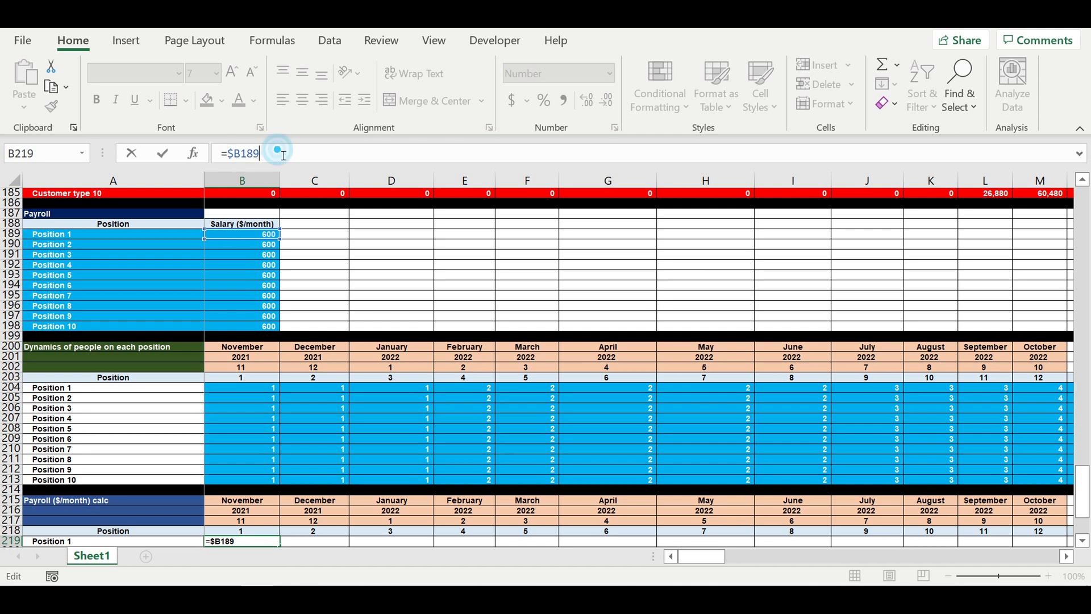
text(*)
click(249, 391)
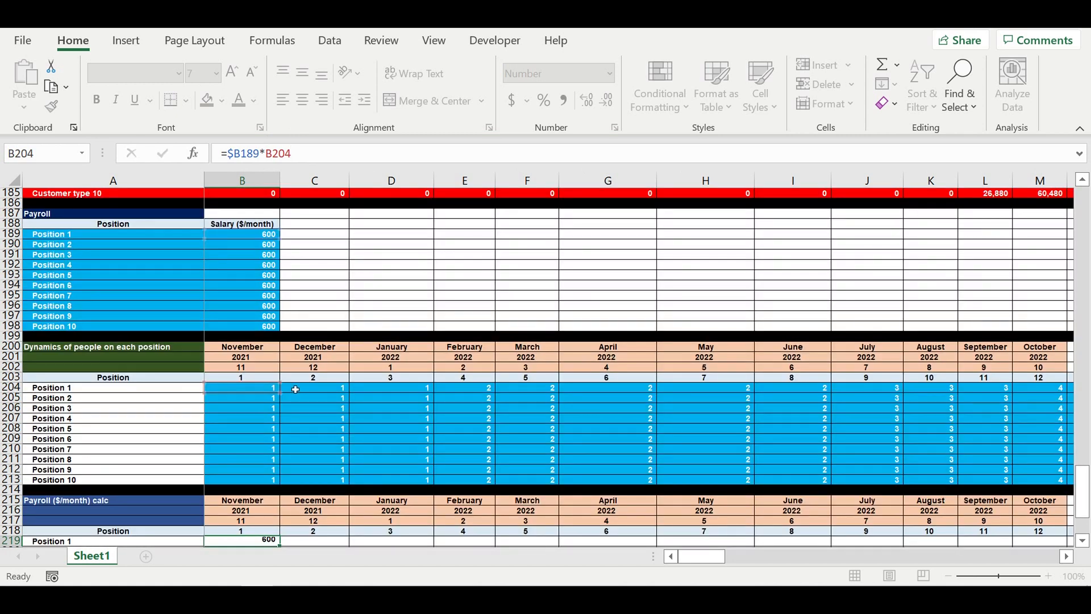
key(Return)
- Fill the B219 payroll formula down to row 228 and across to column N
scroll(299, 393, down, 4)
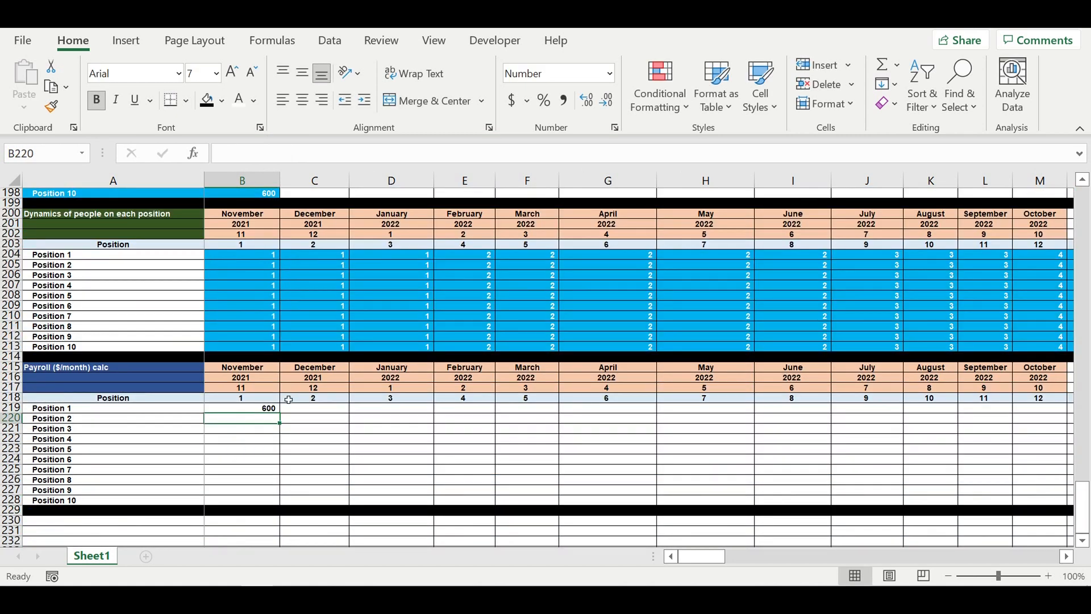
click(243, 410)
drag(280, 423, 268, 504)
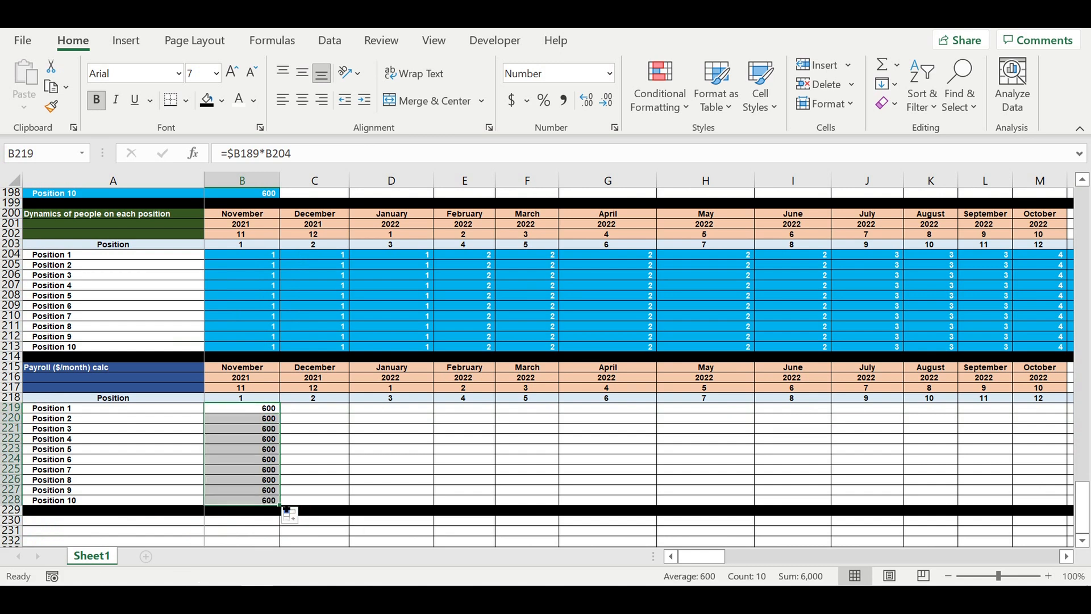
drag(451, 499, 781, 439)
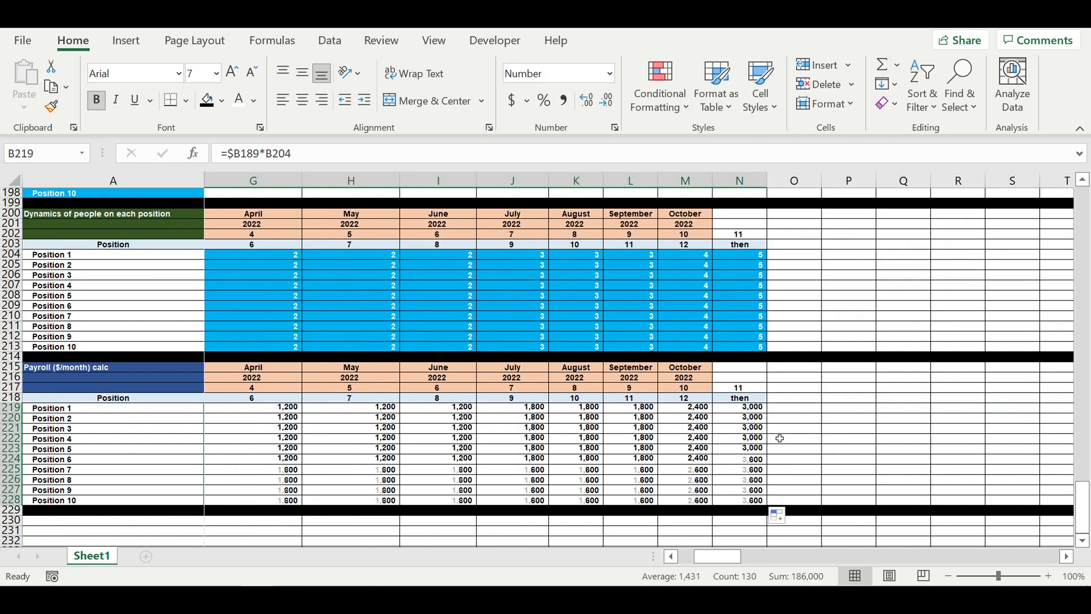
- Inspect the copied payroll formulas across the block to check their references
click(823, 431)
click(675, 436)
drag(760, 412, 196, 500)
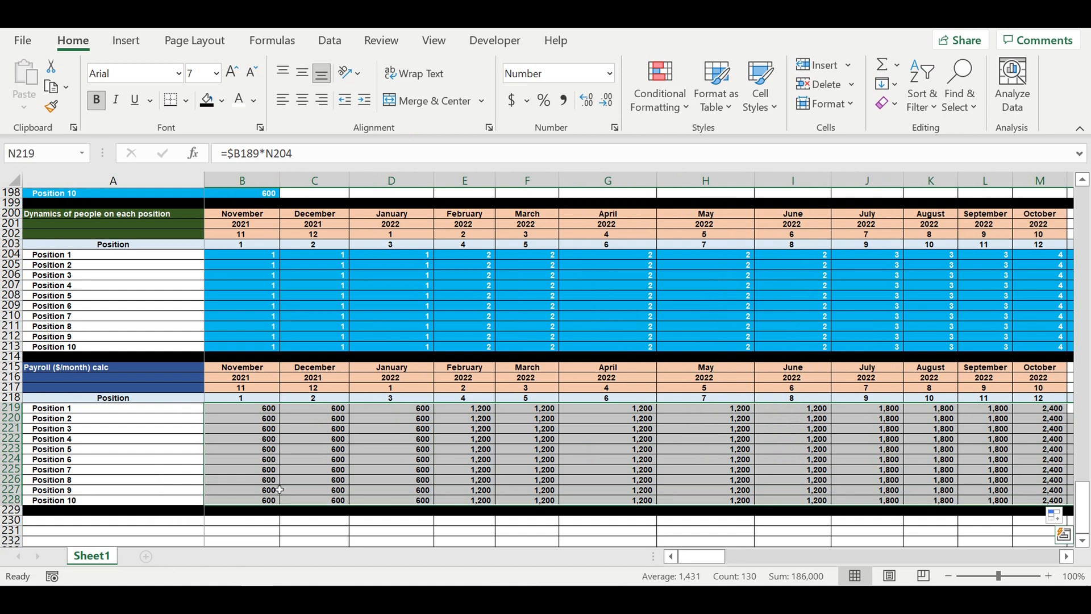
click(333, 480)
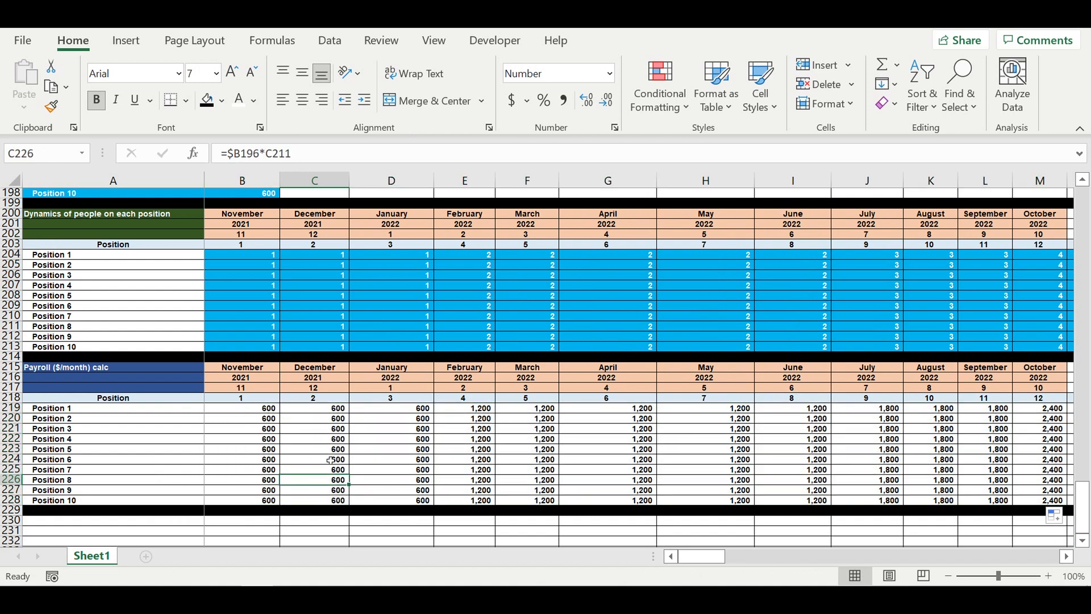
drag(270, 411, 528, 479)
scroll(324, 431, up, 2)
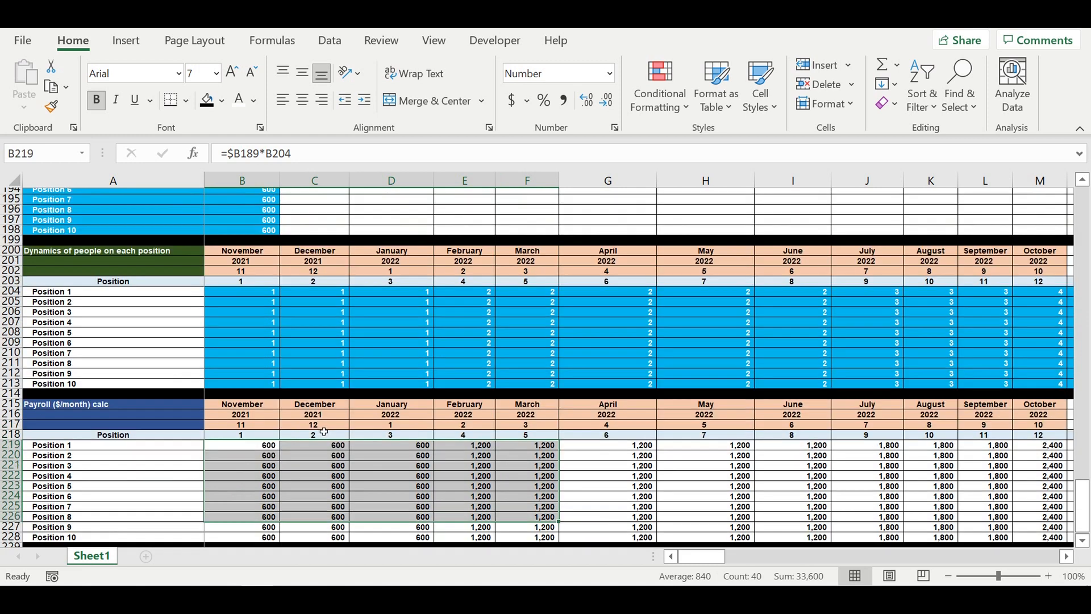
scroll(324, 431, up, 14)
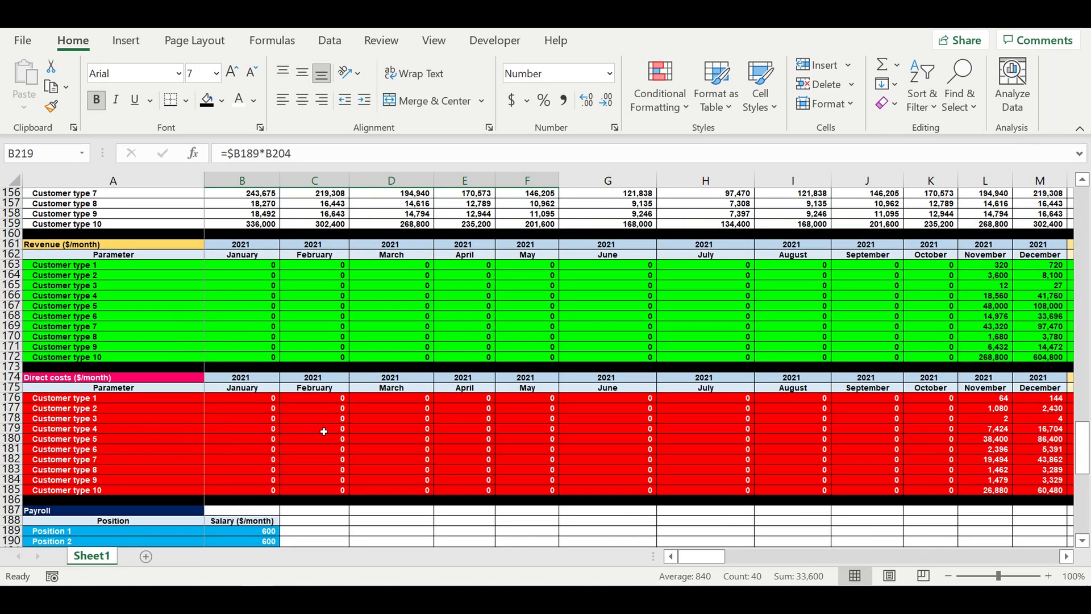
- Copy the Revenue header rows 161–162 and paste them at row 230 as a new block header
drag(986, 327, 986, 423)
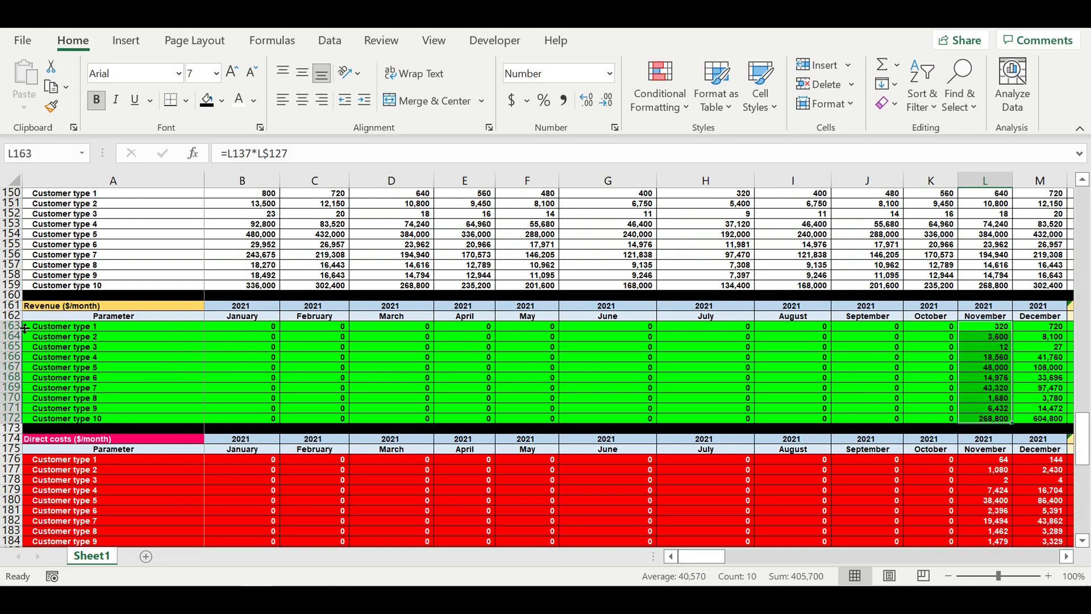
drag(11, 305, 11, 315)
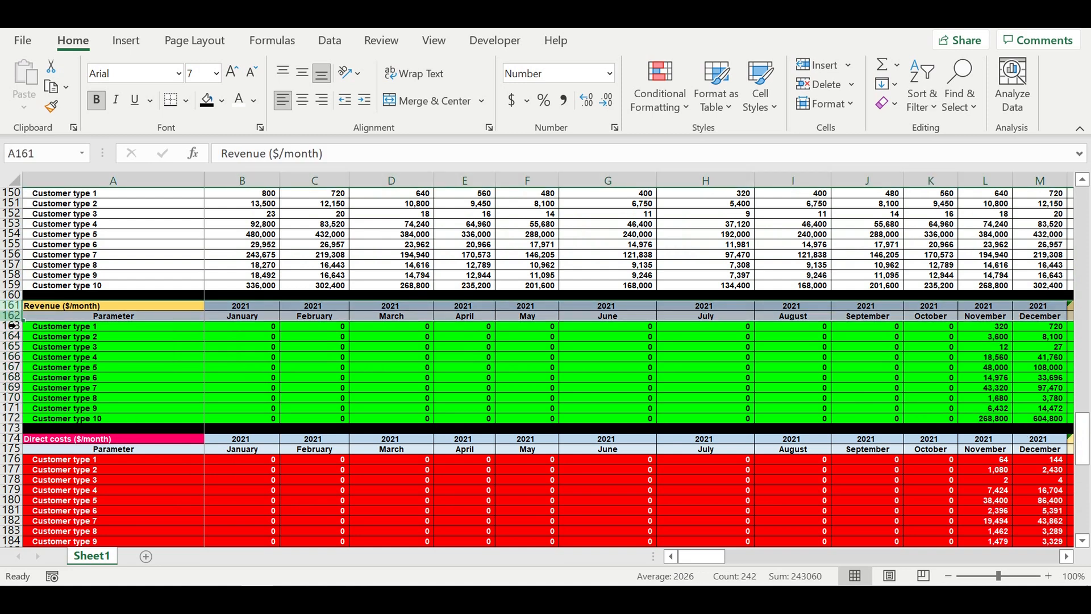
key(ctrl+c)
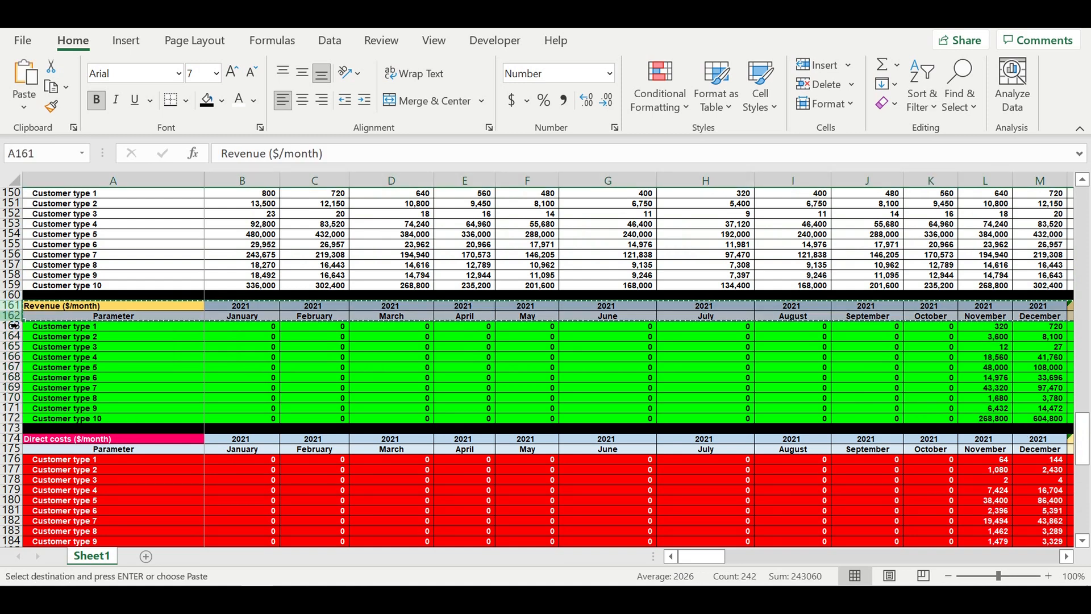
click(165, 388)
scroll(180, 412, down, 4)
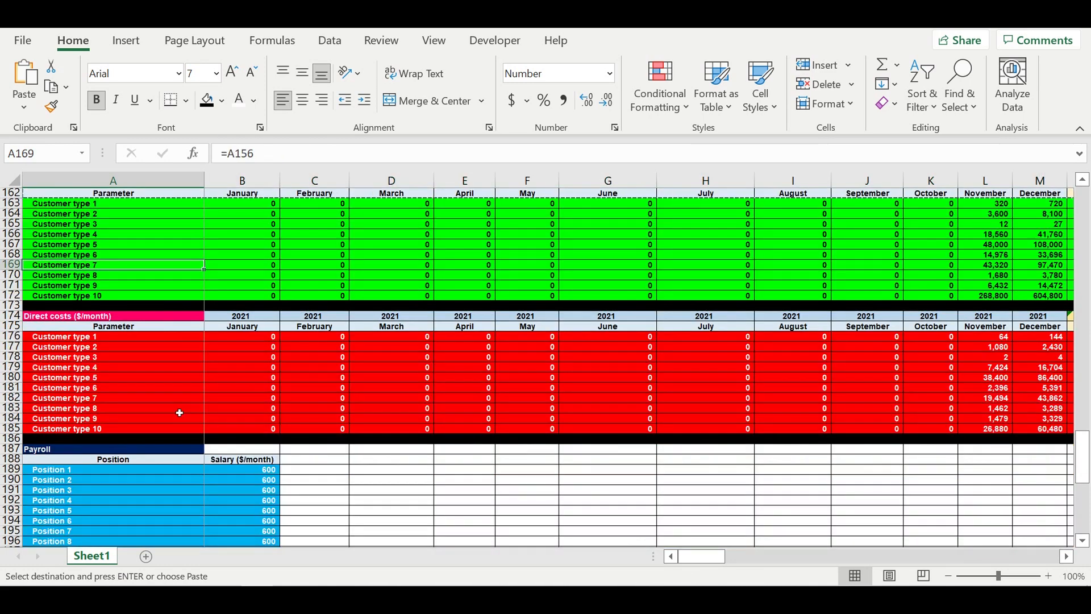
scroll(180, 412, down, 20)
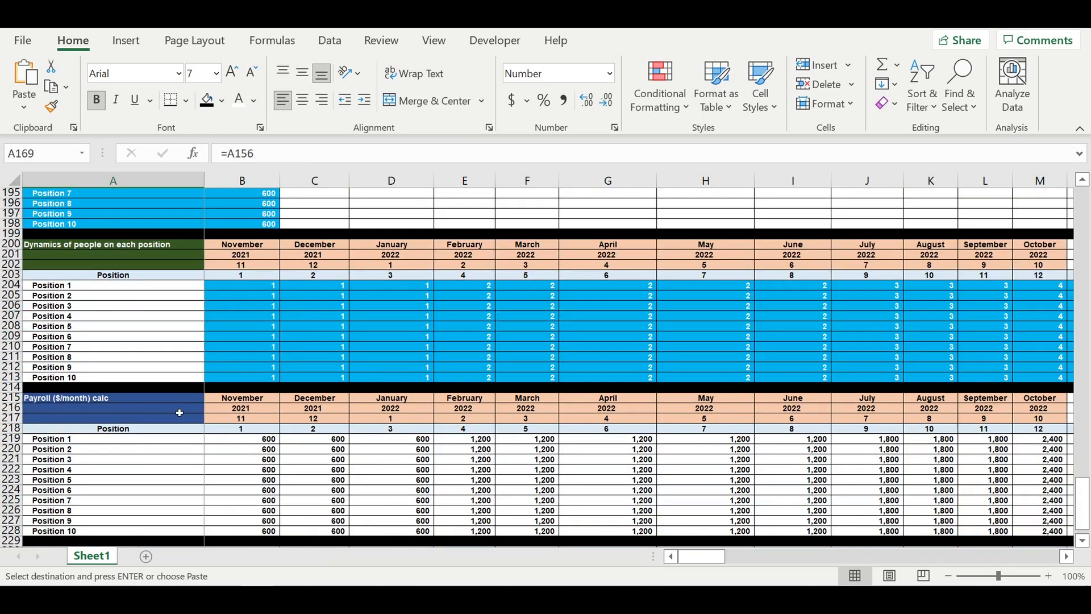
scroll(179, 407, up, 4)
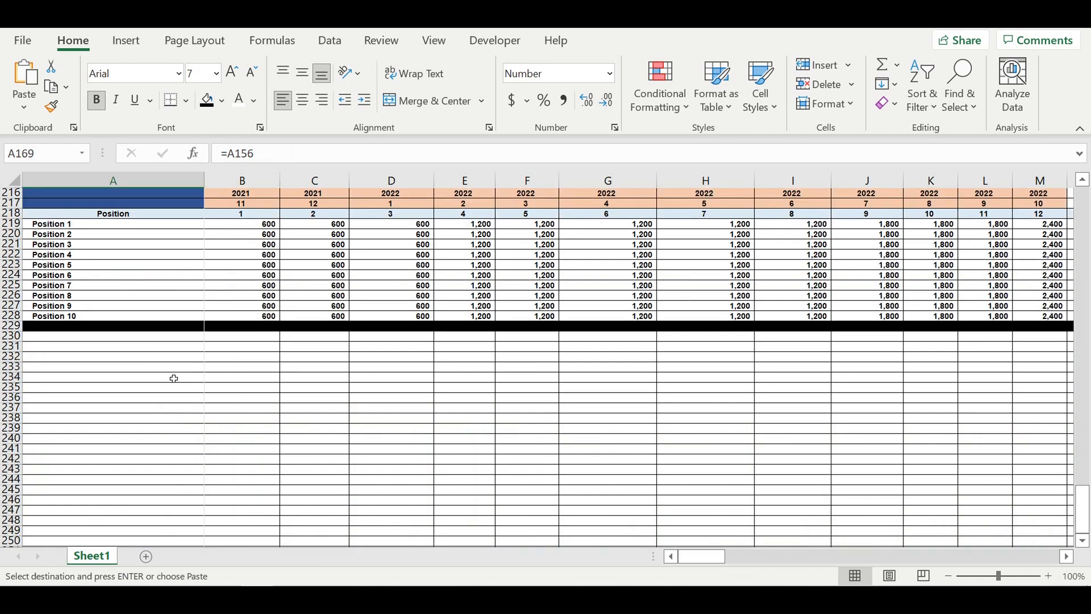
click(161, 336)
key(ctrl+v)
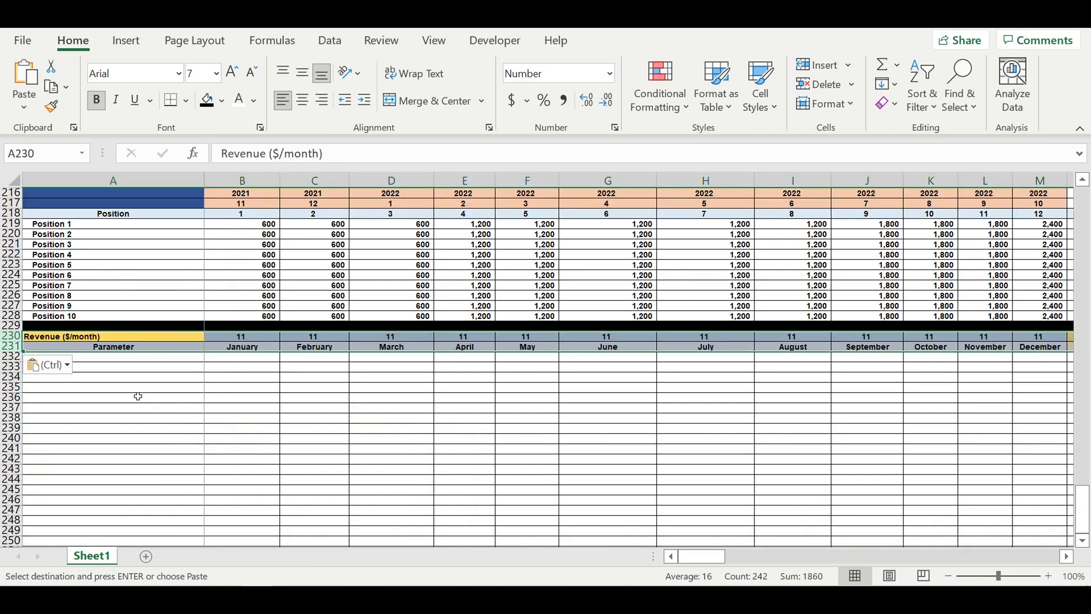
- Link B230 to the year cell B174 in the Direct costs header
click(240, 339)
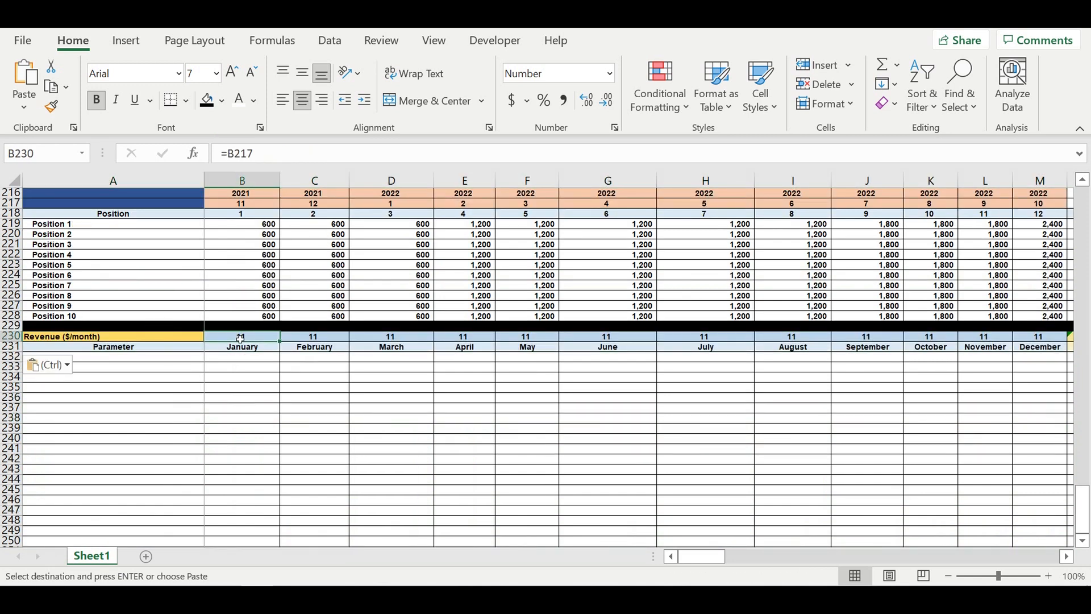
text(=)
scroll(280, 349, up, 7)
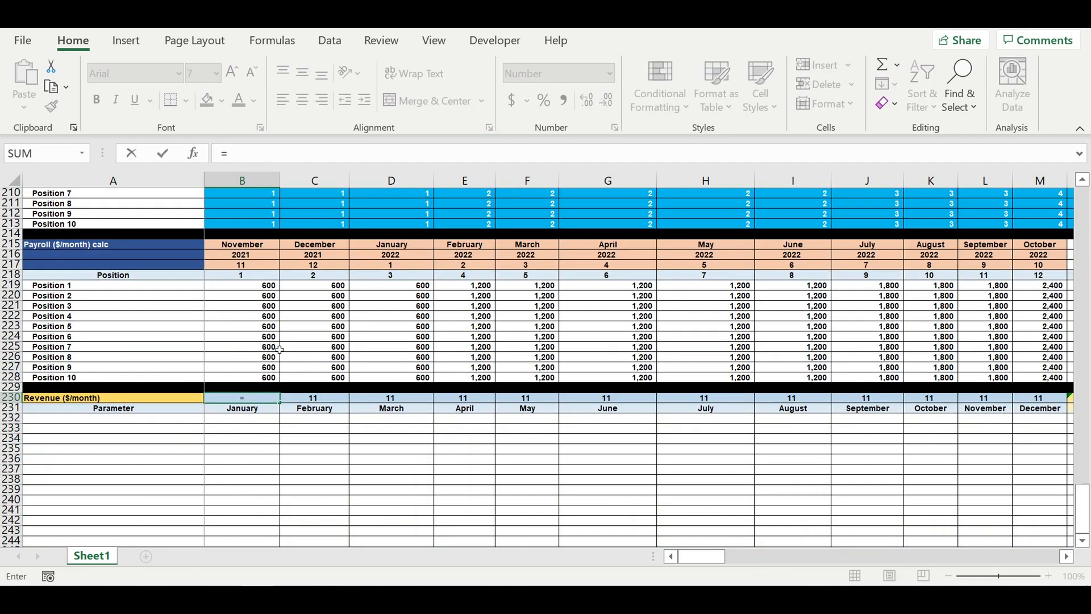
scroll(279, 349, up, 5)
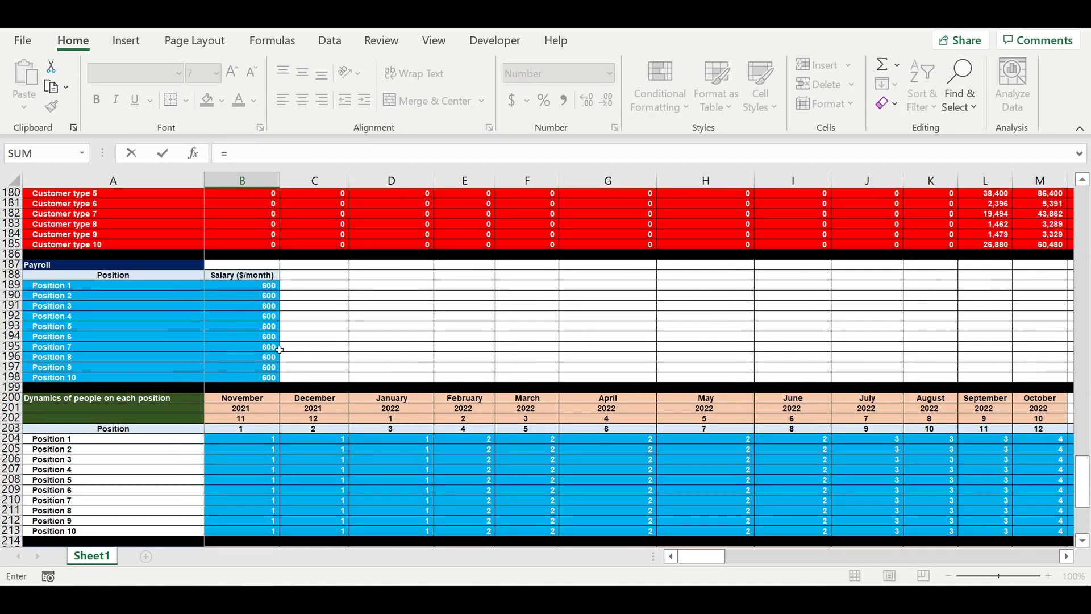
scroll(280, 349, up, 4)
click(238, 256)
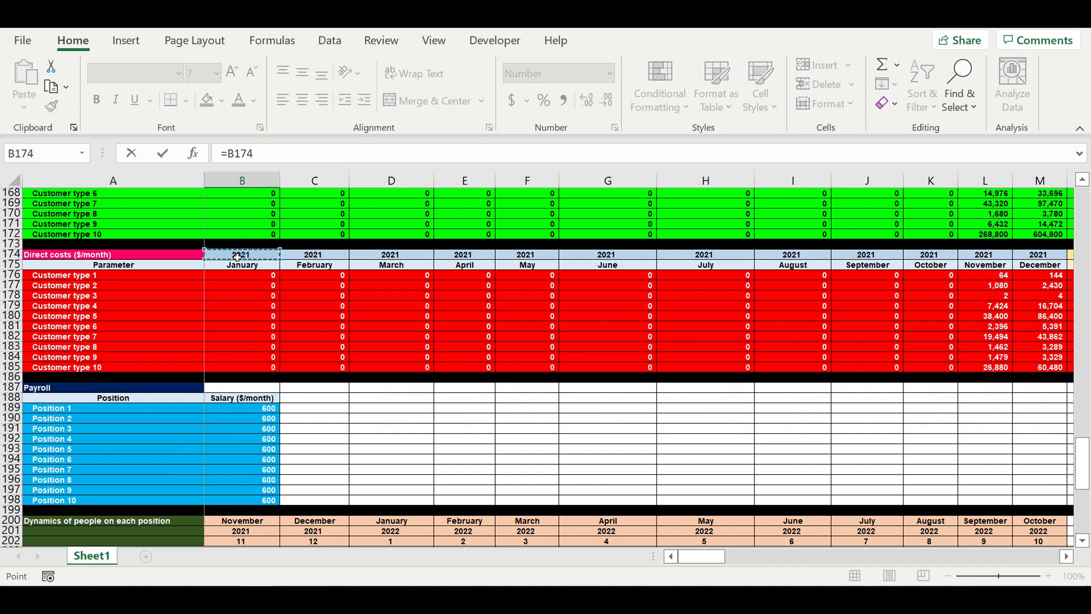
key(Return)
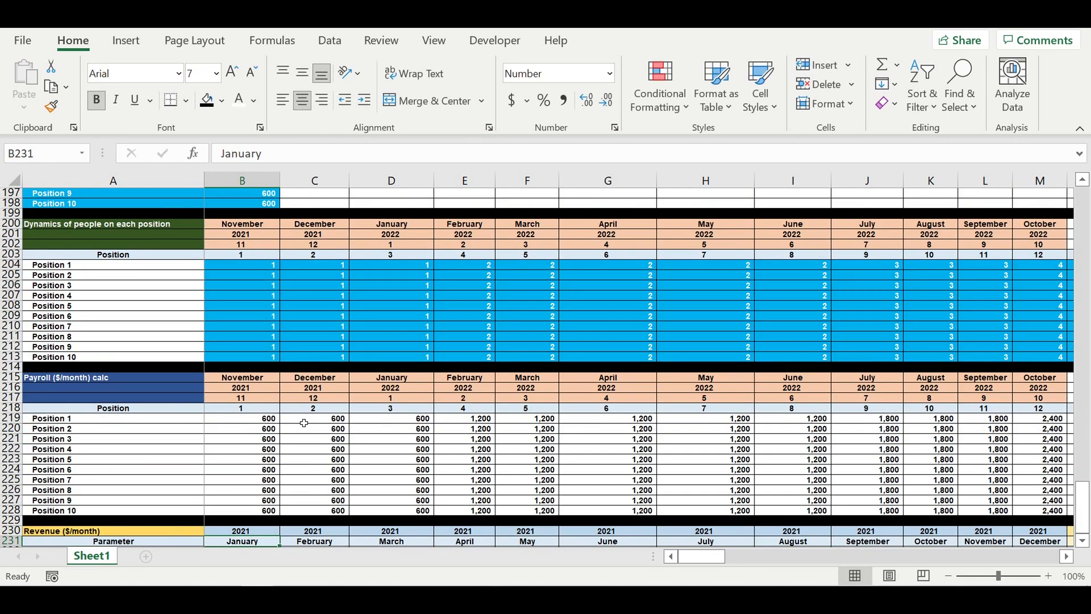
- Title the new block in A230 "Payroll ($/month)"
scroll(279, 423, down, 6)
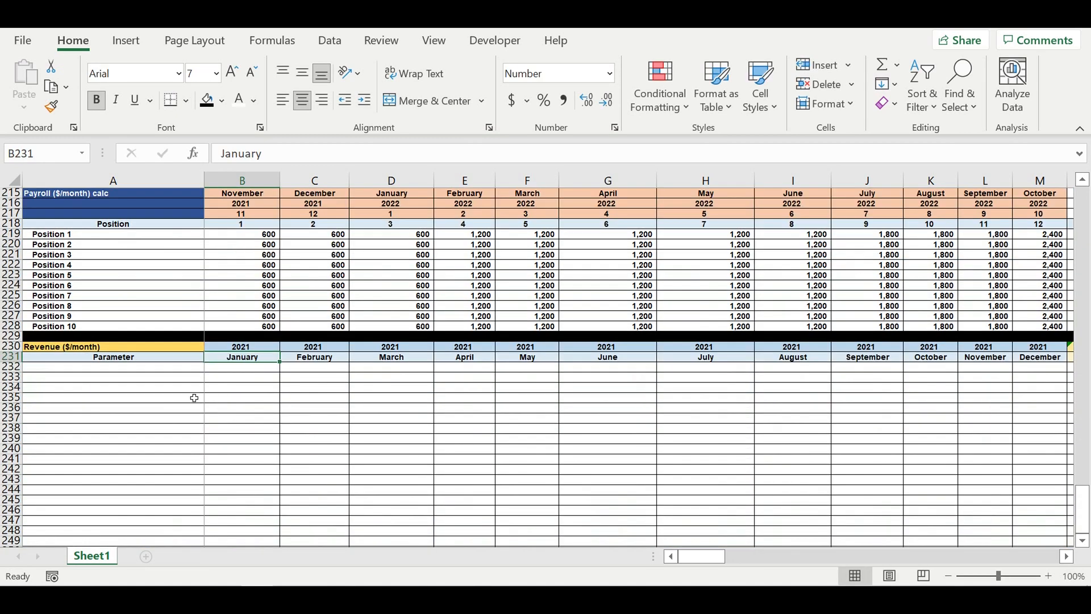
click(173, 347)
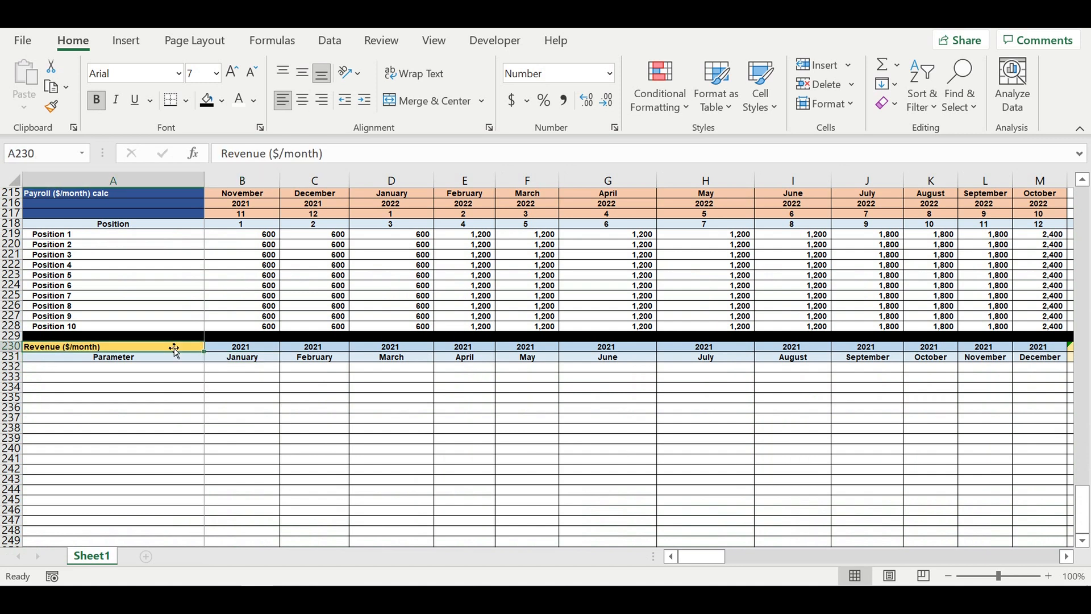
text(Parameter)
text(y)
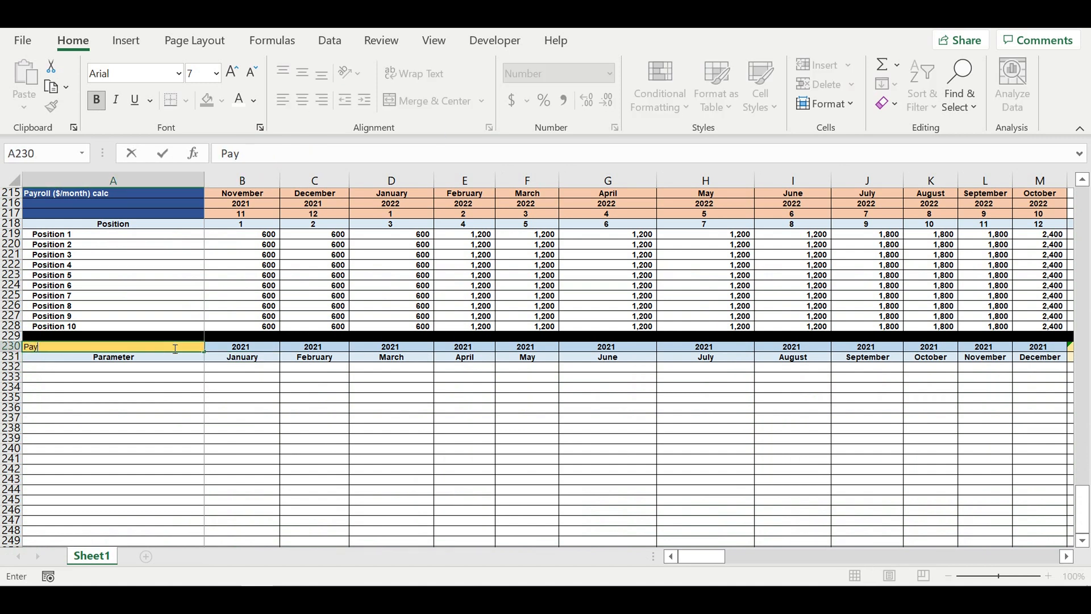
text(roll ($/month)
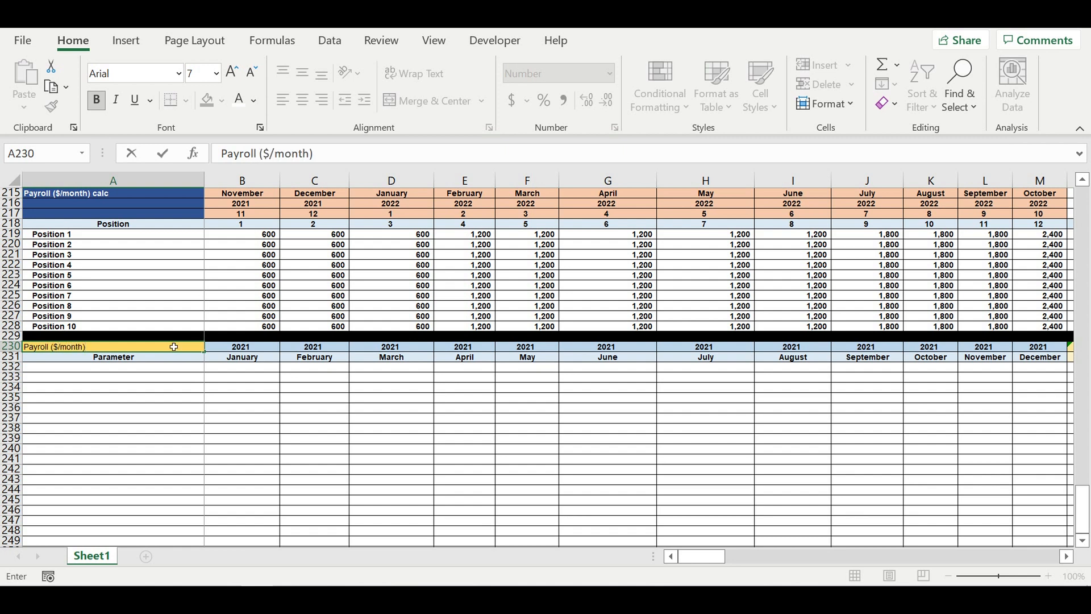
text())
key(Return)
- Fill the title cell A230 with orange
click(170, 347)
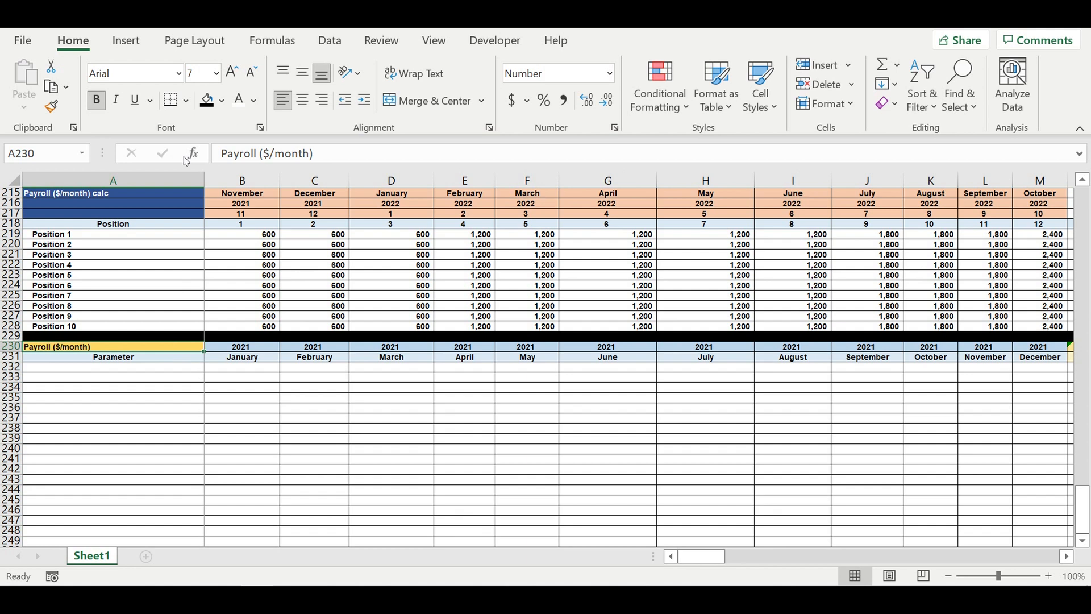
click(220, 101)
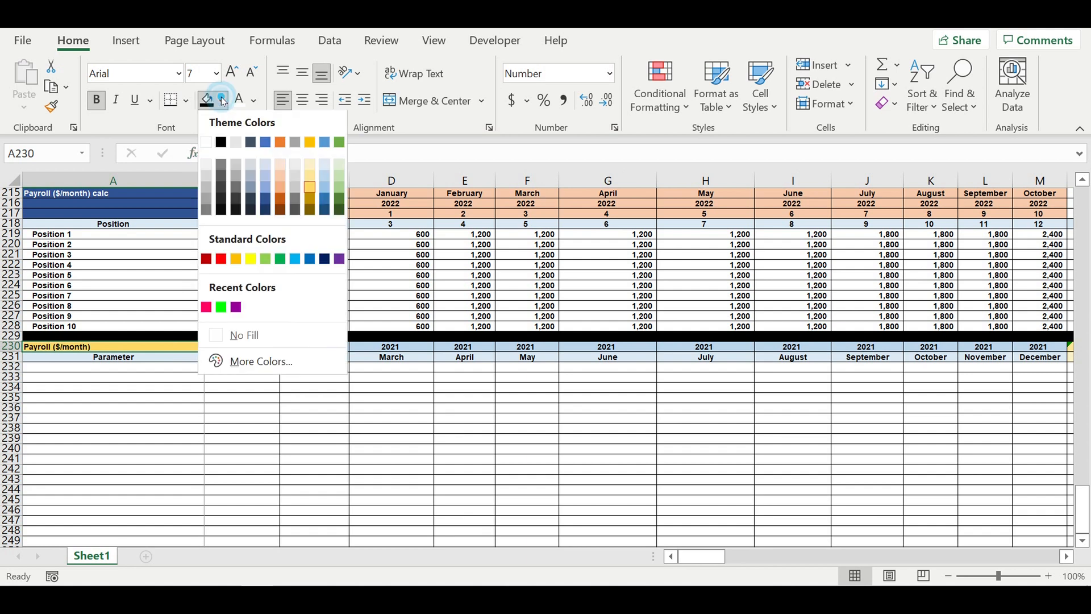
click(236, 261)
key(Tab)
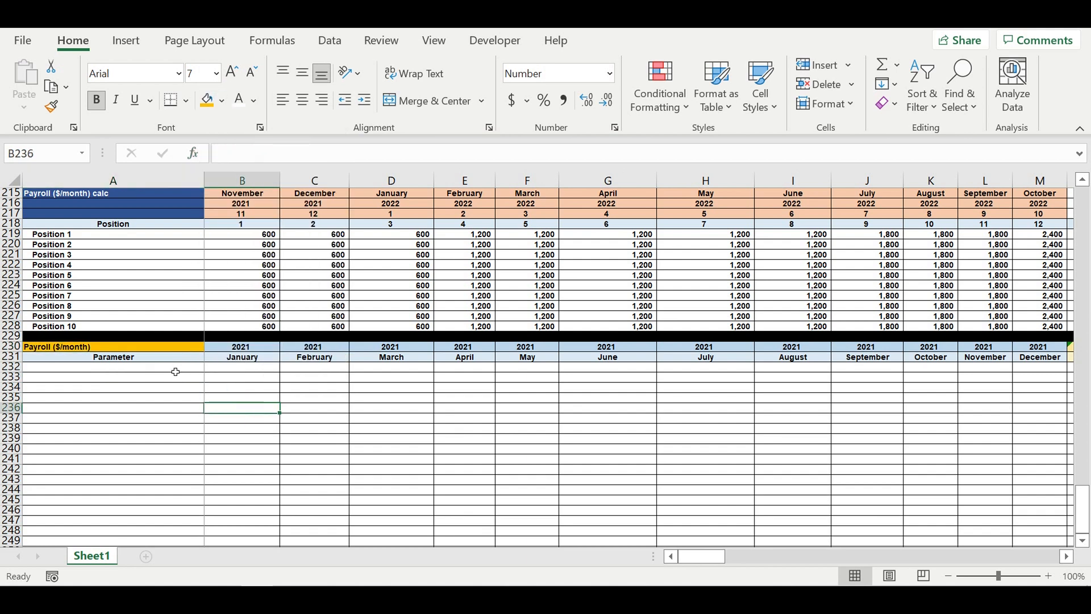
- Link A231 to the Position header cell A218 of the payroll calc block
click(173, 368)
click(152, 356)
text(=)
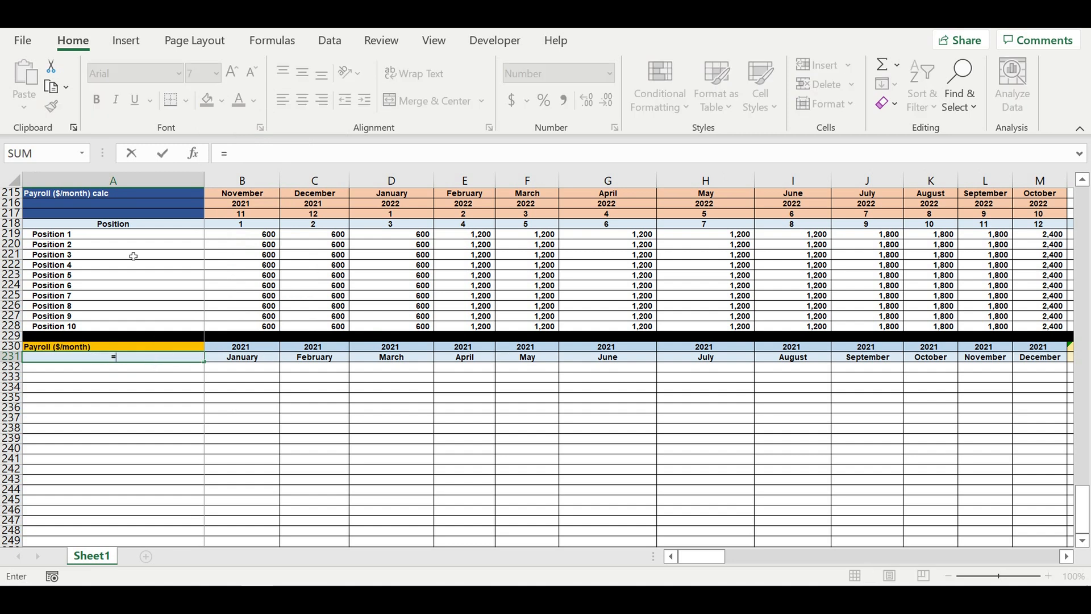
click(114, 224)
key(Return)
- Link A232 to the first position name in A219
click(108, 408)
click(116, 369)
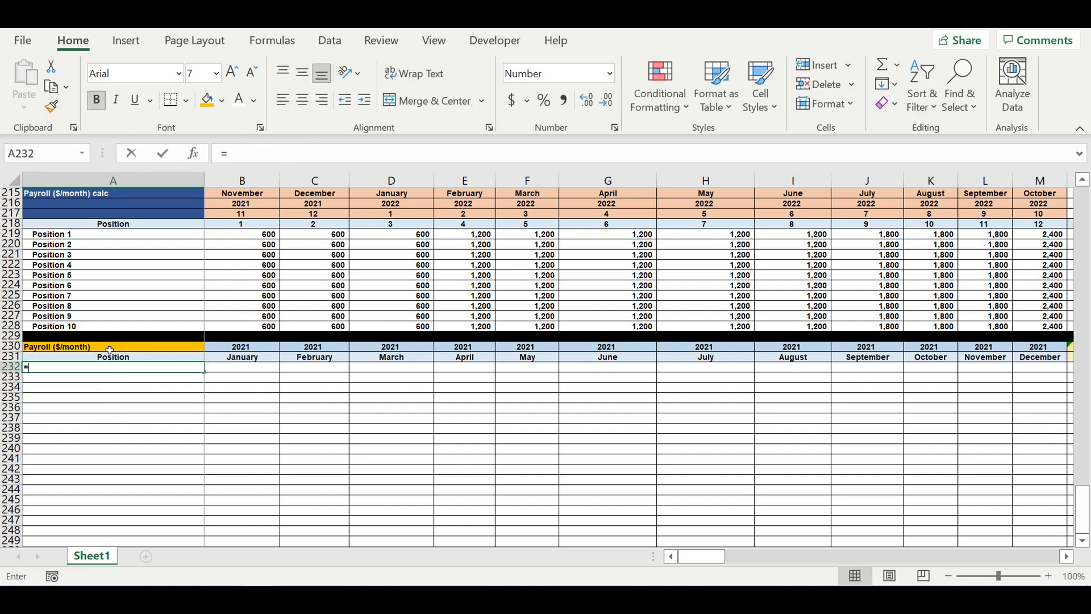
text(=)
click(59, 238)
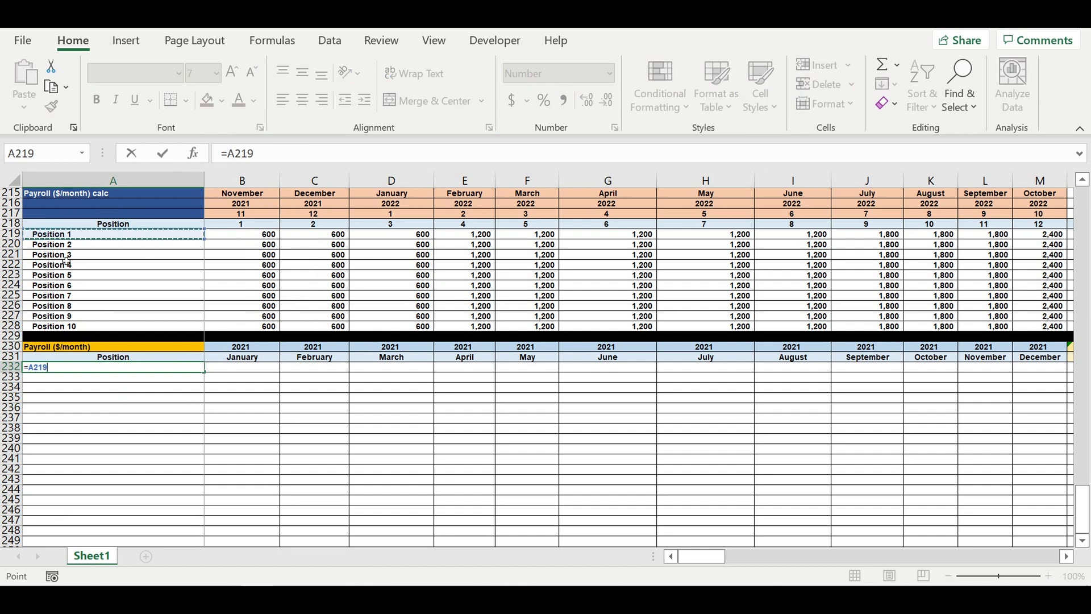
key(ctrl+Return)
- Indent A232 and fill it down through A241 to list Position 1 to Position 10
click(118, 407)
click(56, 369)
click(363, 102)
drag(204, 372, 199, 453)
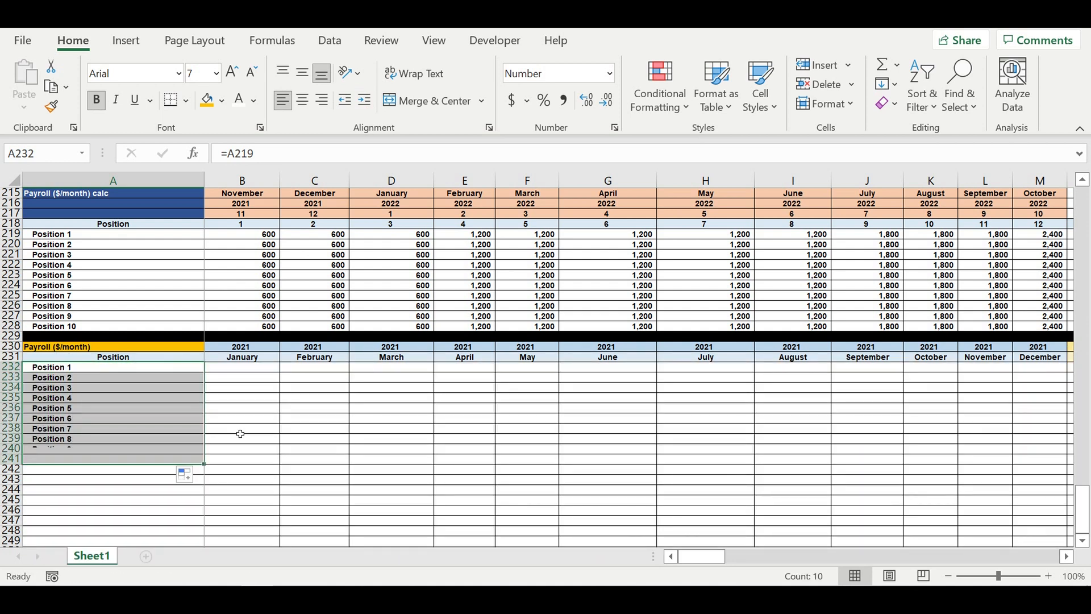
- Fill row 242 black as the closing separator of the Payroll block
click(11, 468)
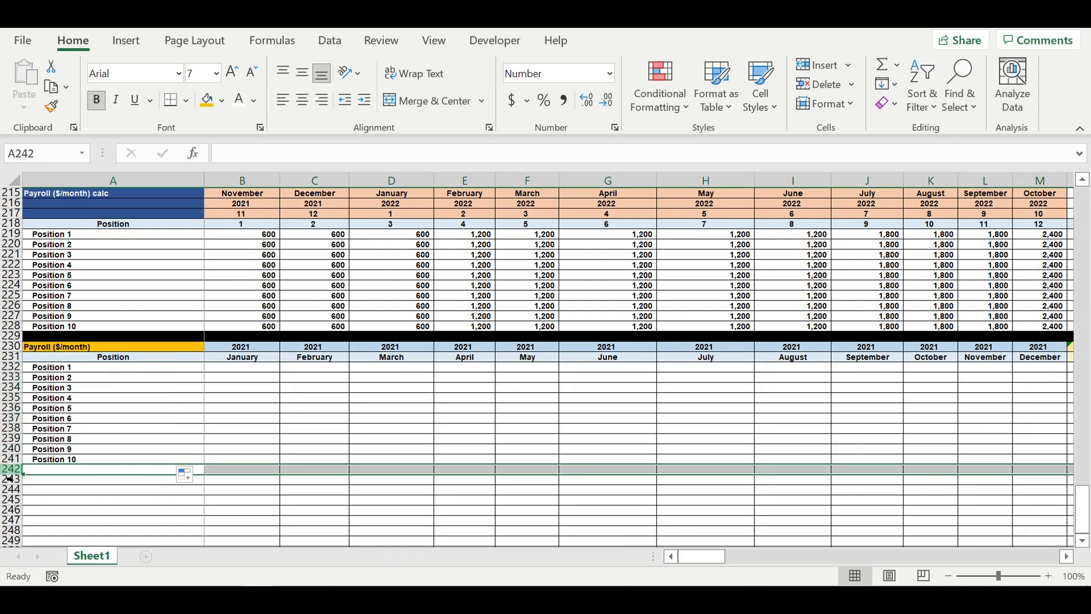
click(222, 102)
click(224, 145)
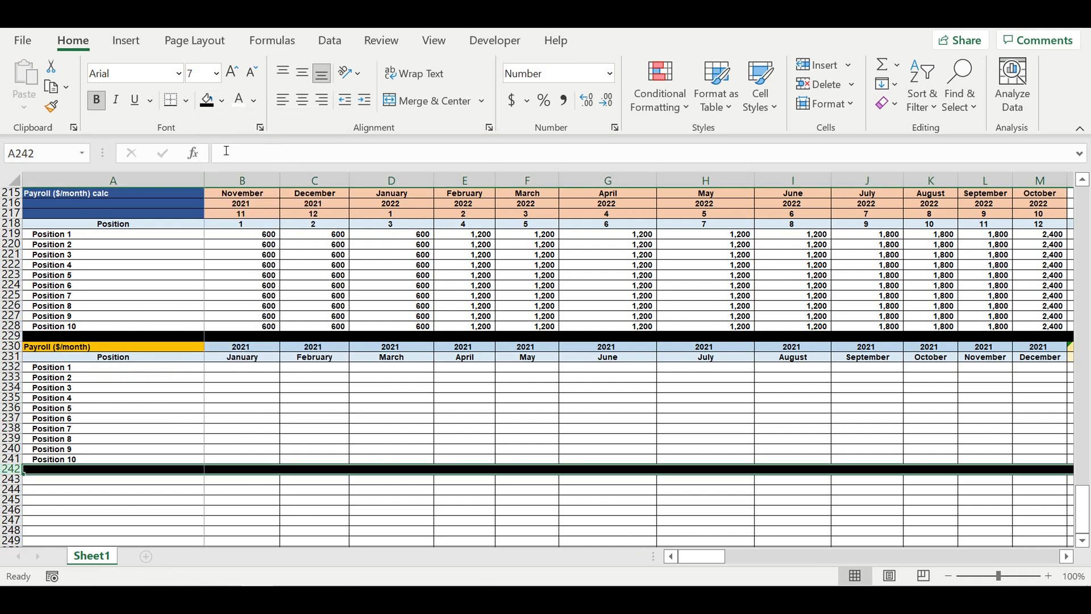
- In B232, start an IF formula returning 0 when the operating-activity flag B$126 equals 0
click(244, 418)
click(369, 429)
click(267, 397)
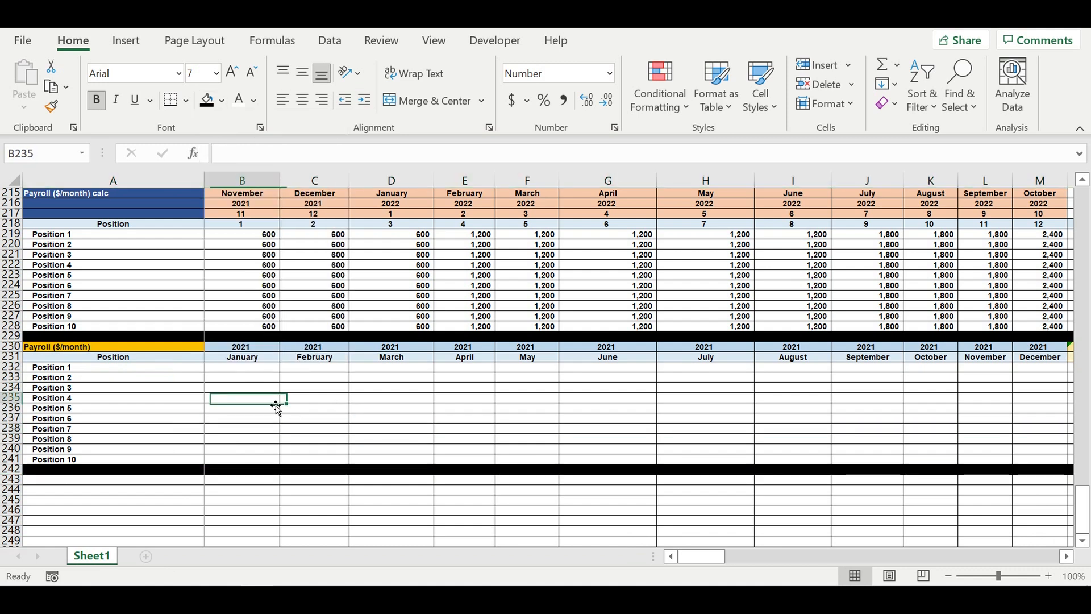
click(251, 379)
click(255, 370)
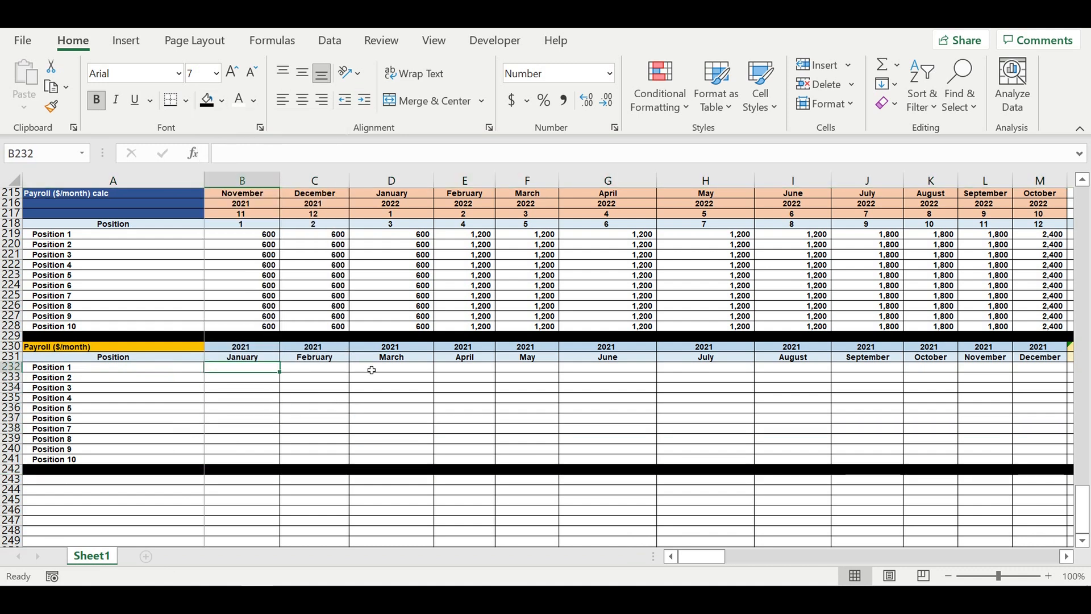
text(=)
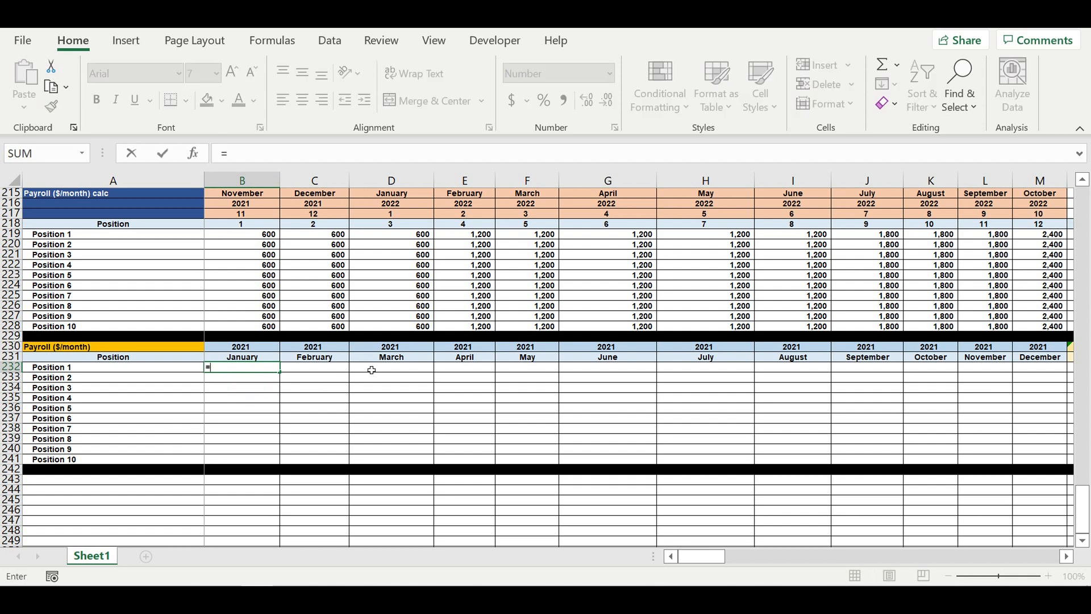
text(if)
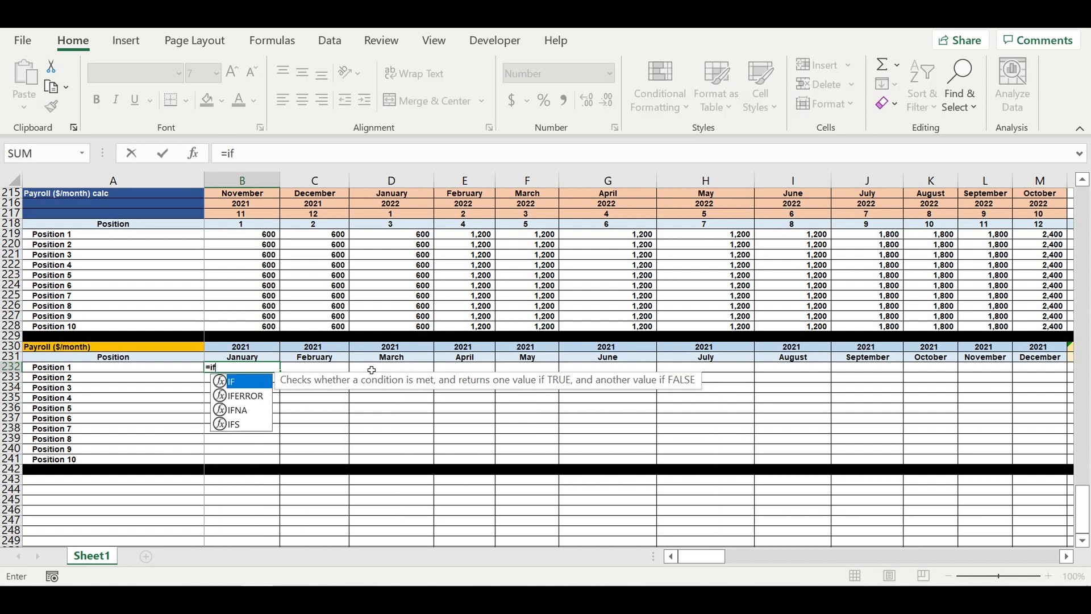
text(()
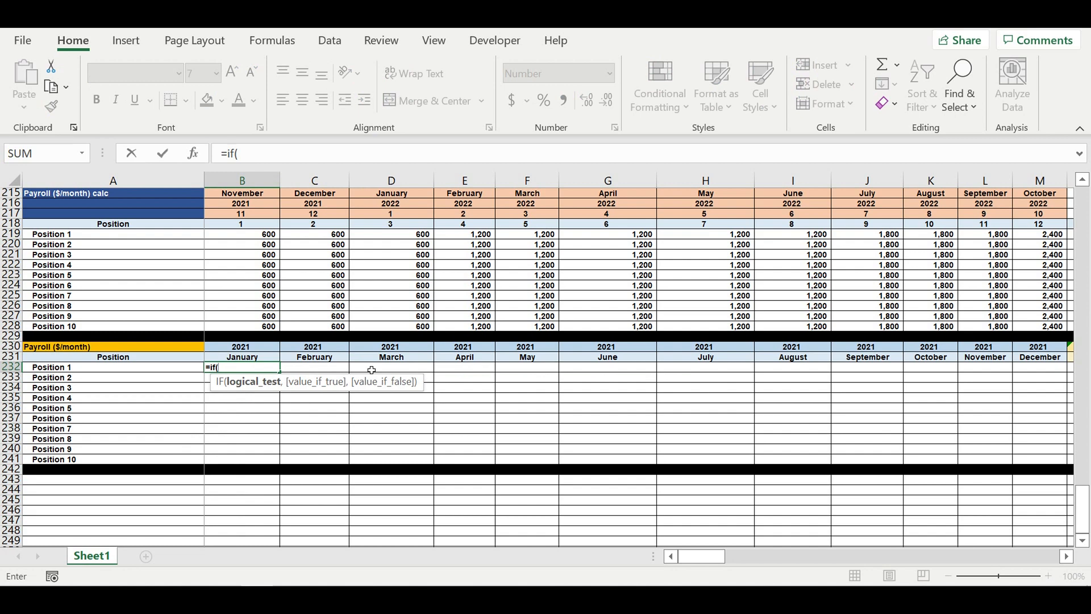
scroll(375, 364, up, 12)
scroll(380, 360, up, 13)
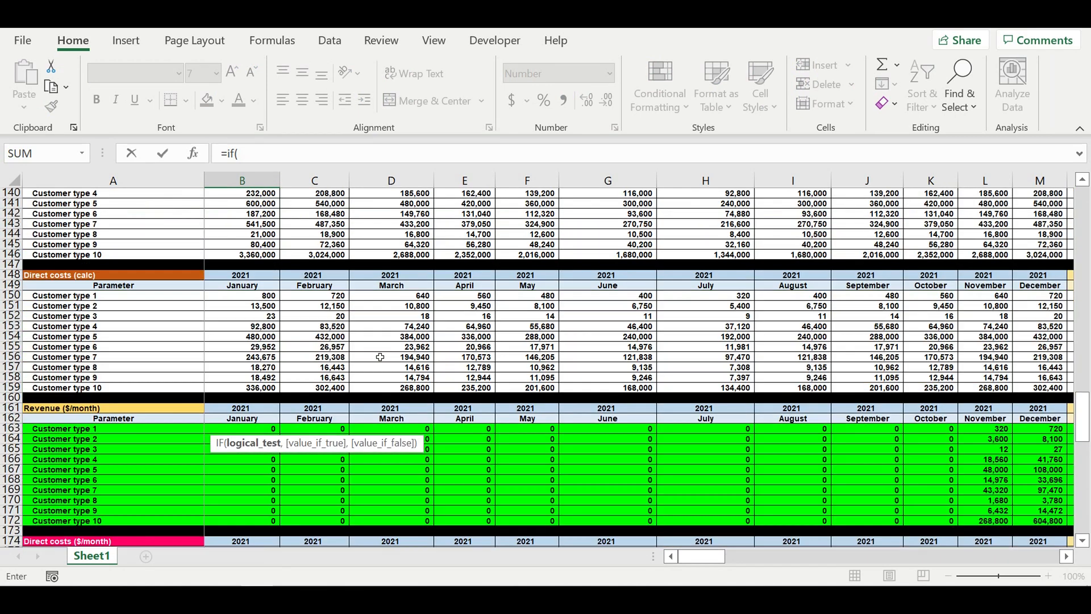
scroll(380, 356, up, 8)
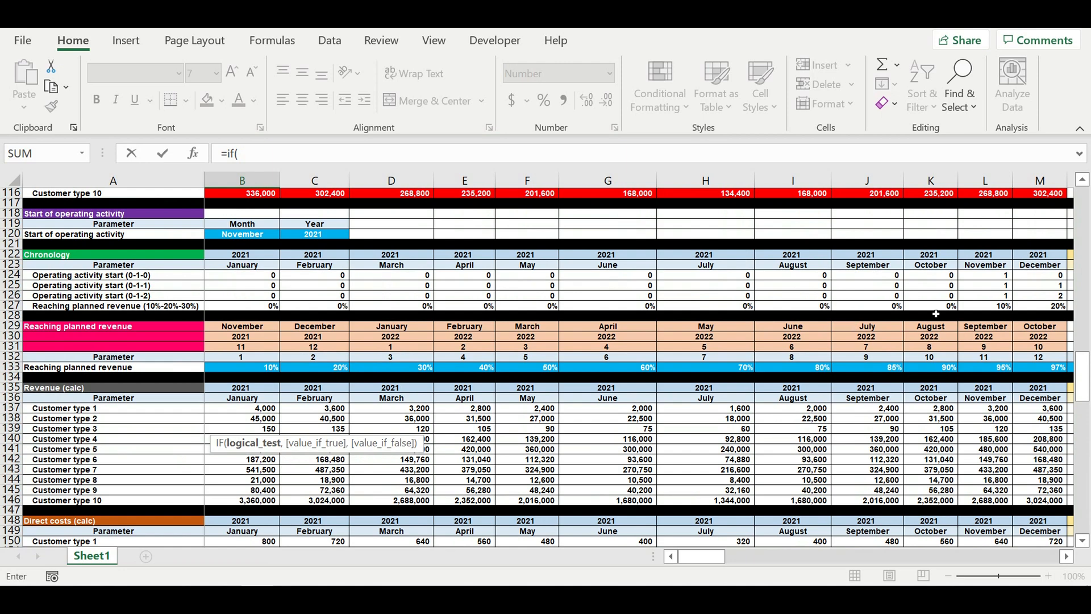
click(1065, 559)
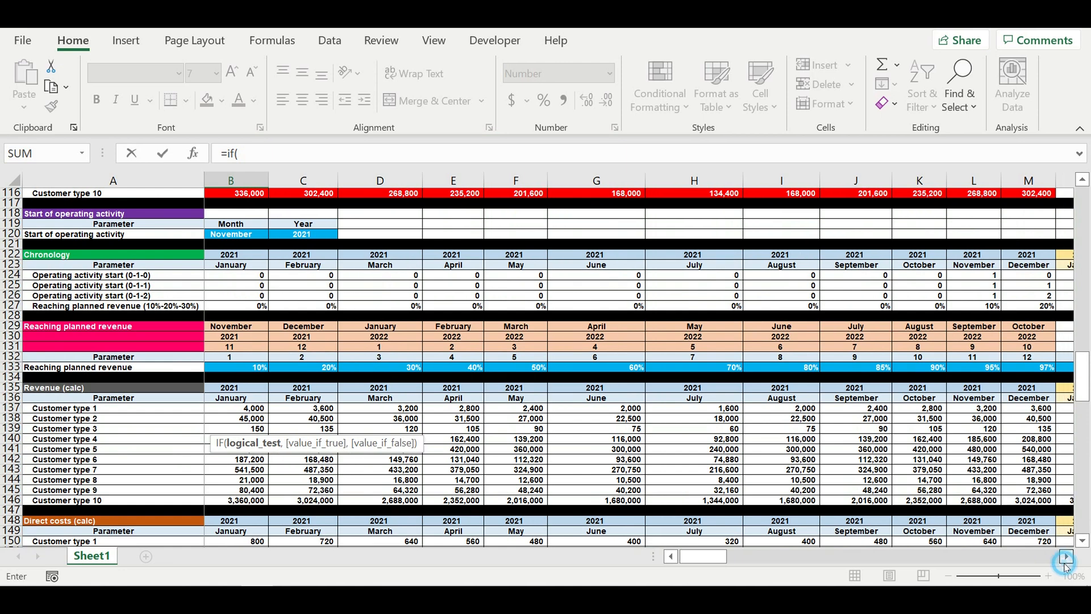
click(1066, 558)
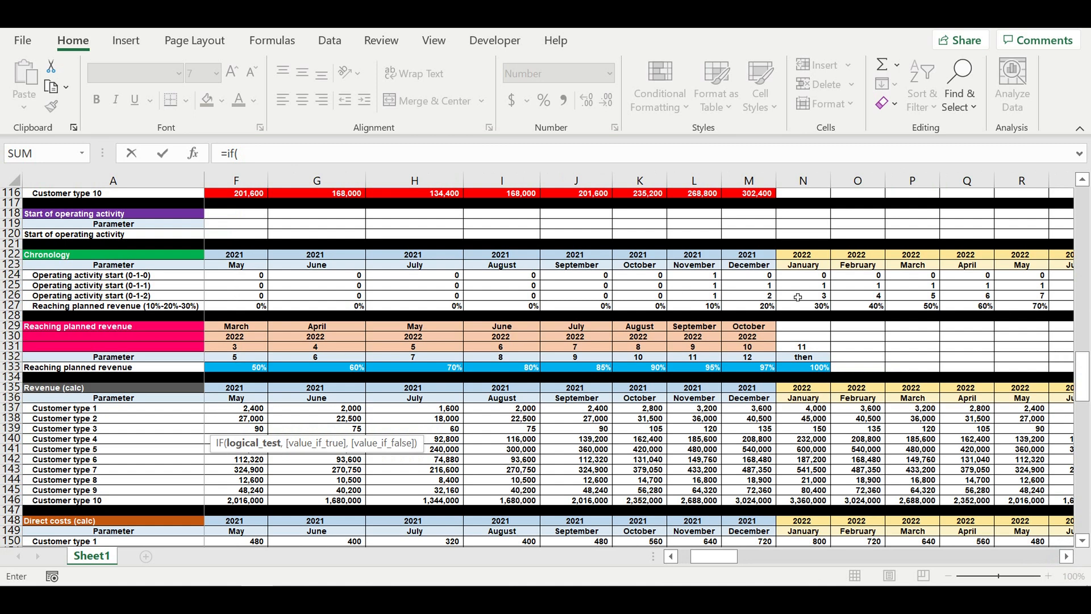
drag(715, 557, 642, 550)
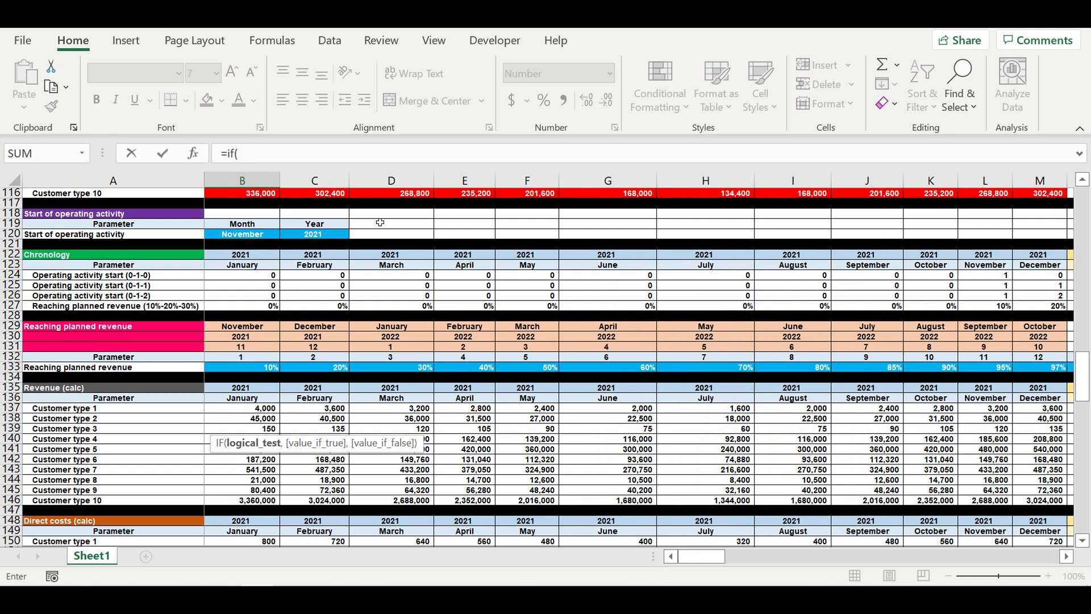
click(246, 297)
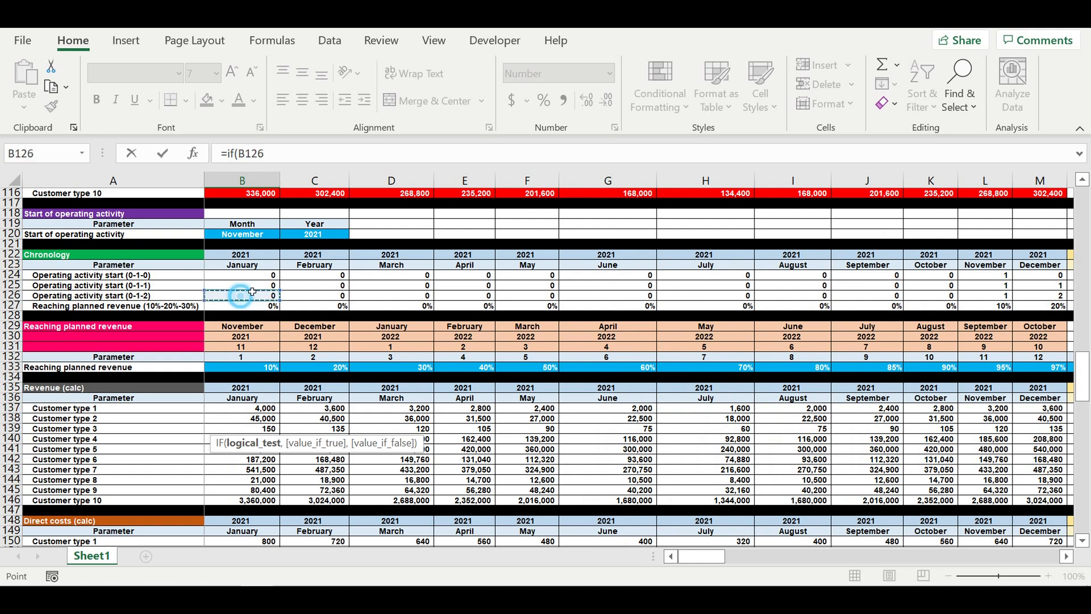
click(246, 154)
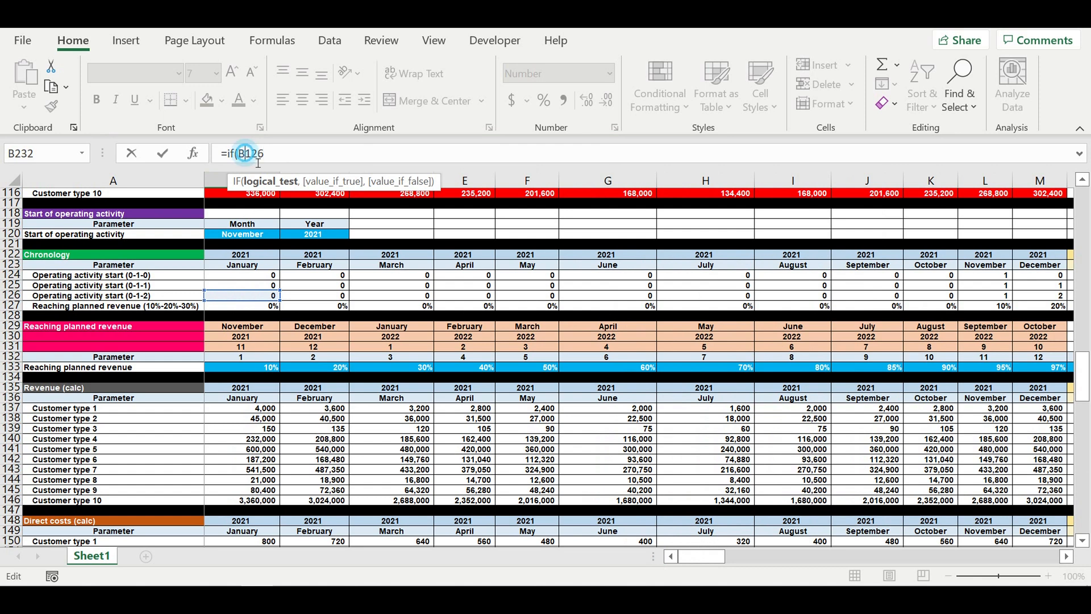
text($)
click(281, 154)
text(=0,0)
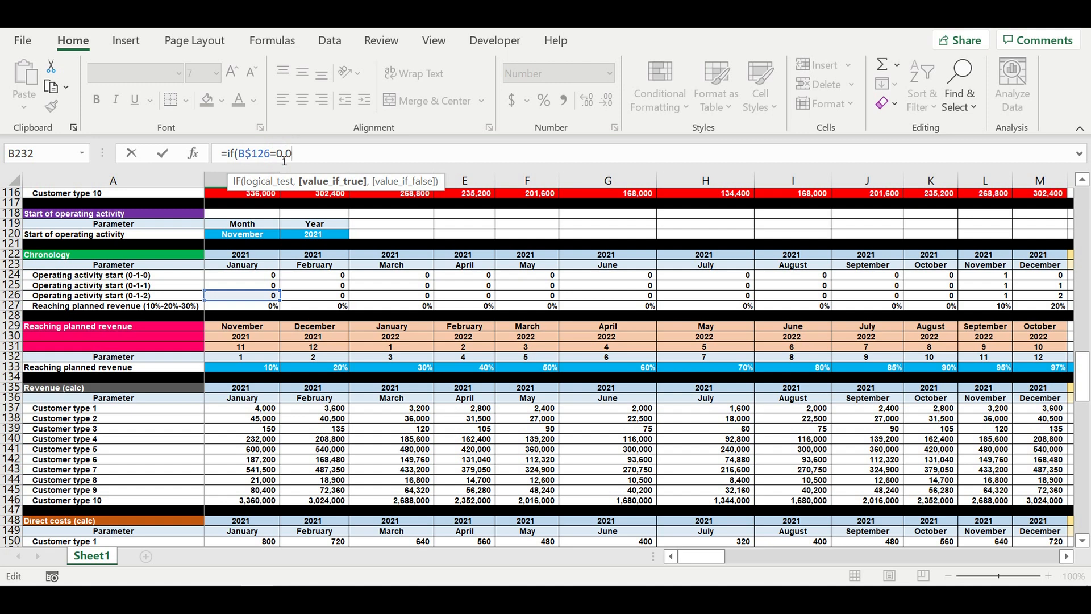
text(,)
- Append a nested IF testing whether B$126 equals 1
drag(311, 154, 228, 153)
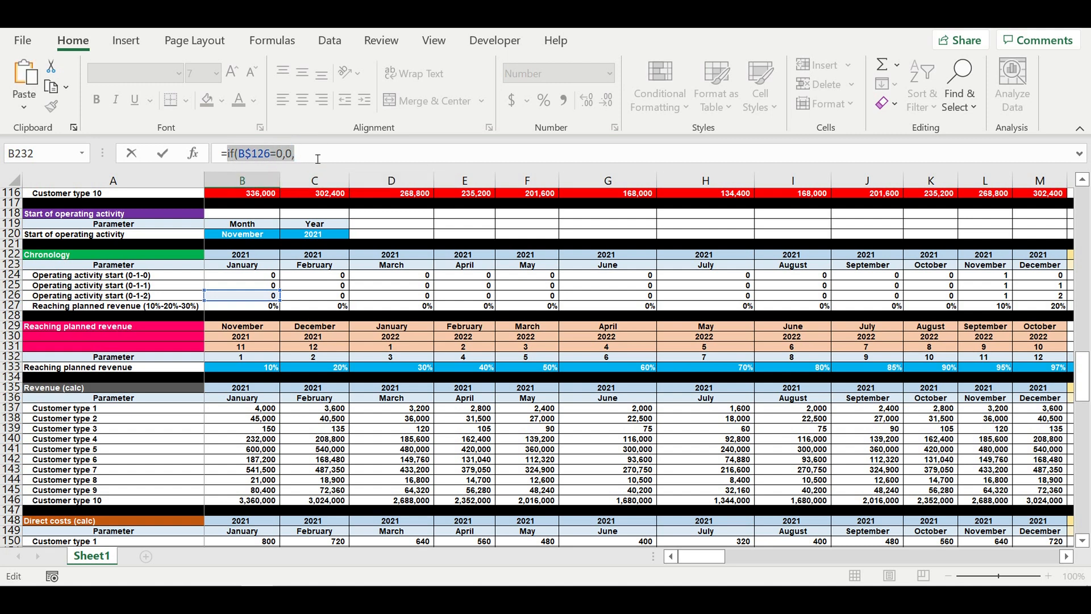
key(ctrl+c)
key(End)
key(ctrl+v)
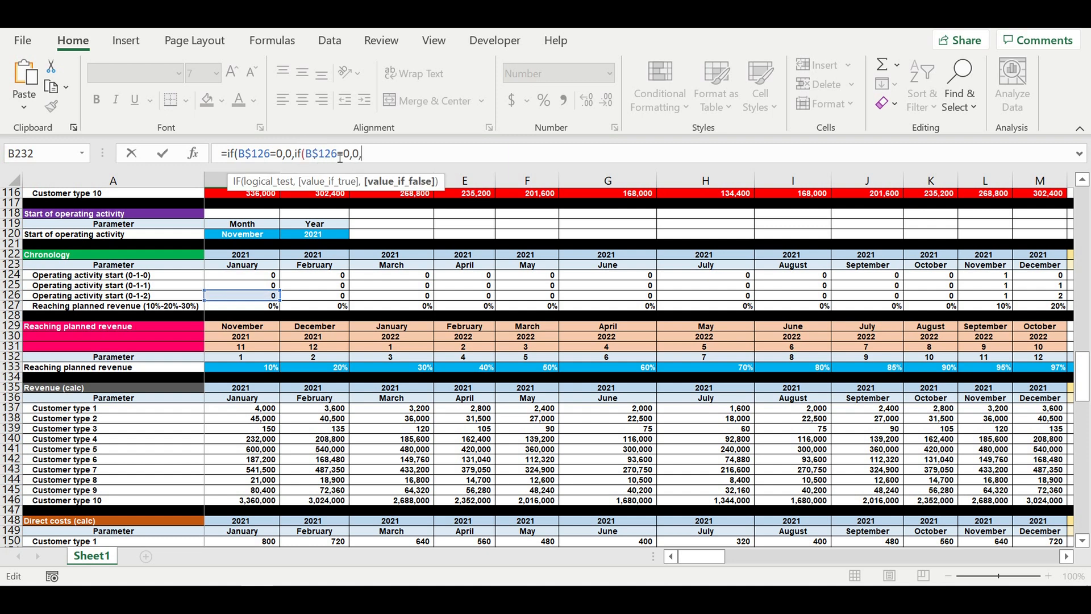
drag(350, 153, 344, 153)
text(1)
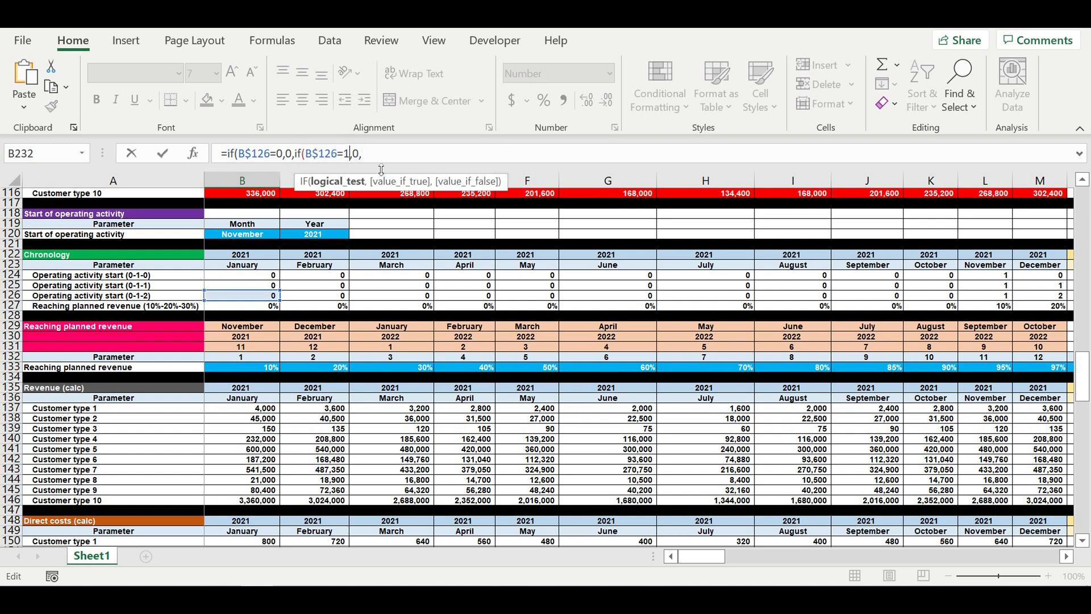
double_click(363, 154)
key(BackSpace)
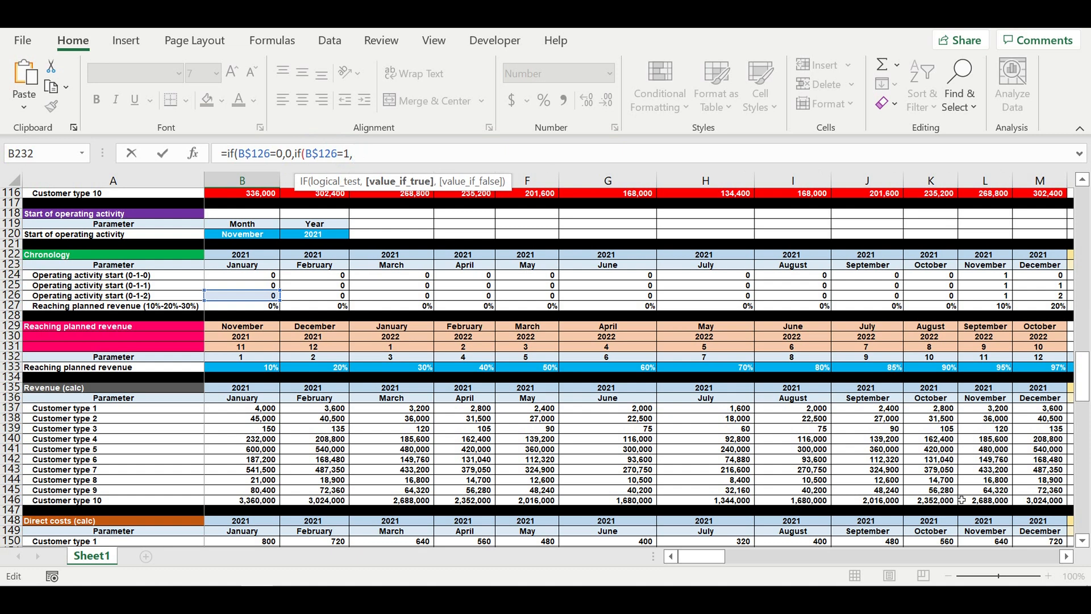
- Make the nested IF return the payroll calc value $B219 when true
click(1084, 544)
drag(1081, 375, 1087, 540)
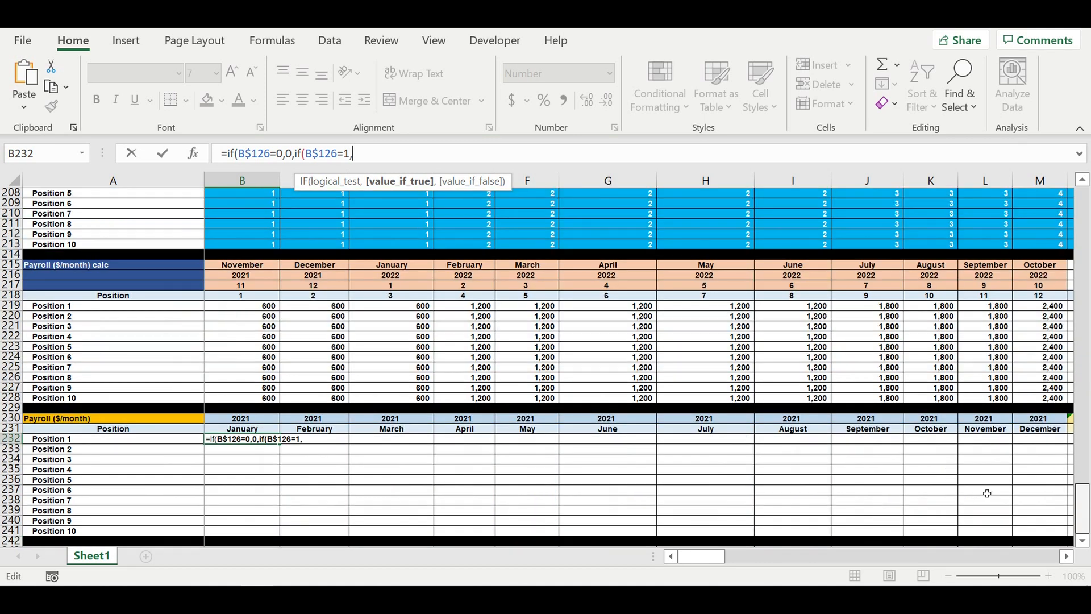
click(250, 307)
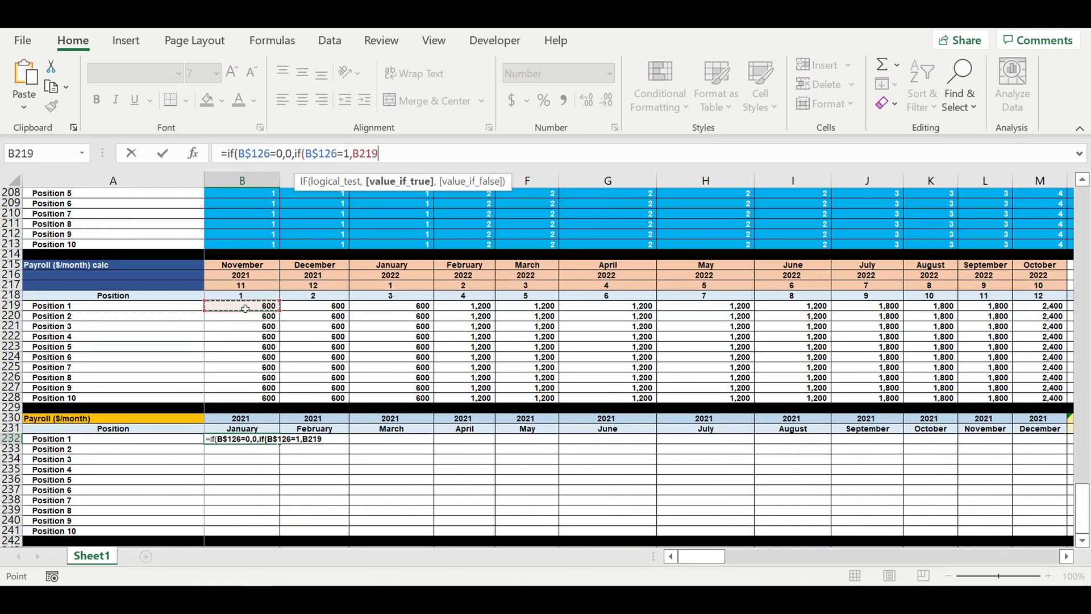
click(373, 154)
text($)
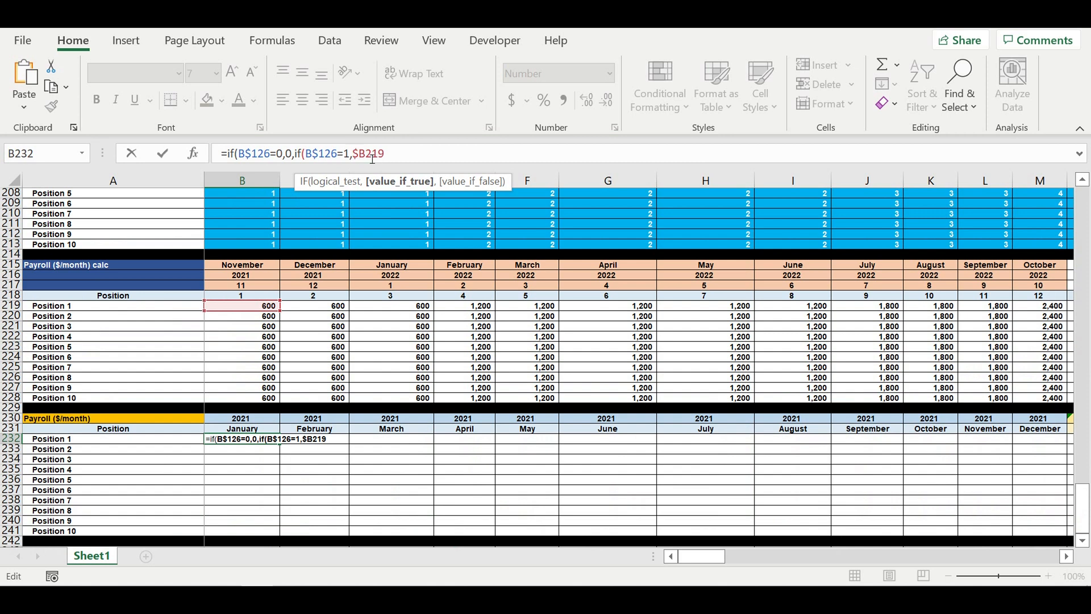
click(388, 161)
text(,)
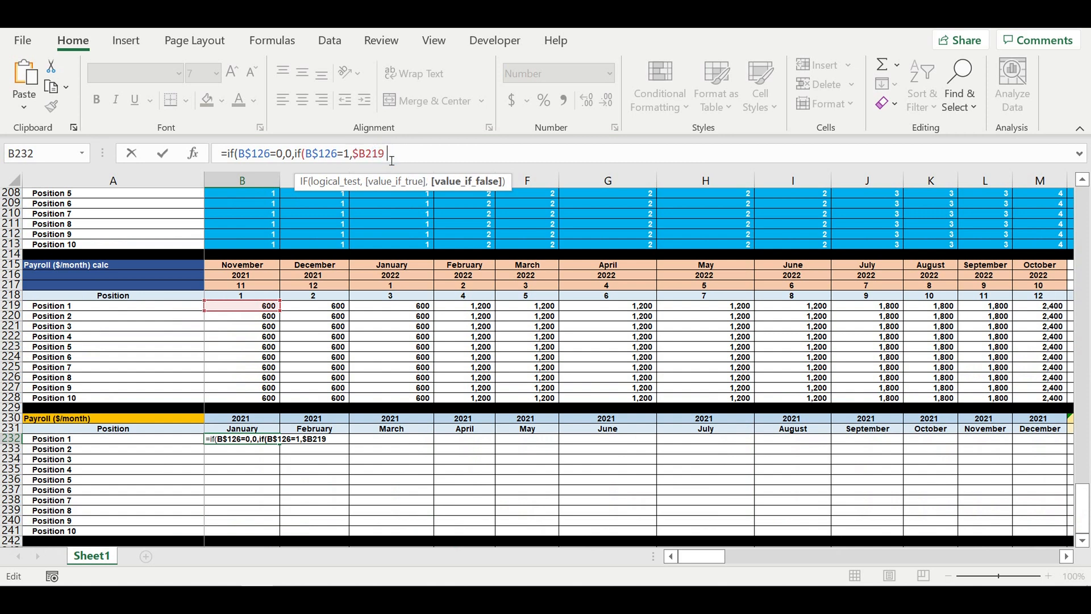
- Copy the nested IF segment testing B$126=1 returning $B219 and paste it ten more times at the formula's end
drag(521, 168, 514, 218)
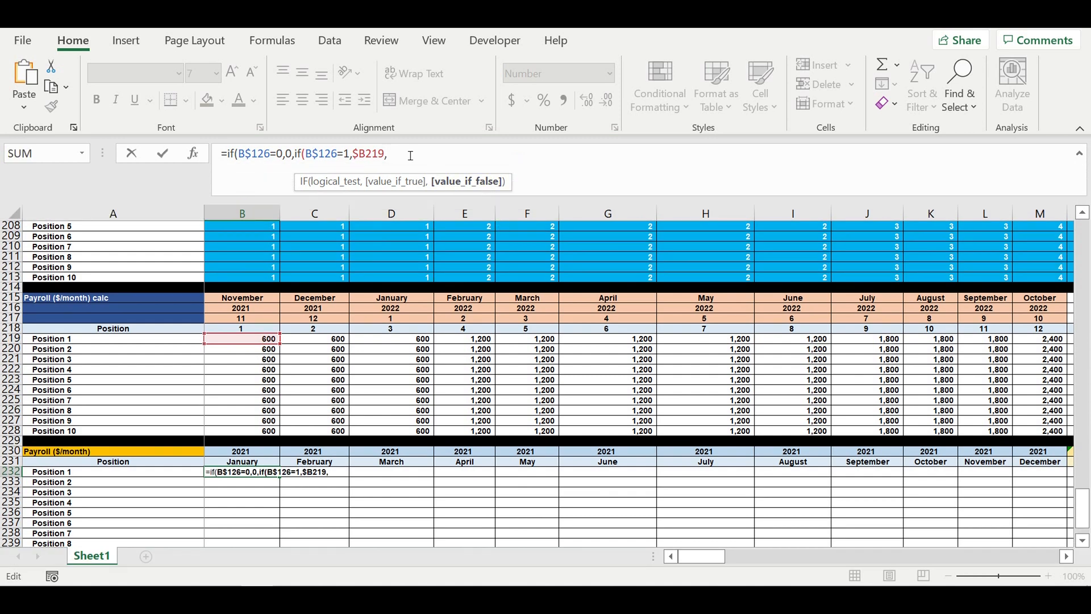
drag(408, 154, 295, 158)
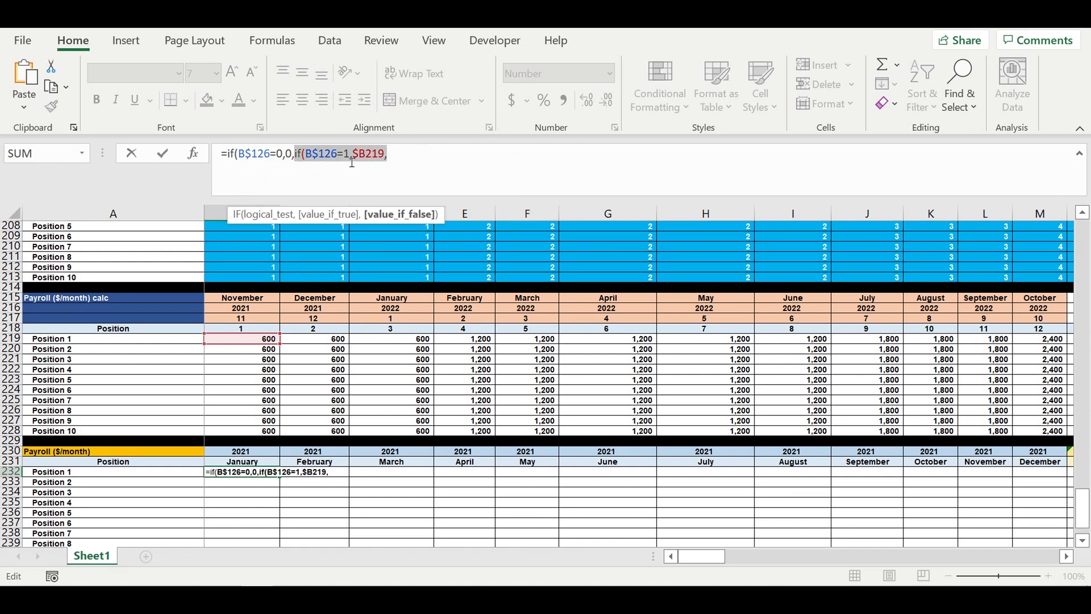
key(ctrl+c)
click(403, 152)
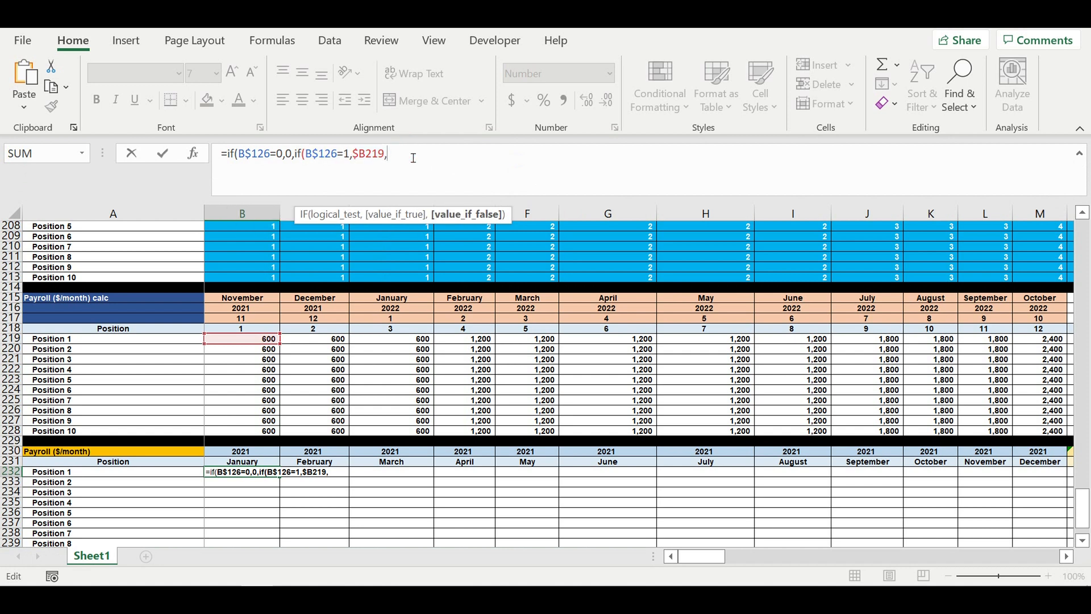
key(ctrl+v)
key(ctrl+v)
key(ctrl+v)
key(ctrl+v)
key(ctrl+v)
key(ctrl+v)
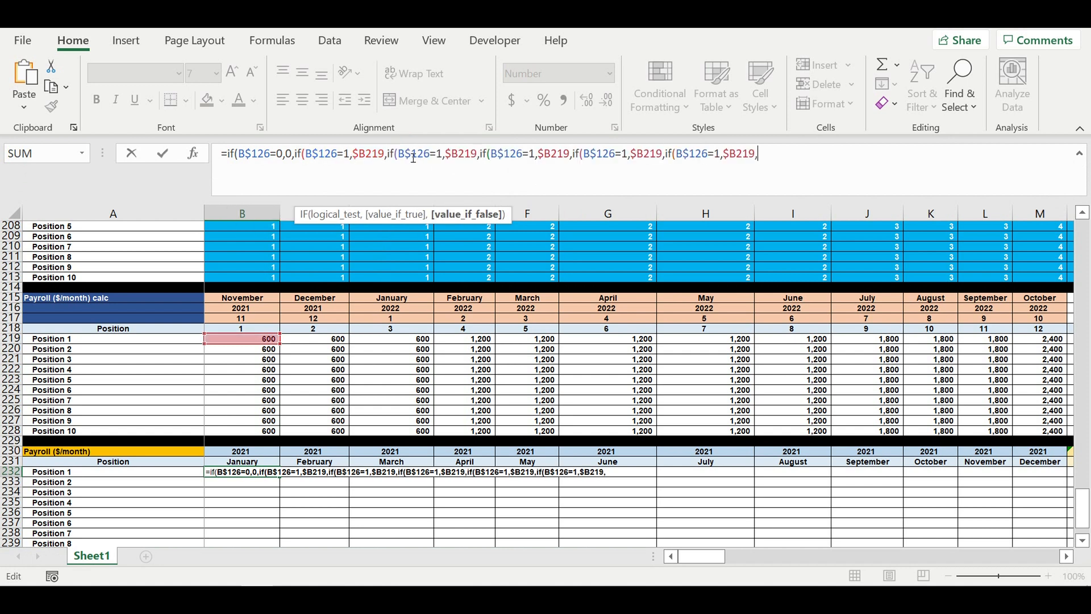
key(ctrl+v)
key(ctrl+v)
key(ctrl+v)
key(ctrl+v)
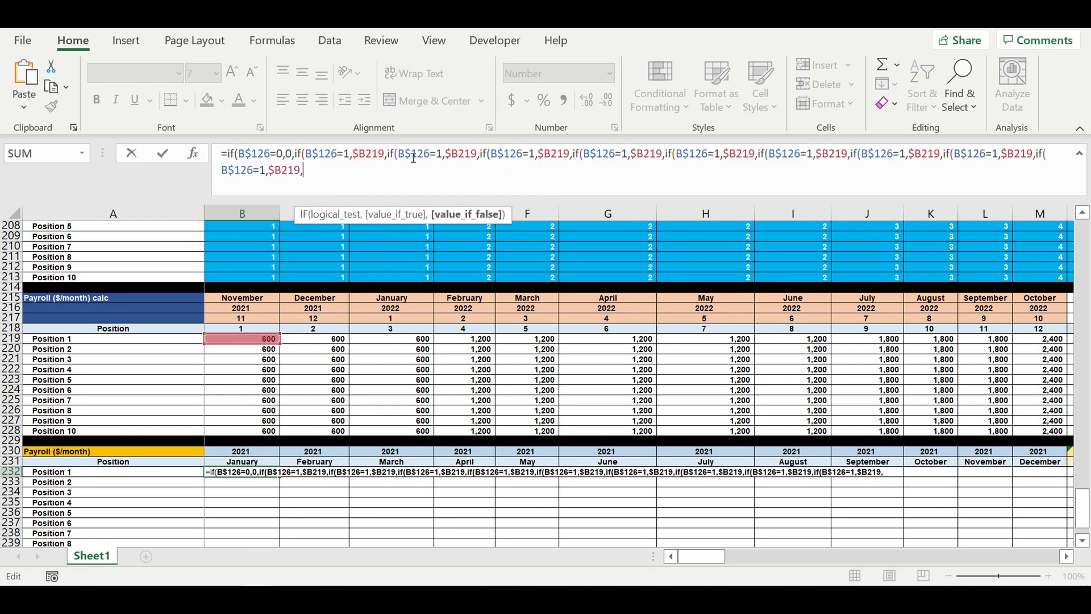
key(ctrl+v)
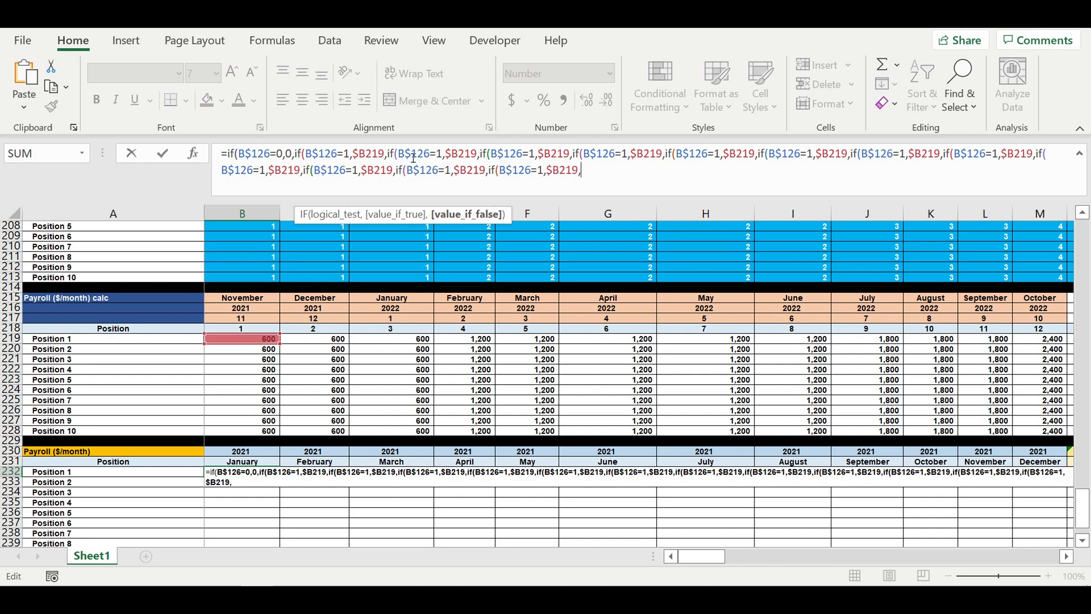
key(ctrl+v)
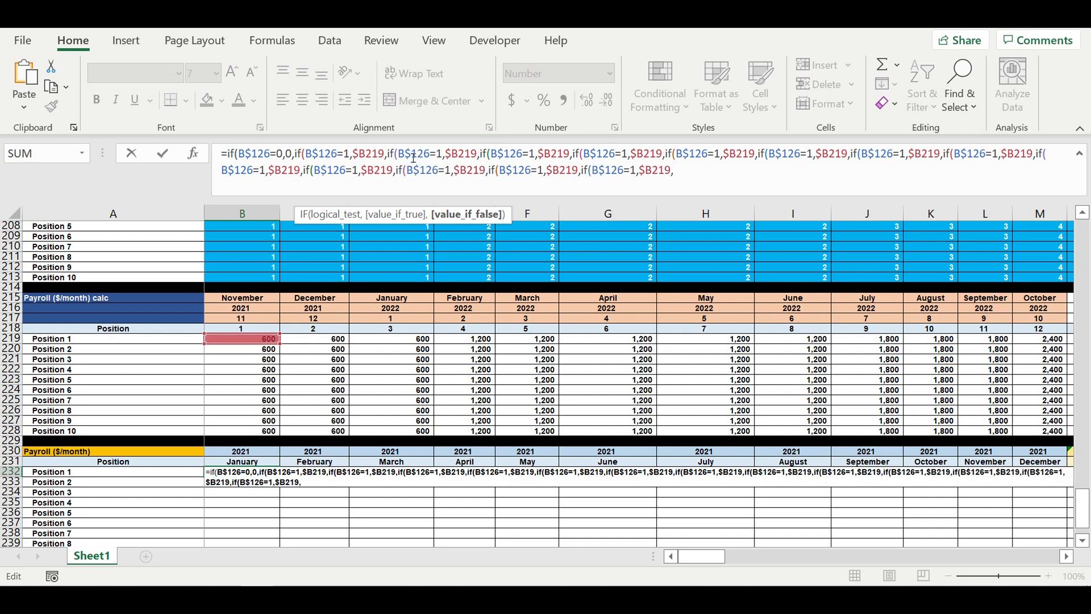
- Finish the B232 formula with 0 as the final false value, close all parentheses, and enter it
text(0)
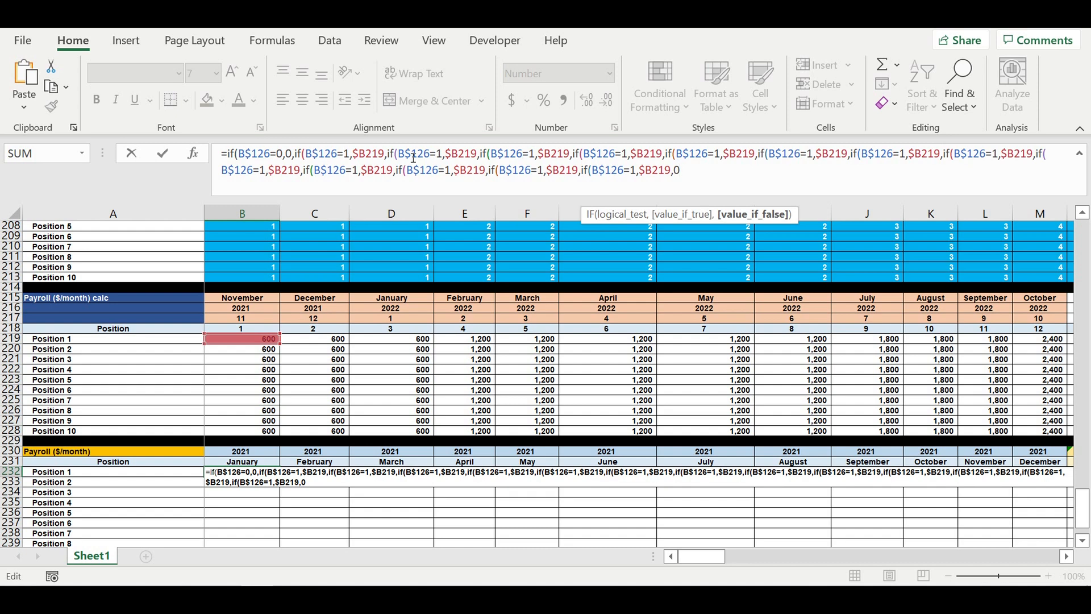
text()))
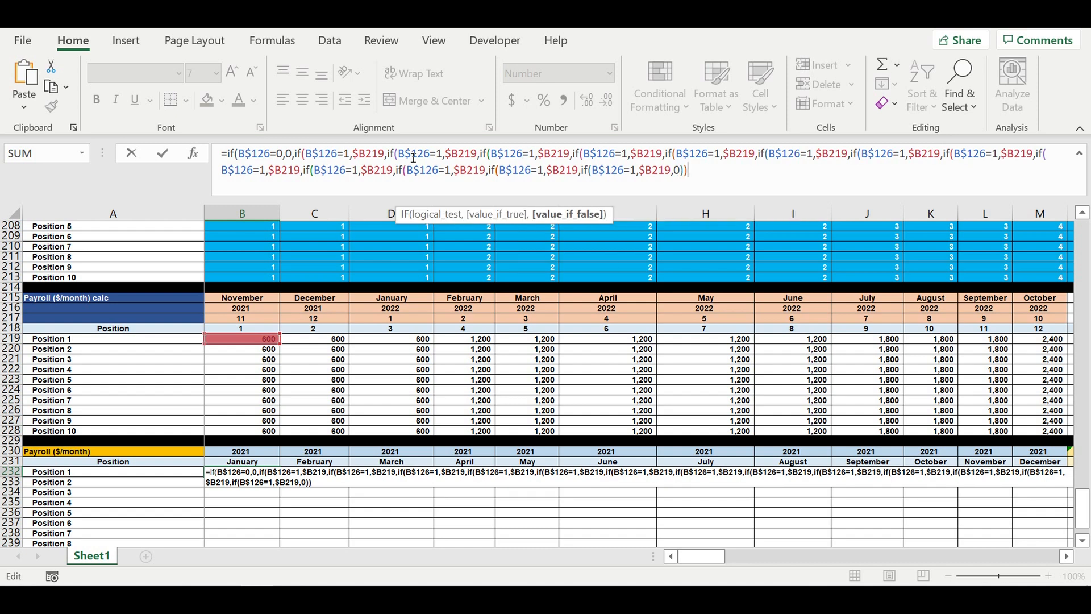
text()))
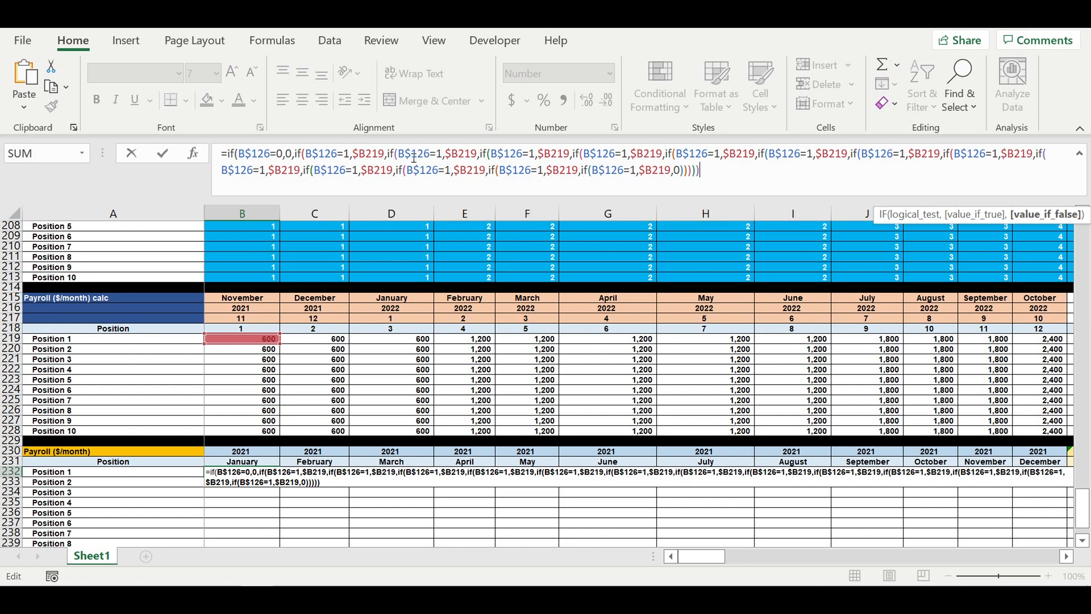
text())))
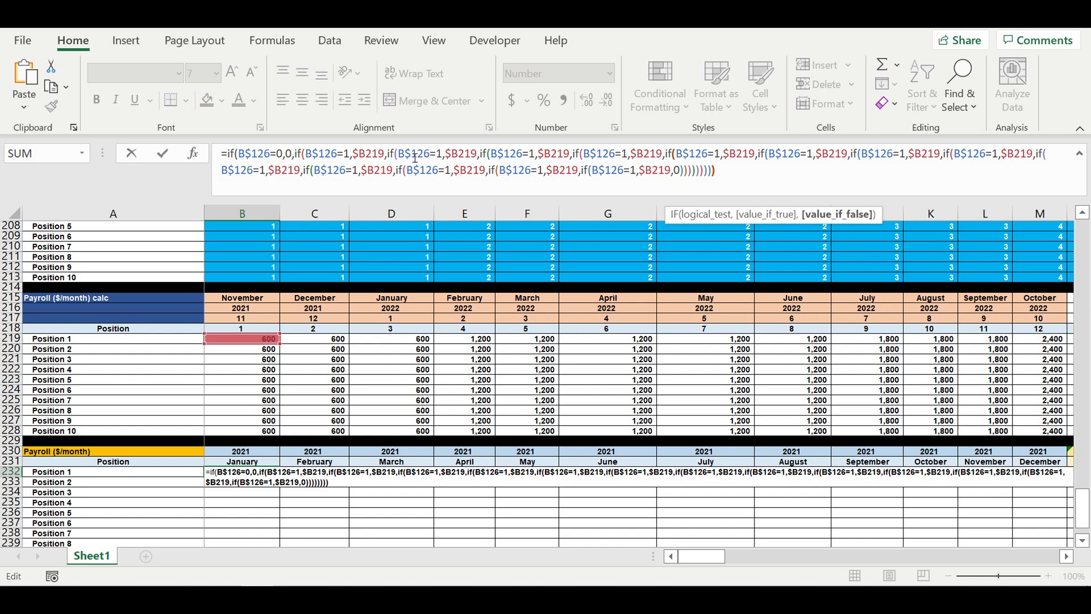
text())))
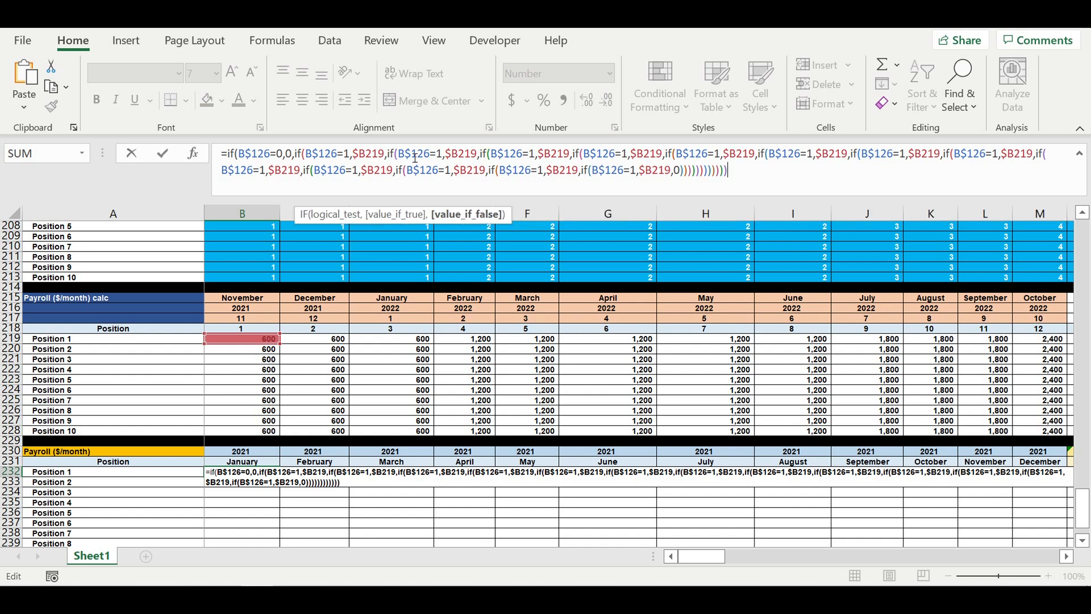
text()))
key(Return)
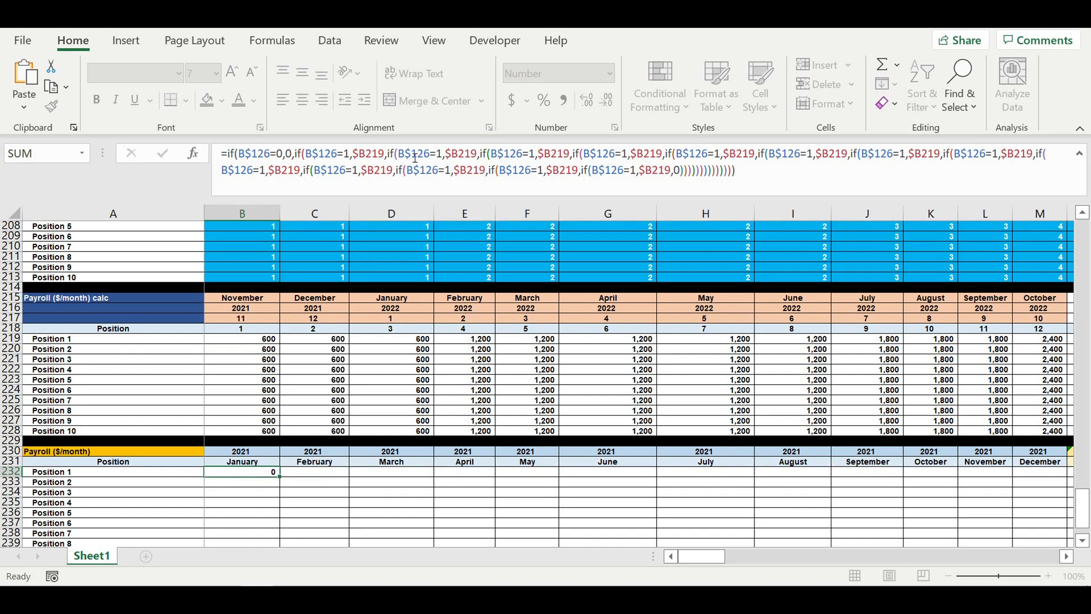
- Edit the B232 formula so the nested IF tests compare B$126 with 2 through 8 in turn
click(259, 473)
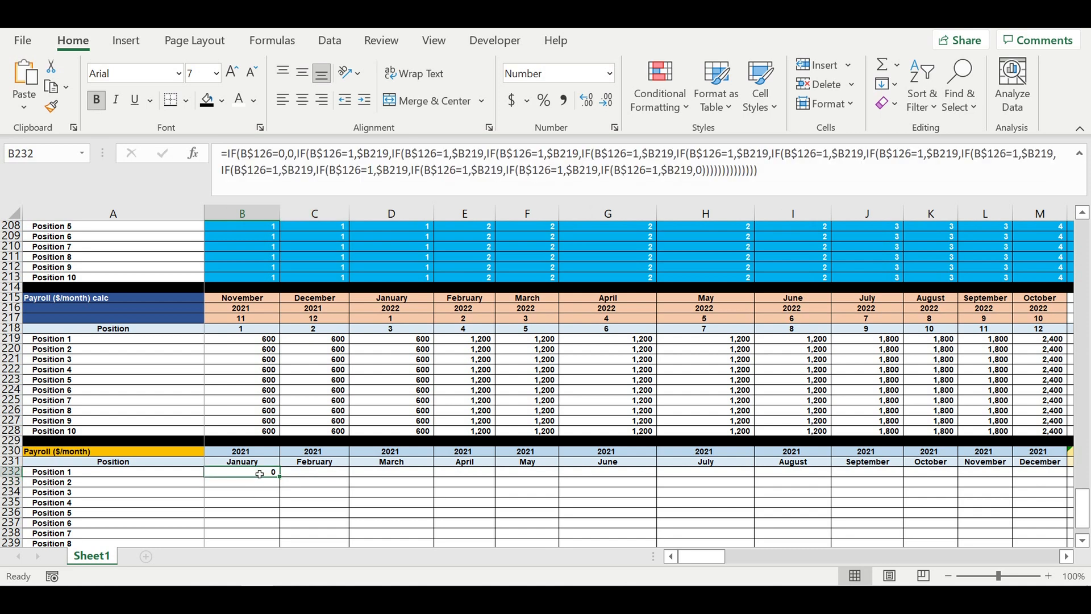
click(250, 169)
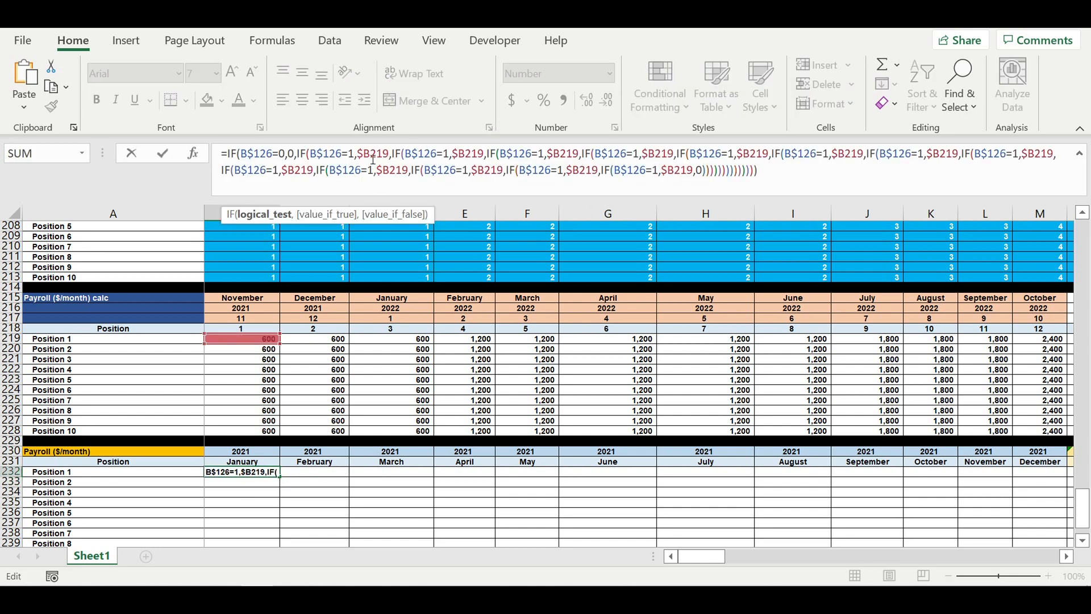
double_click(446, 154)
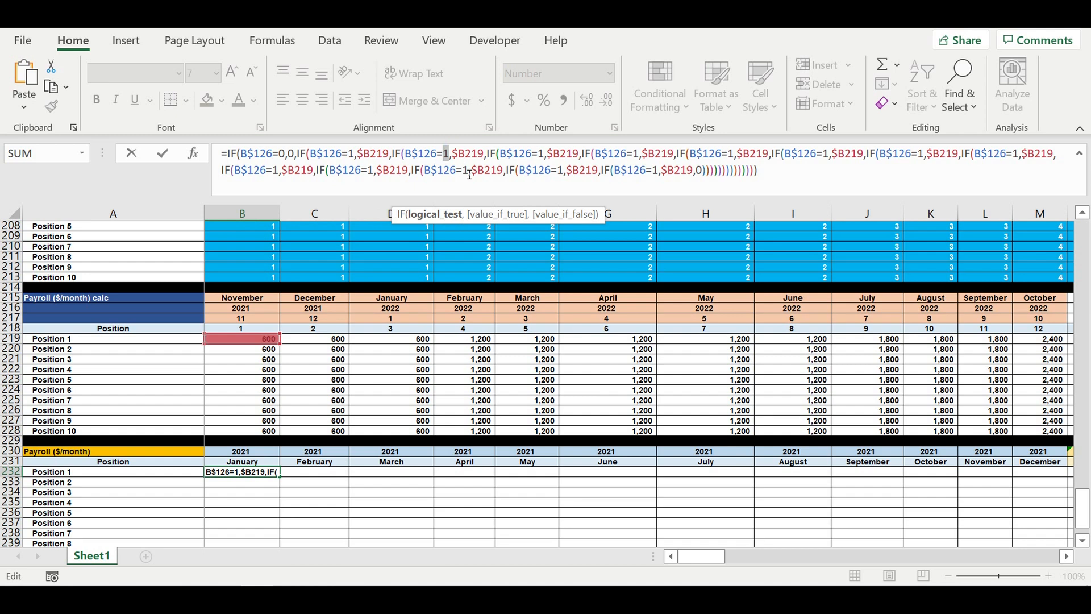
text(2)
double_click(542, 154)
text(3)
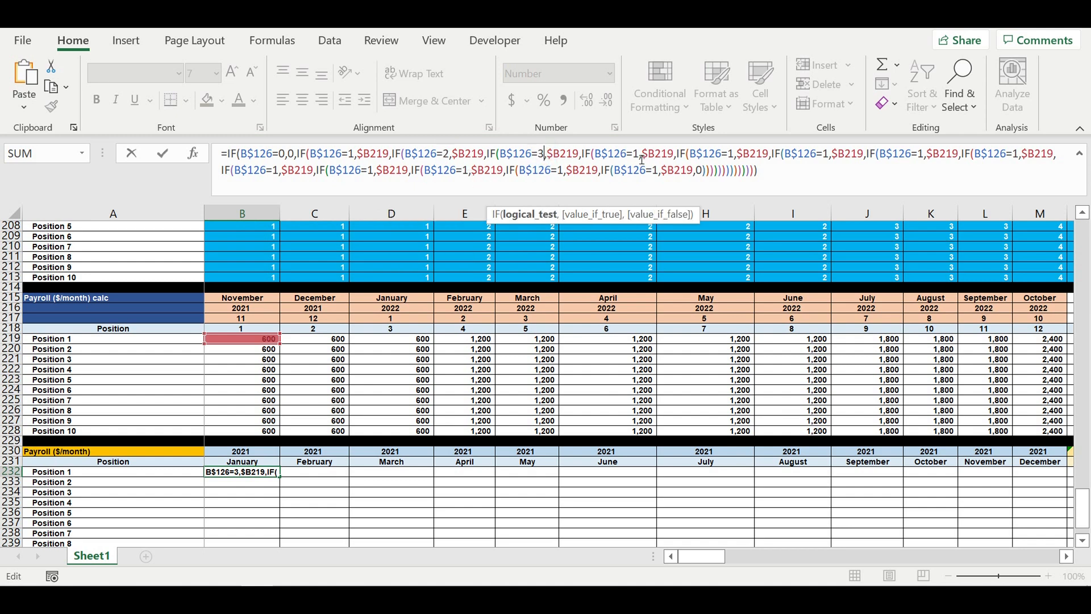
double_click(639, 155)
text(4)
double_click(737, 155)
text(5)
double_click(825, 154)
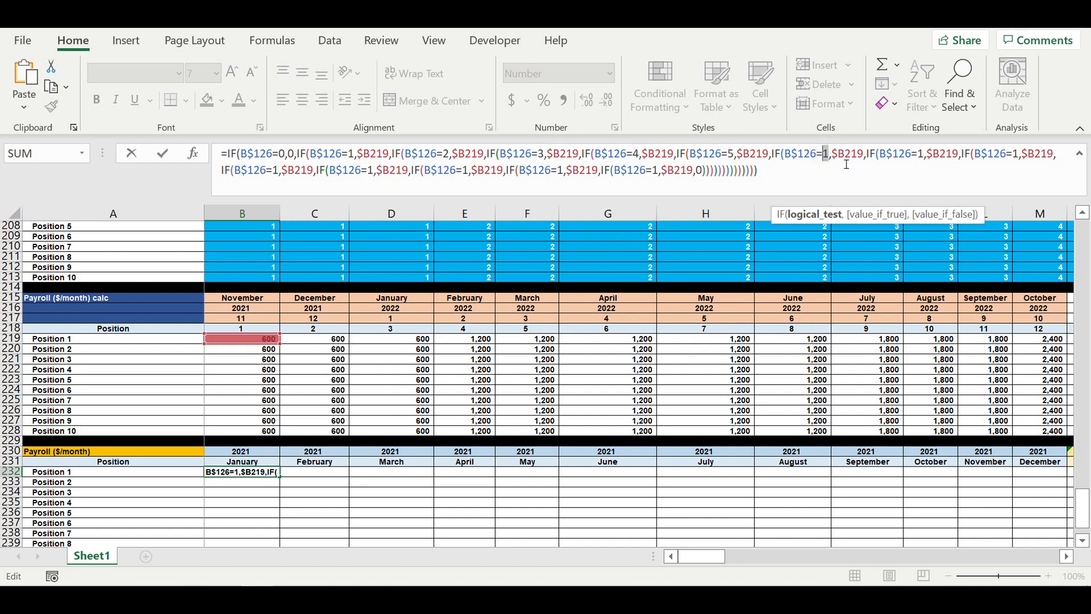
text(6)
double_click(928, 158)
text(7)
double_click(1015, 155)
text(8)
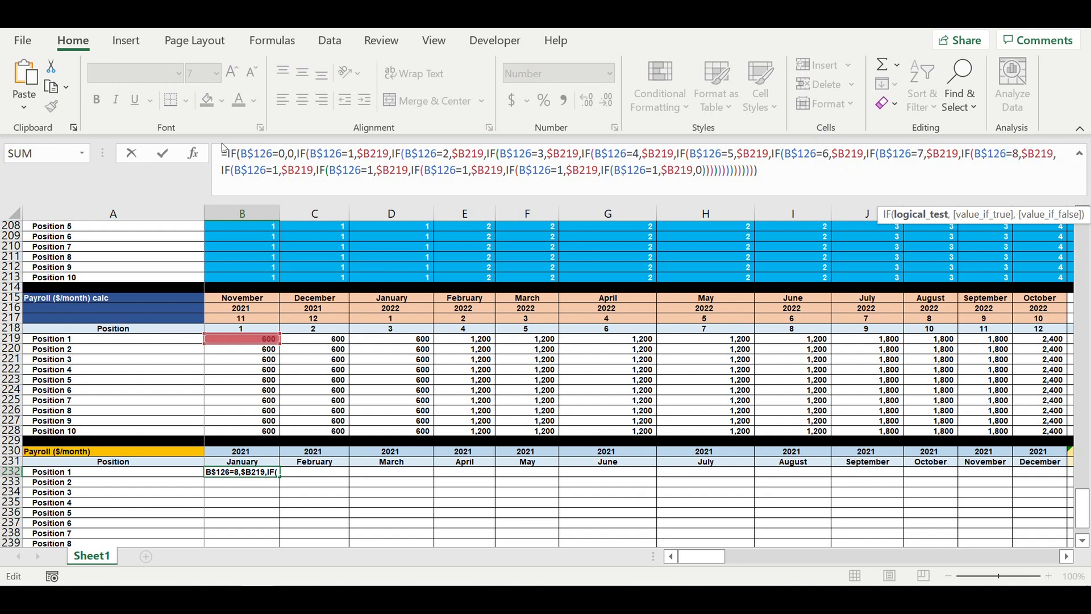
- Change the following nested IF tests to compare B$126 with 9, 10, 11 and 12
double_click(276, 171)
text(9)
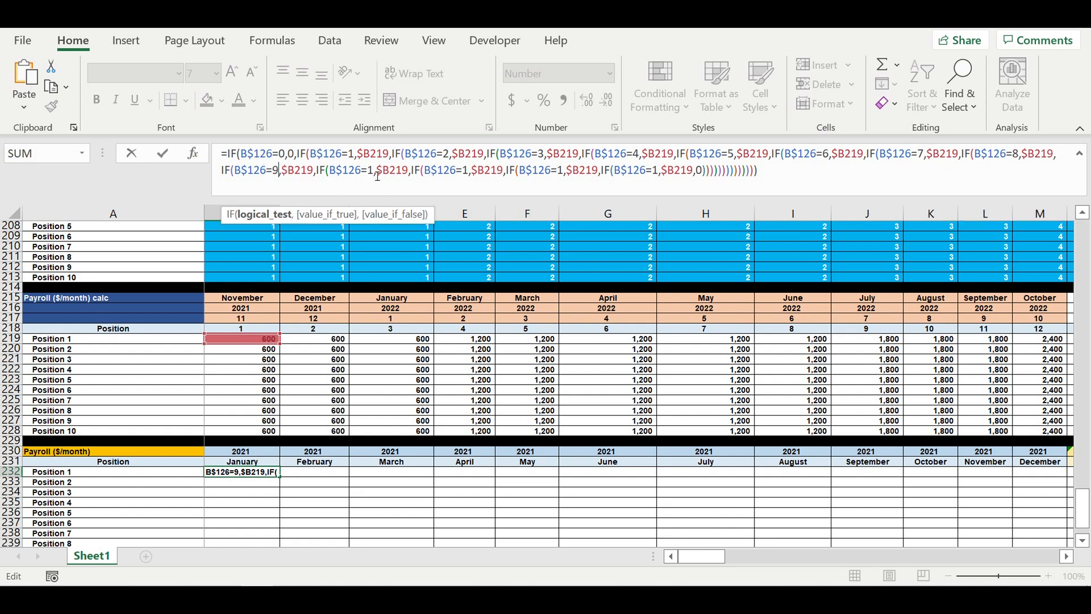
click(373, 171)
text(0)
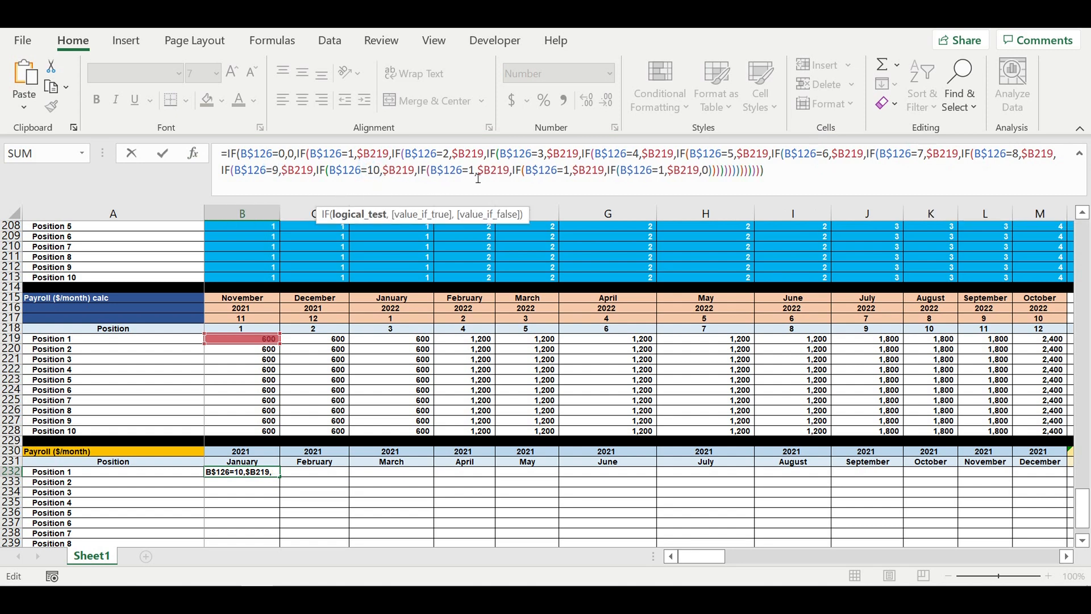
click(477, 171)
text(1)
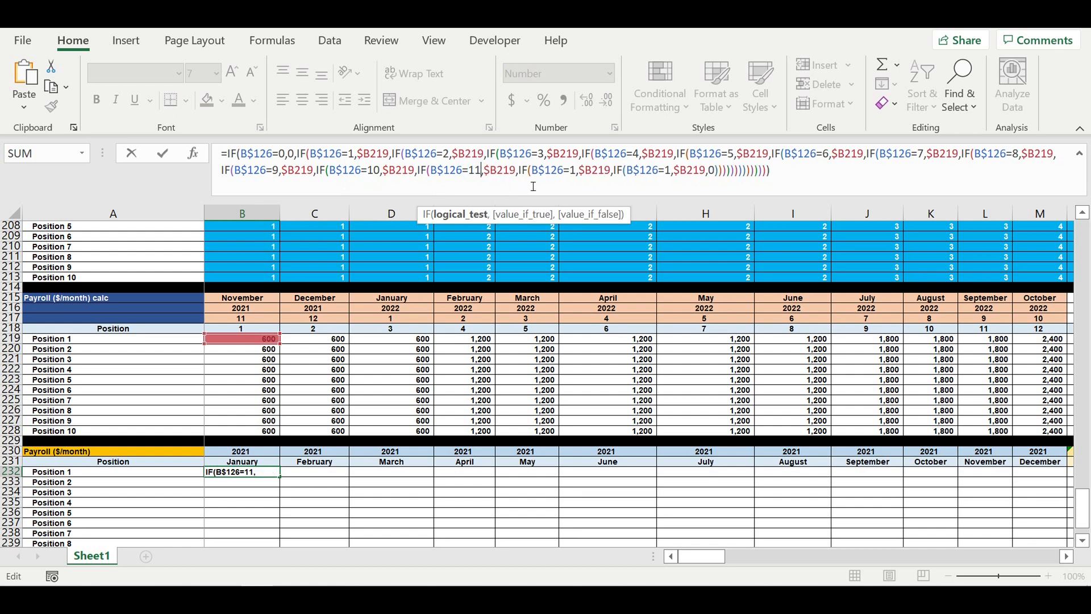
click(581, 171)
text(2)
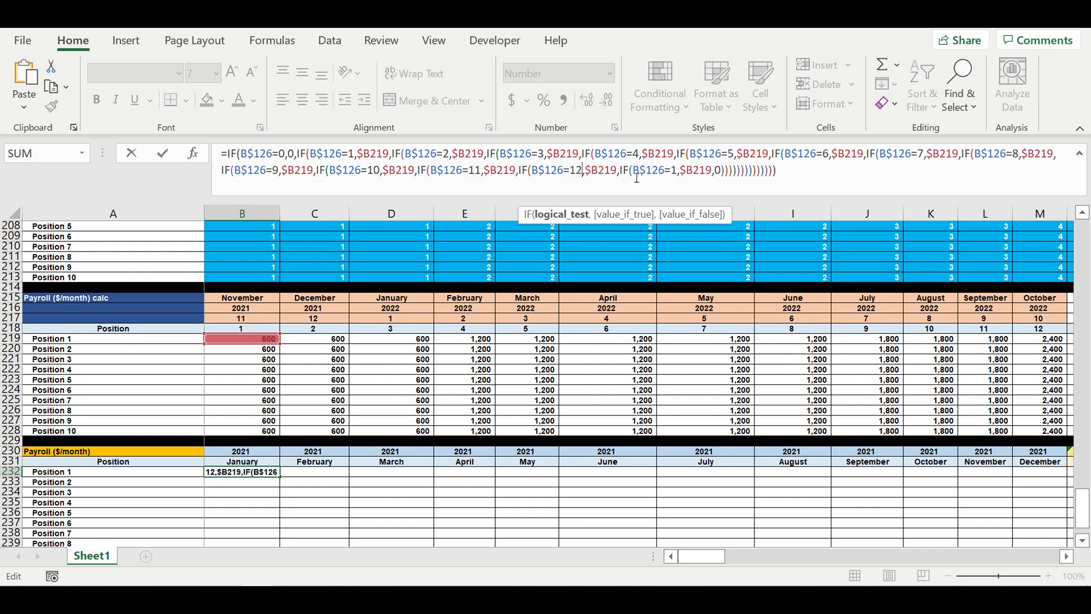
- Change the last nested IF test to check whether B$126 is greater than 12
drag(671, 170, 667, 169)
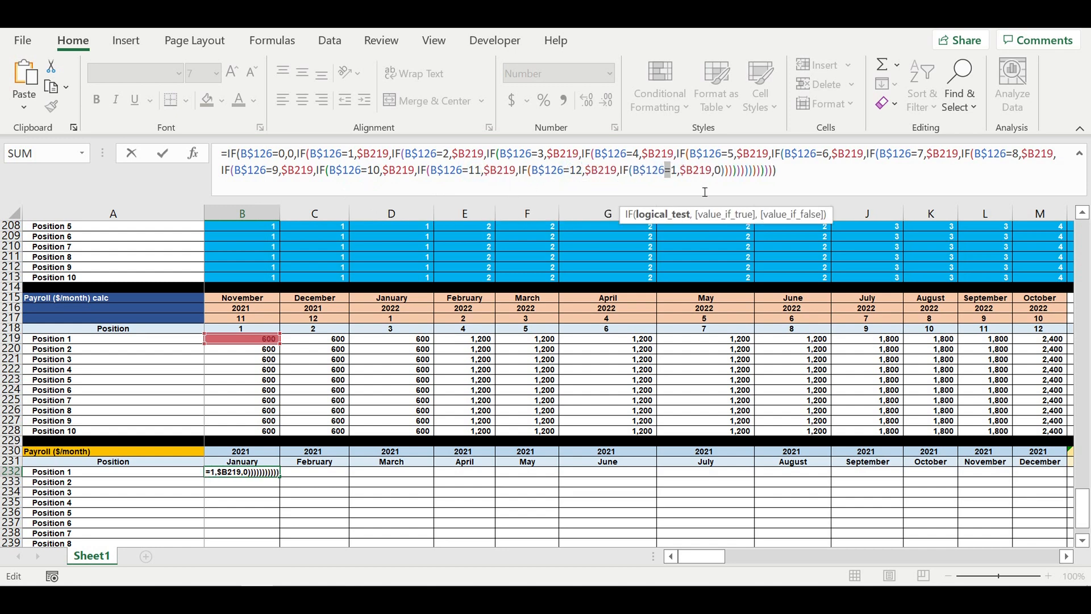
text(>)
click(677, 167)
text(2)
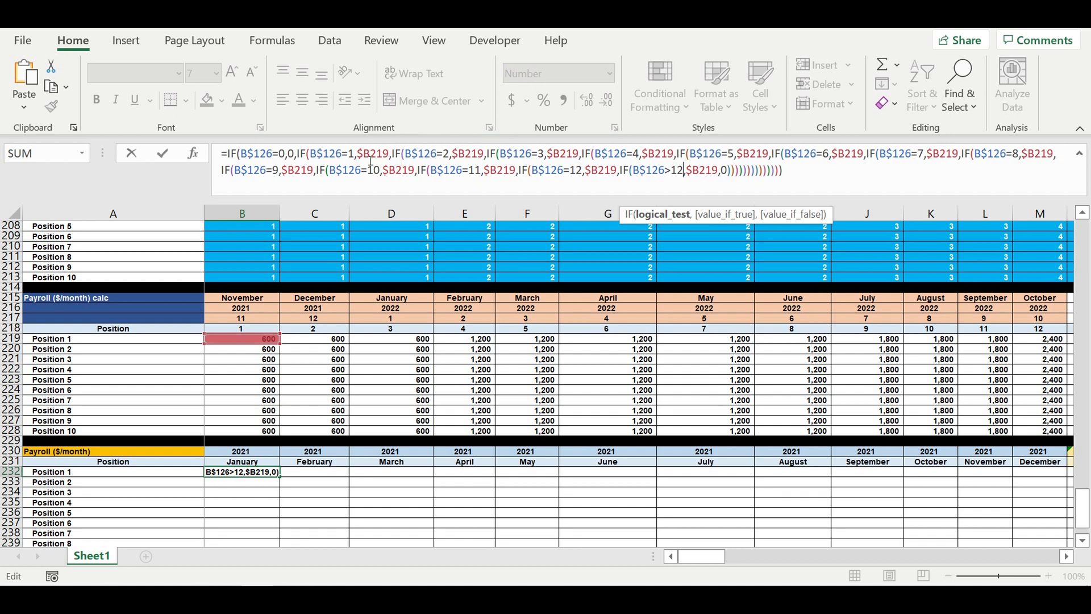
- Change the returned references for months 2 through 5 to $C219, $D219, $E219 and $F219
click(466, 154)
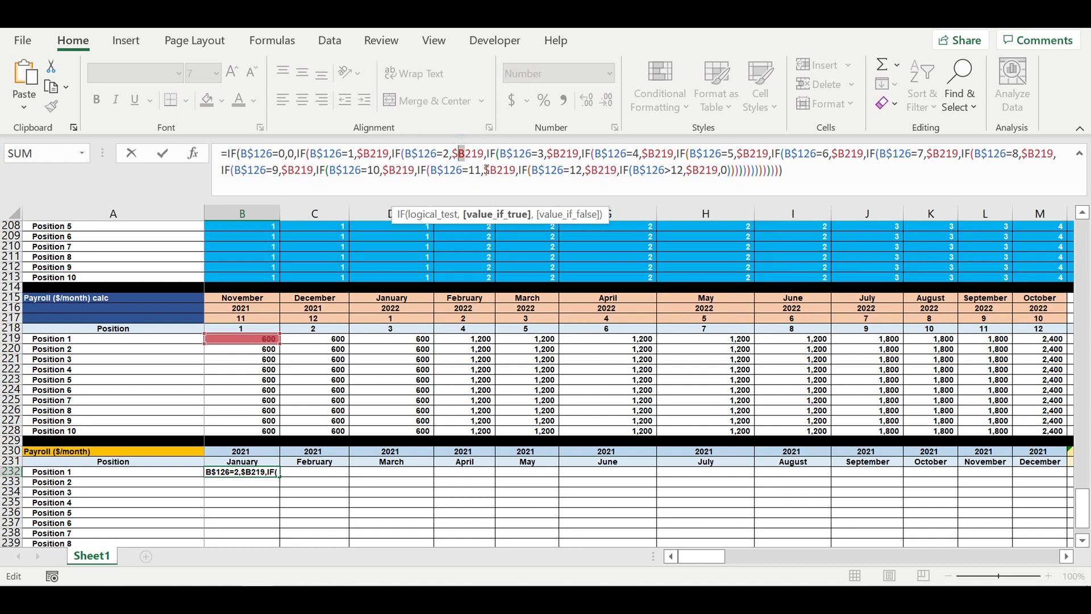
text(c)
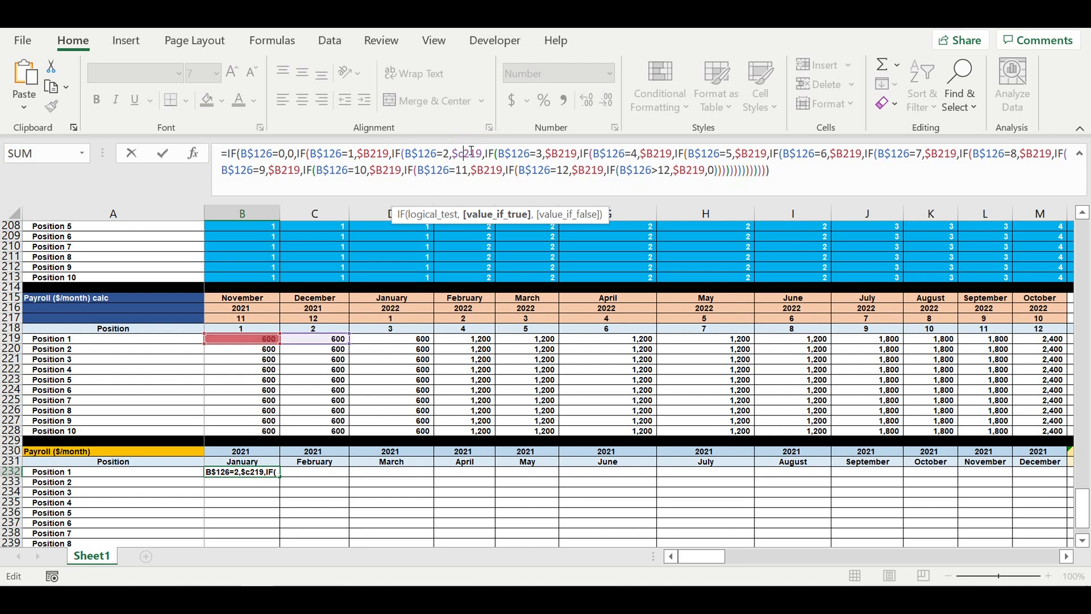
drag(566, 151, 550, 153)
text(d)
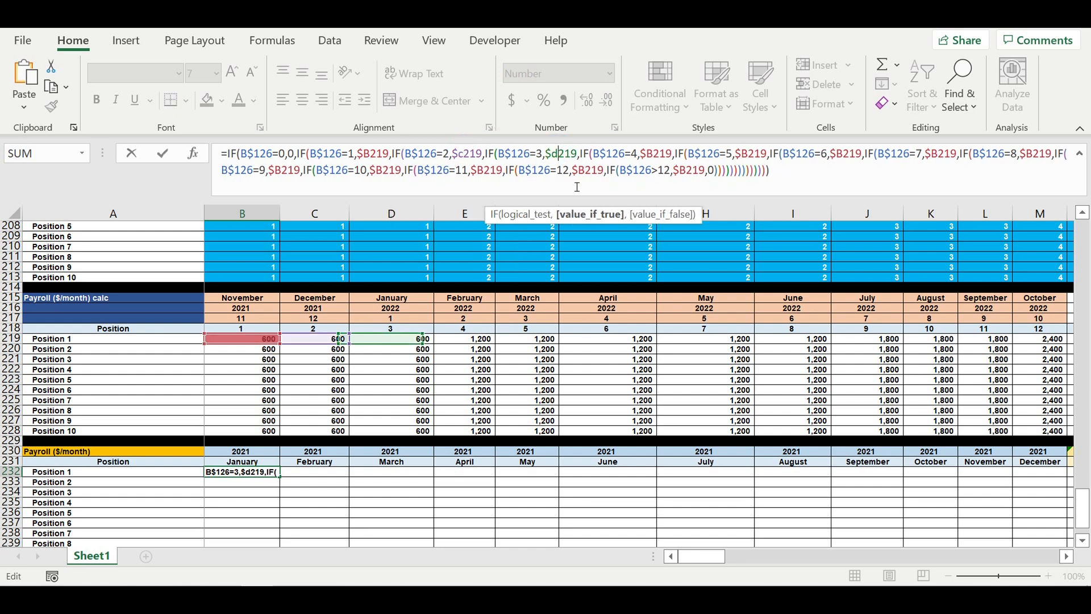
drag(661, 157, 650, 158)
text(e)
drag(755, 157, 741, 158)
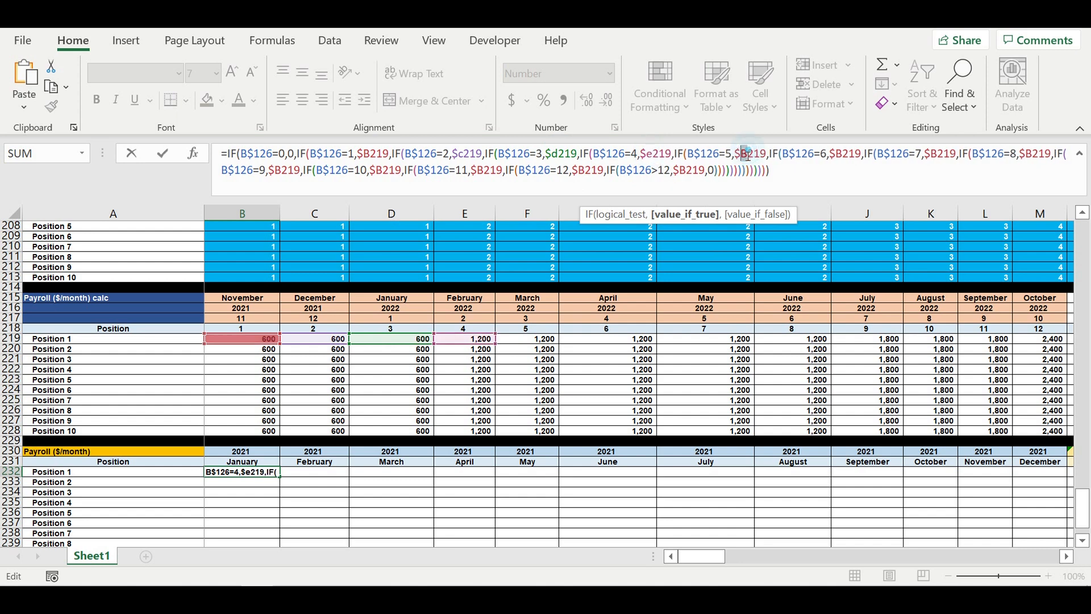
text(f)
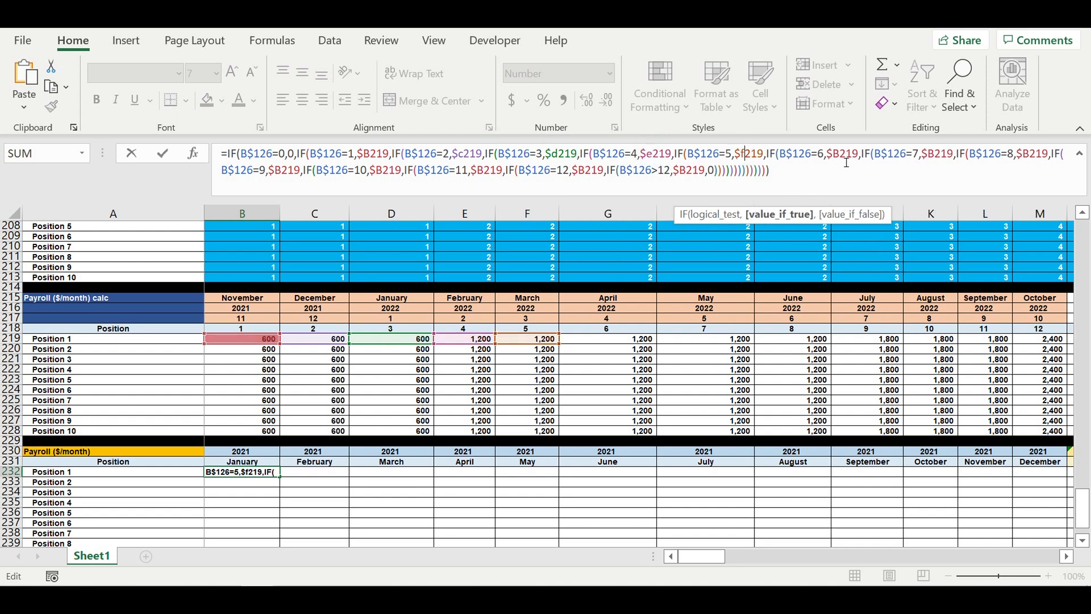
- Change the returned references for months 6 through 11 to $G219 through $L219 respectively
drag(832, 163, 844, 163)
text(g)
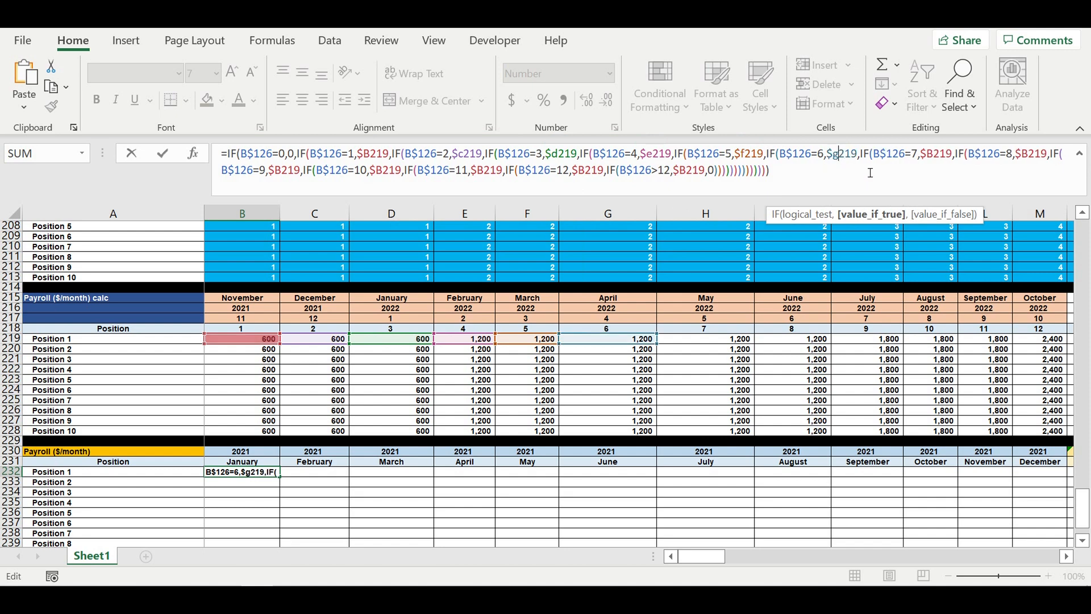
drag(937, 157, 926, 158)
text(h)
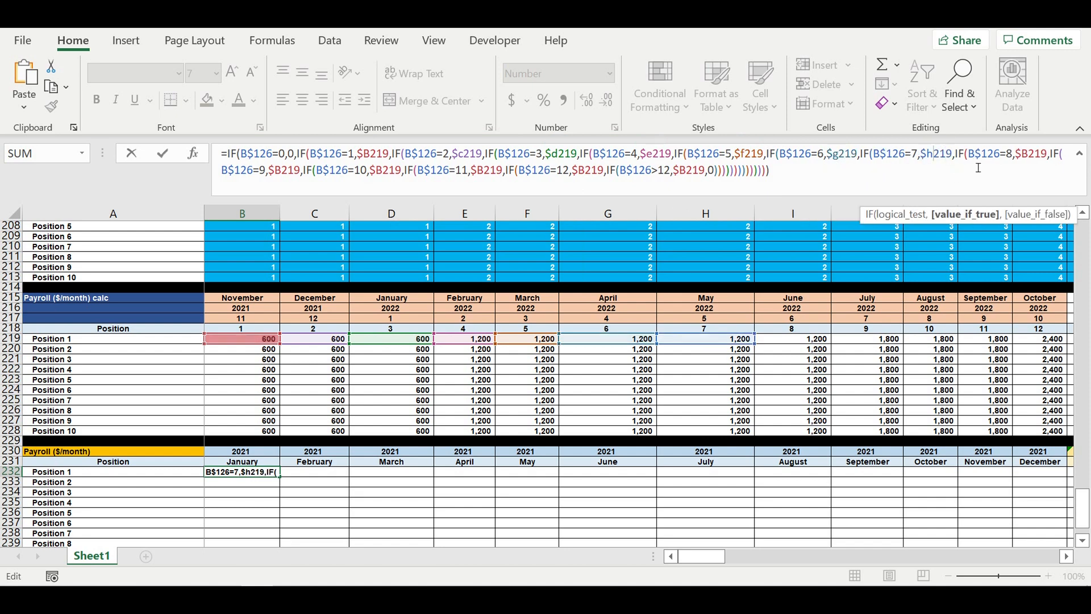
drag(1026, 153, 1019, 153)
text(i)
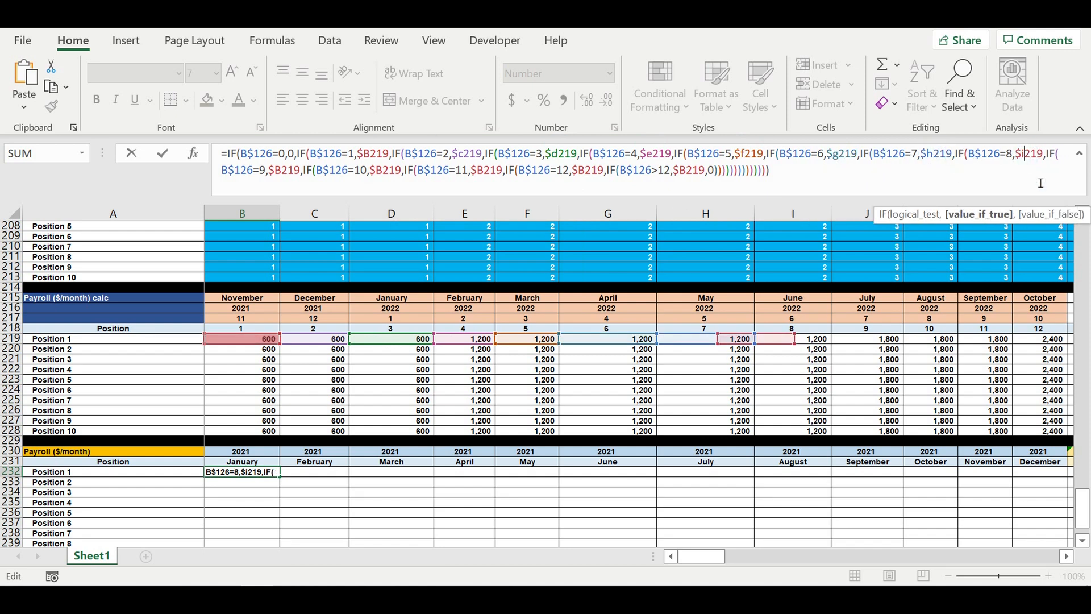
drag(285, 170, 277, 170)
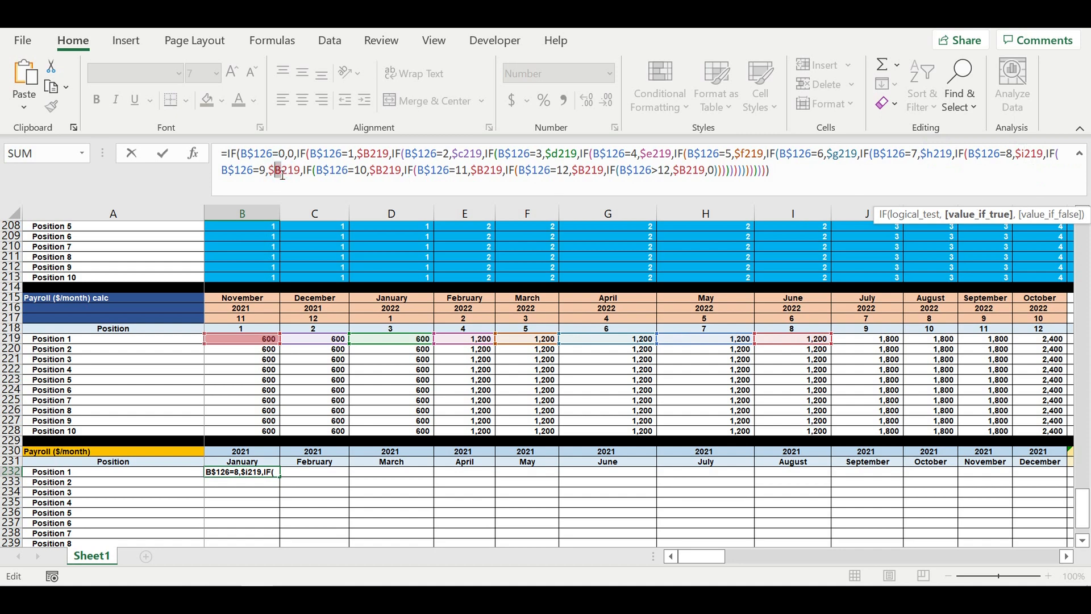
text(j)
drag(373, 170, 368, 171)
text(k)
drag(481, 170, 472, 171)
text(l)
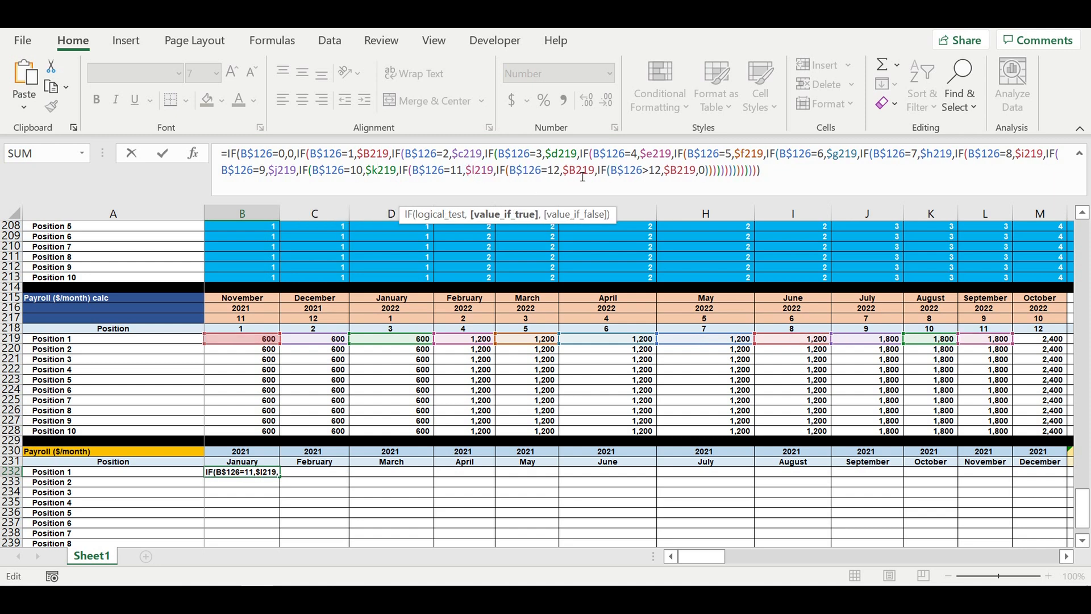
- Change the returned references for month 12 and after month 12 to $M219 and $N219, and confirm the formula
drag(570, 170, 578, 175)
text(m)
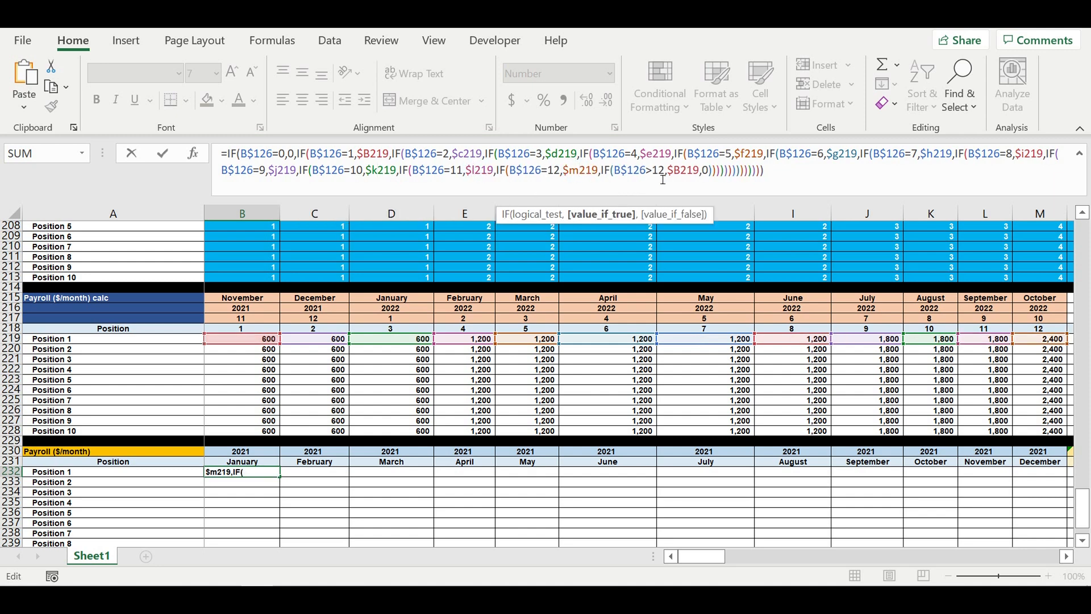
drag(670, 170, 683, 175)
text(n)
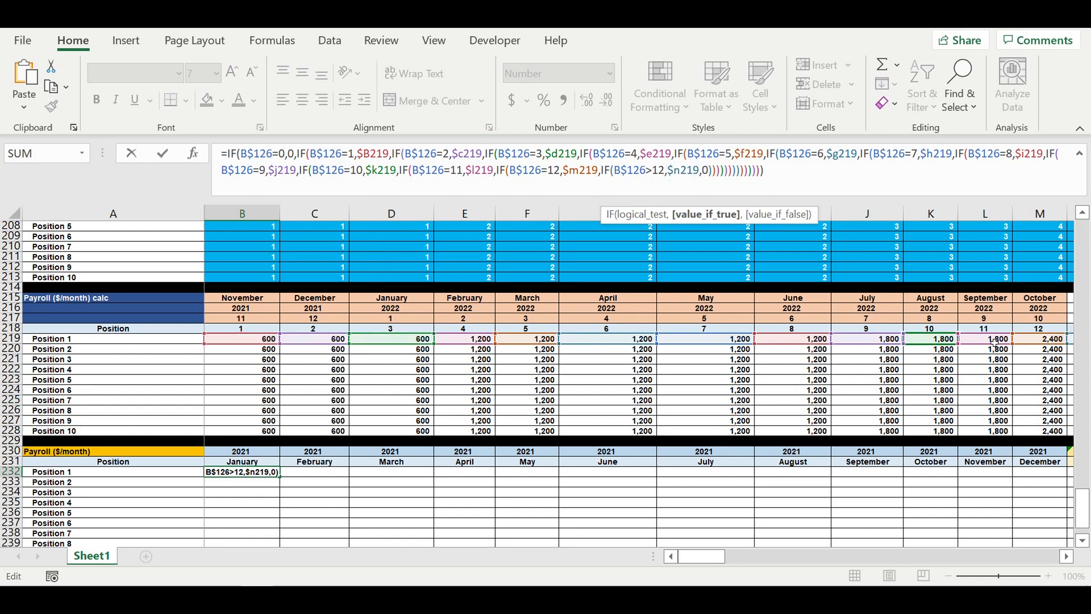
click(1067, 557)
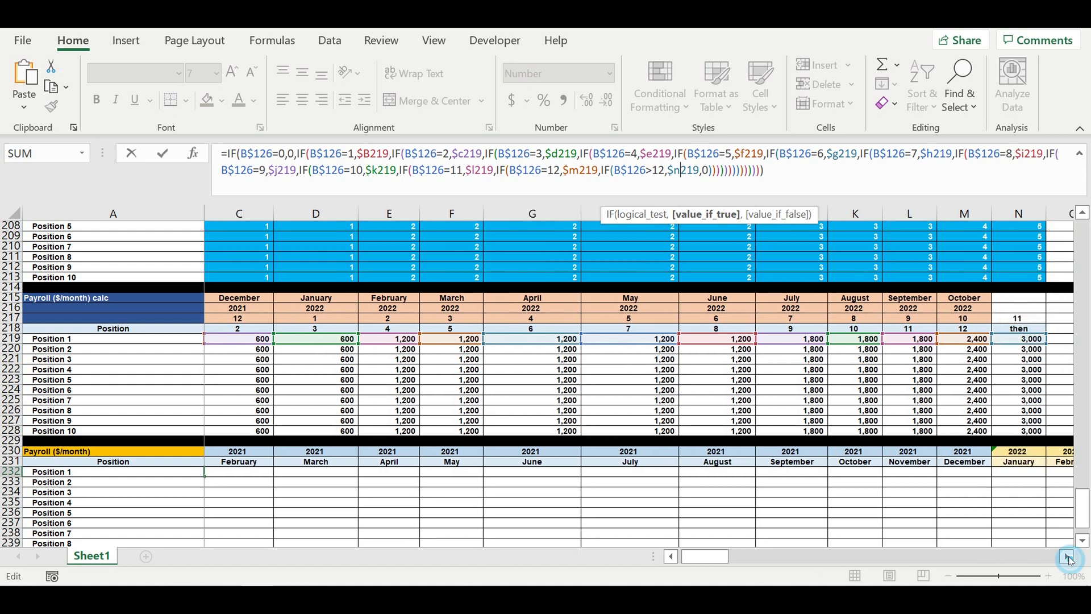
click(1066, 557)
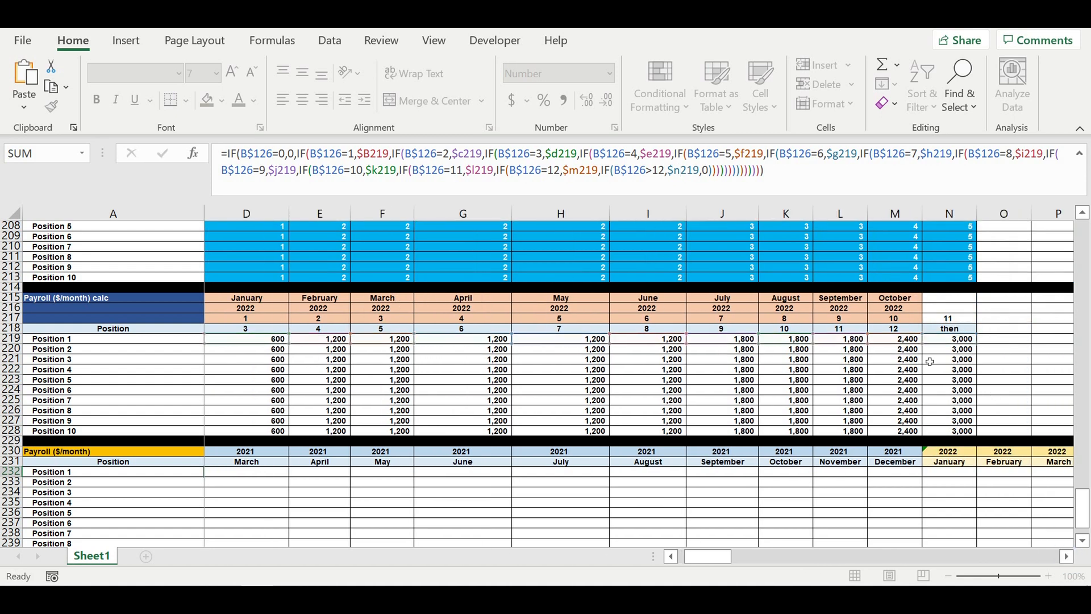
key(Return)
- Fill the payroll formula down through Position 10 and across to the December 2030 column
scroll(455, 404, down, 3)
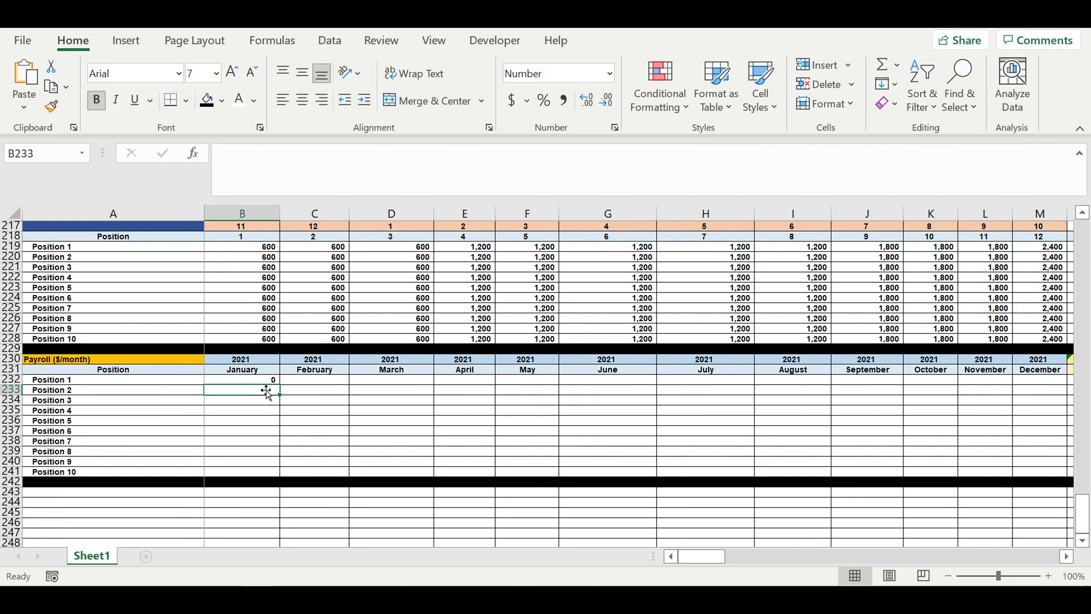
click(264, 384)
drag(283, 388, 278, 486)
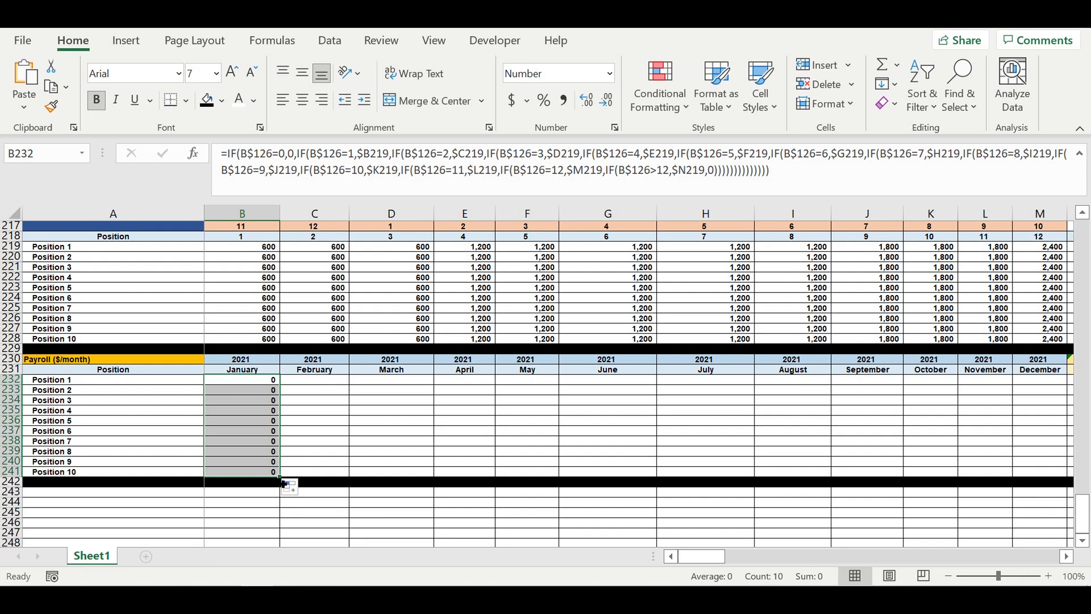
drag(282, 481, 968, 476)
drag(1077, 424, 863, 396)
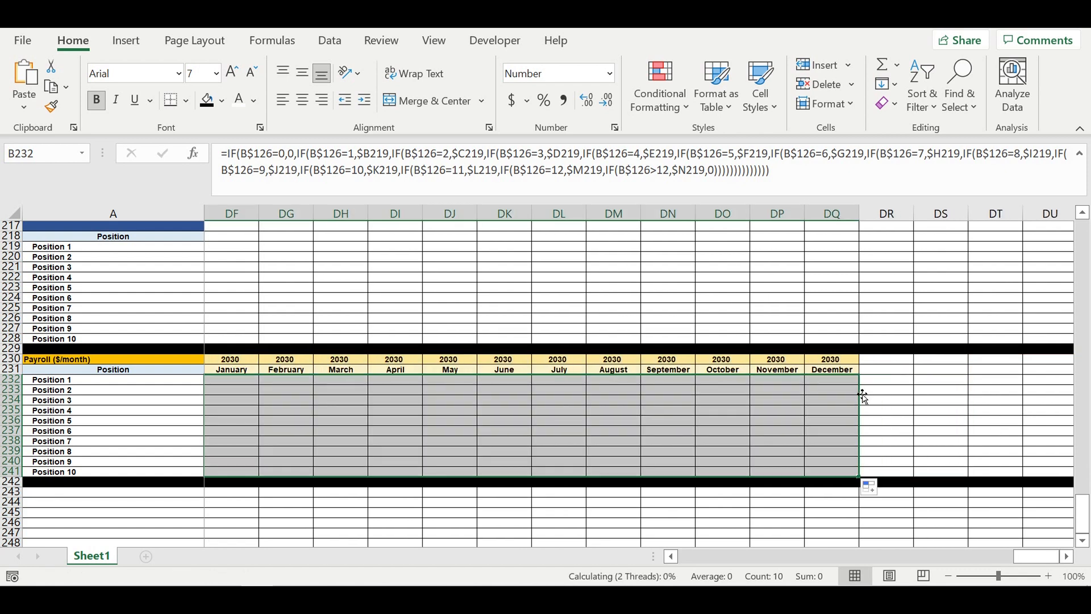
click(600, 419)
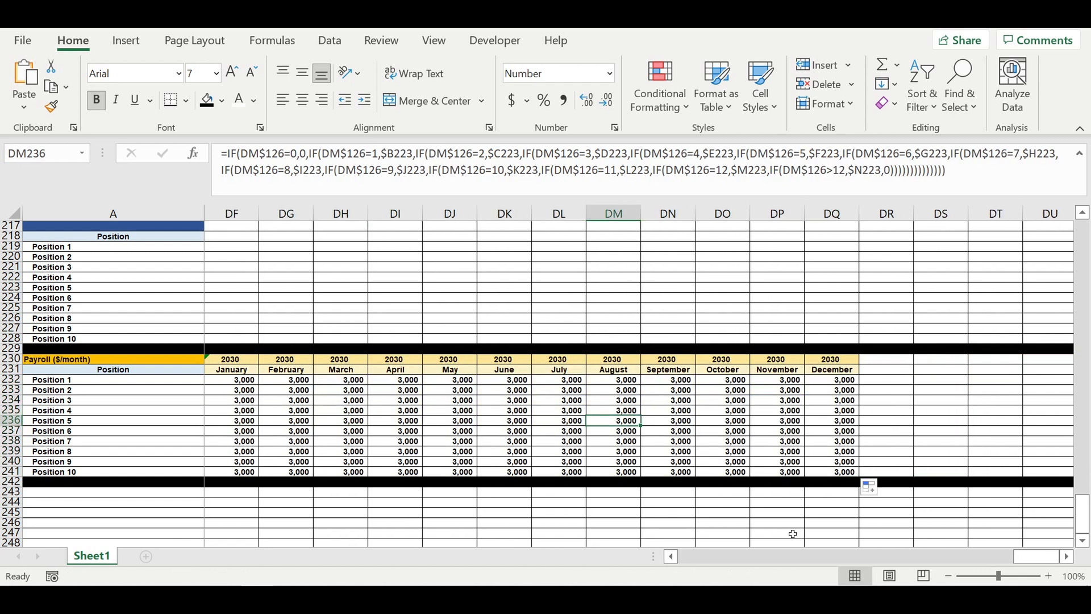
drag(1019, 557, 394, 537)
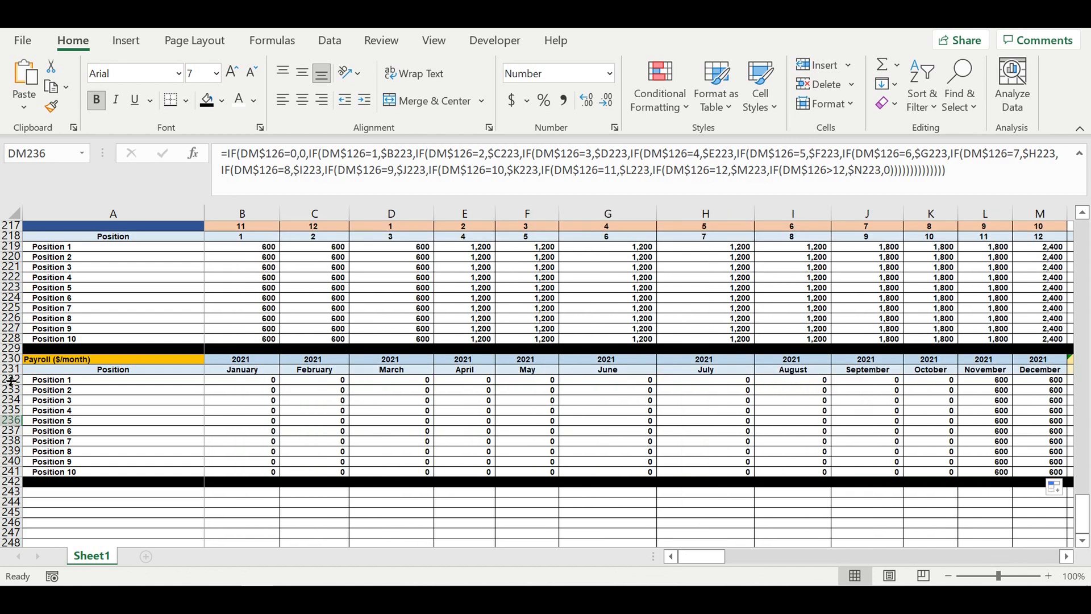
- Format the Payroll ($/month) rows 232 to 241 with white text and a red fill
drag(12, 380, 12, 473)
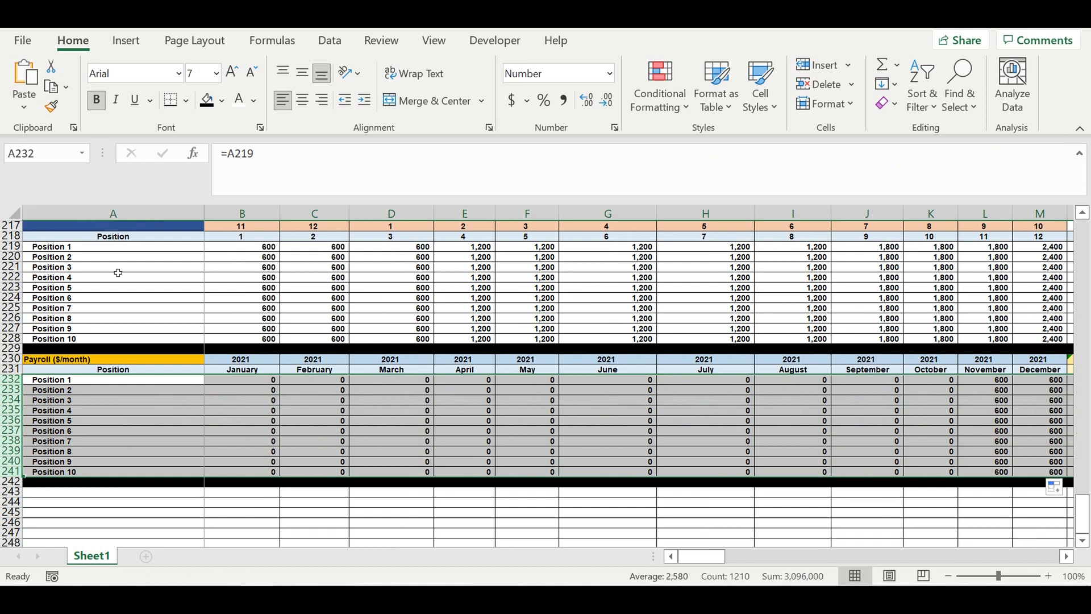
click(239, 102)
click(221, 101)
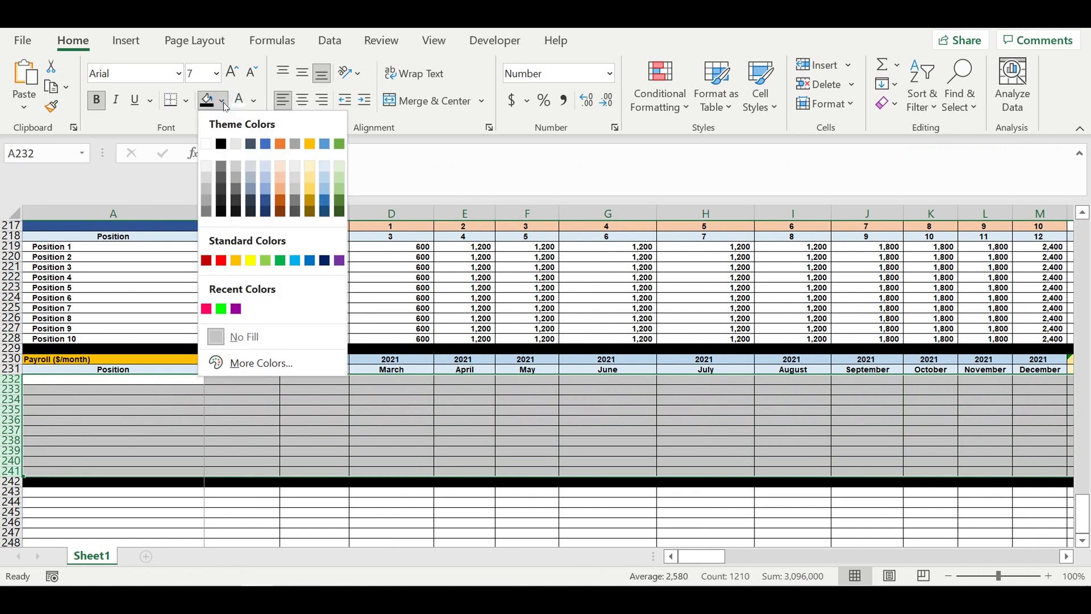
click(221, 261)
- Examine the payroll values across the months of the Payroll ($/month) block
click(109, 412)
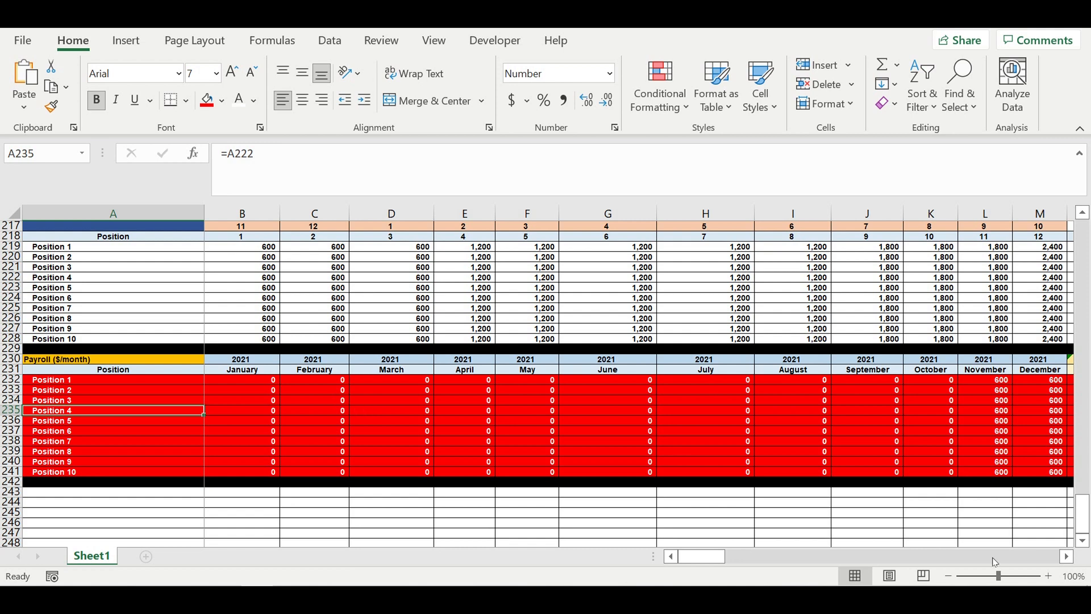
click(1065, 557)
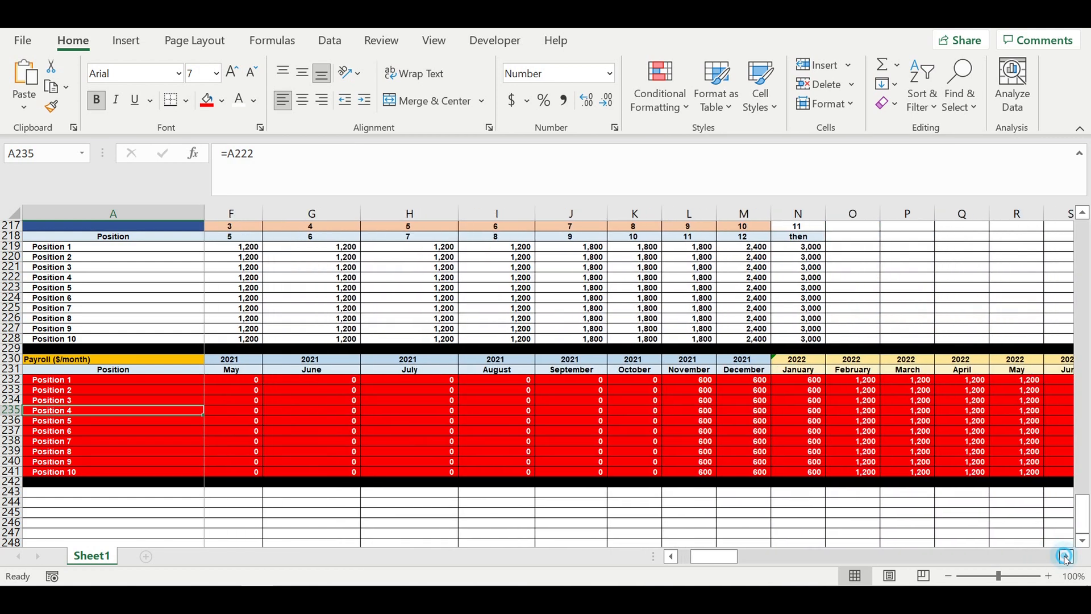
click(1065, 557)
drag(632, 380, 641, 474)
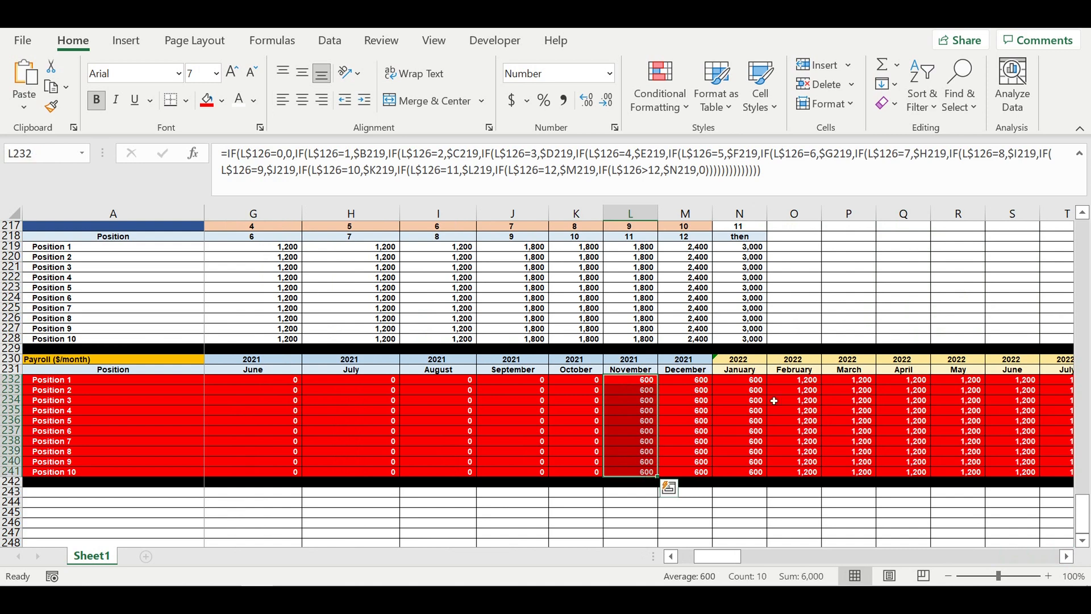
drag(806, 379, 821, 474)
click(1066, 556)
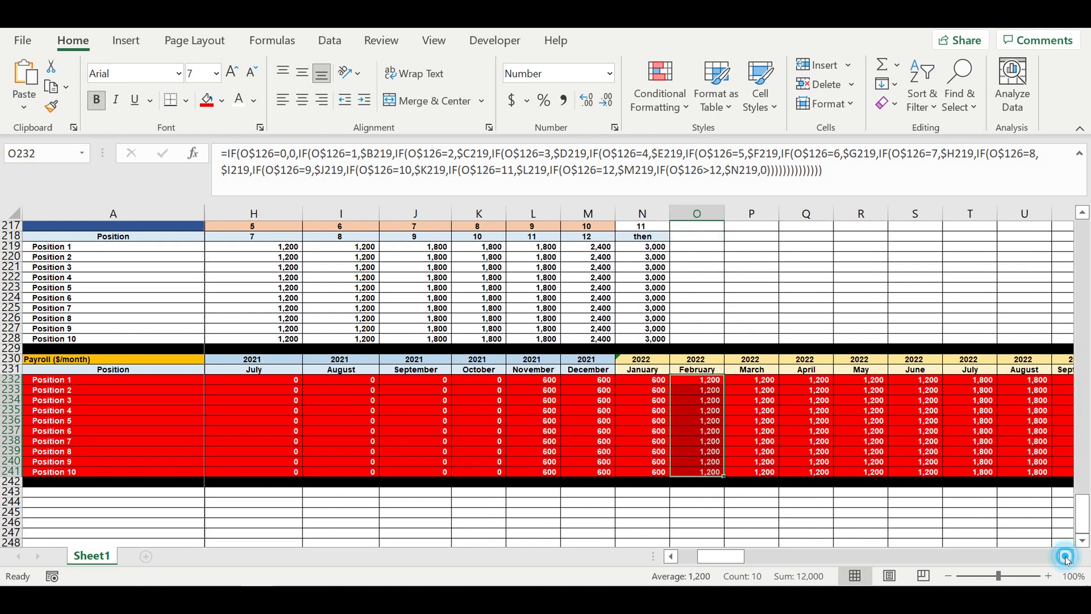
click(1067, 557)
click(1067, 557)
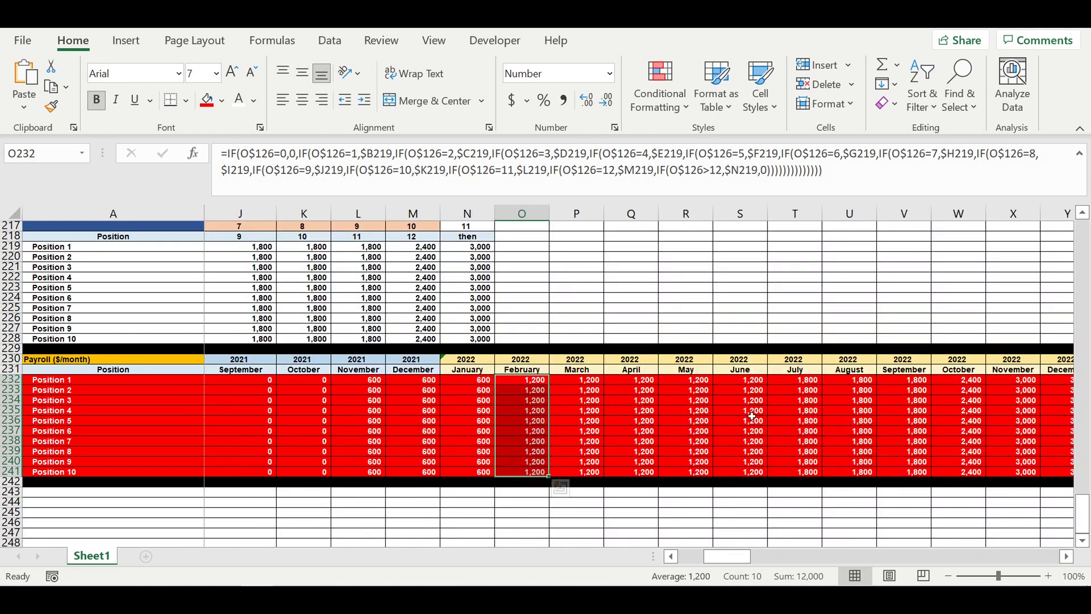
drag(795, 381, 893, 467)
drag(979, 384, 979, 451)
drag(1023, 384, 1024, 453)
drag(730, 556, 345, 398)
- Set the start of operating activity month to May
scroll(346, 400, up, 9)
scroll(349, 400, up, 19)
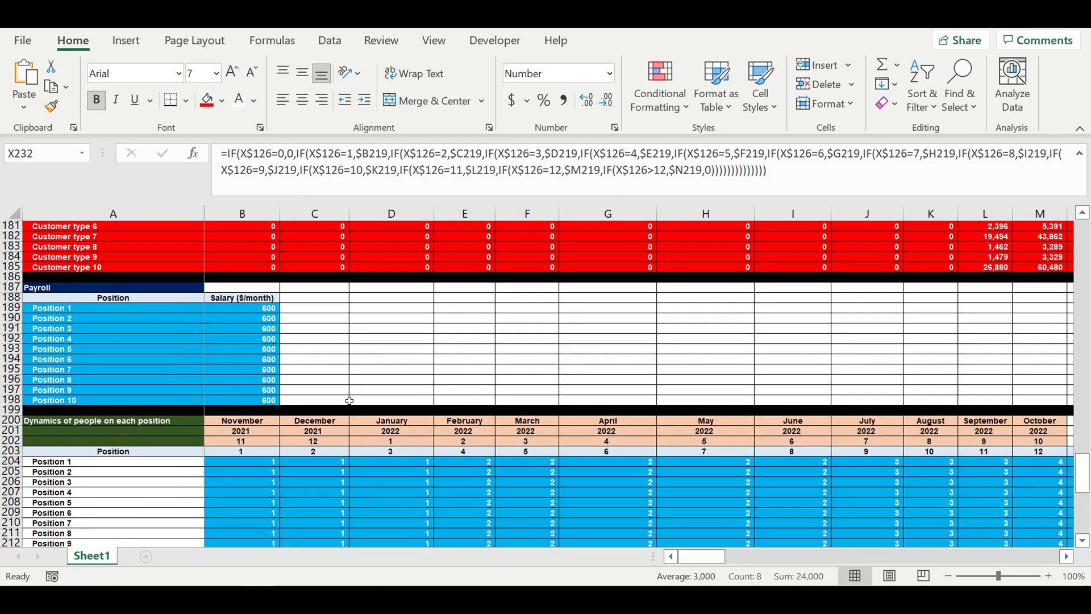
scroll(349, 401, up, 4)
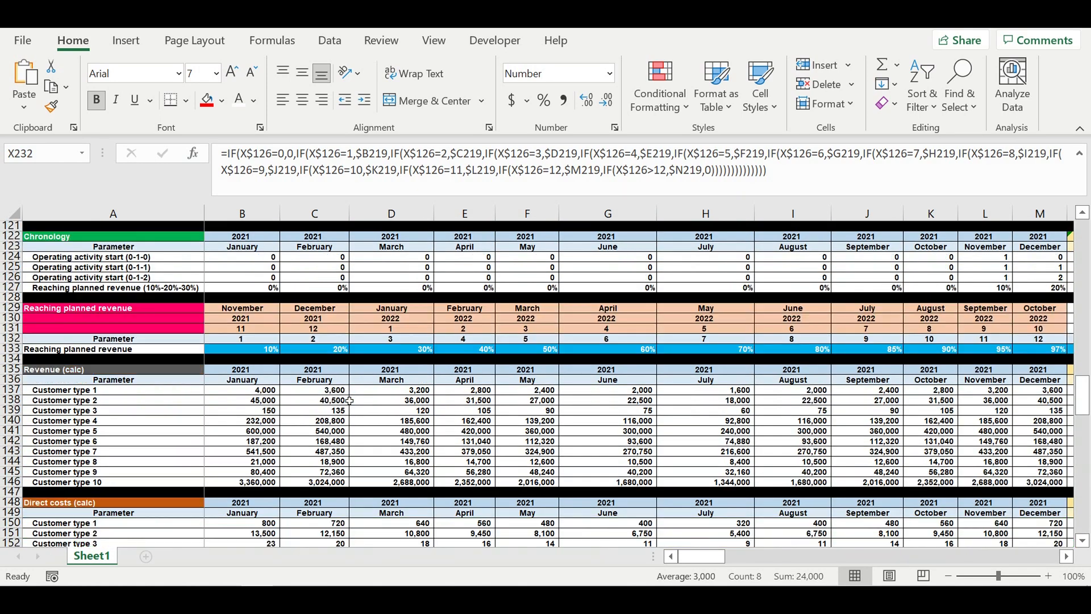
scroll(349, 401, up, 6)
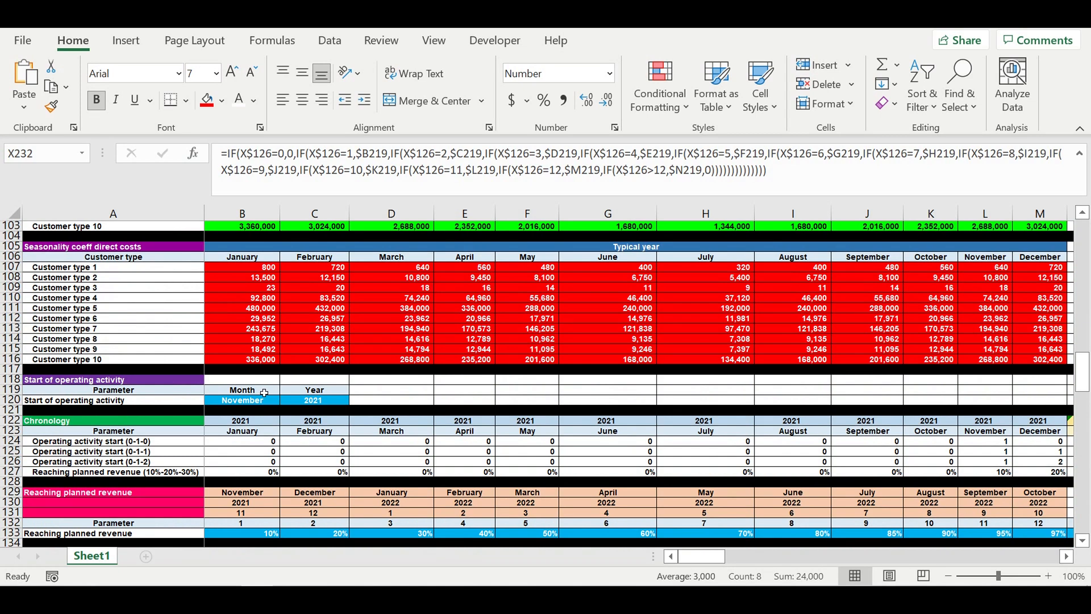
click(248, 401)
click(285, 401)
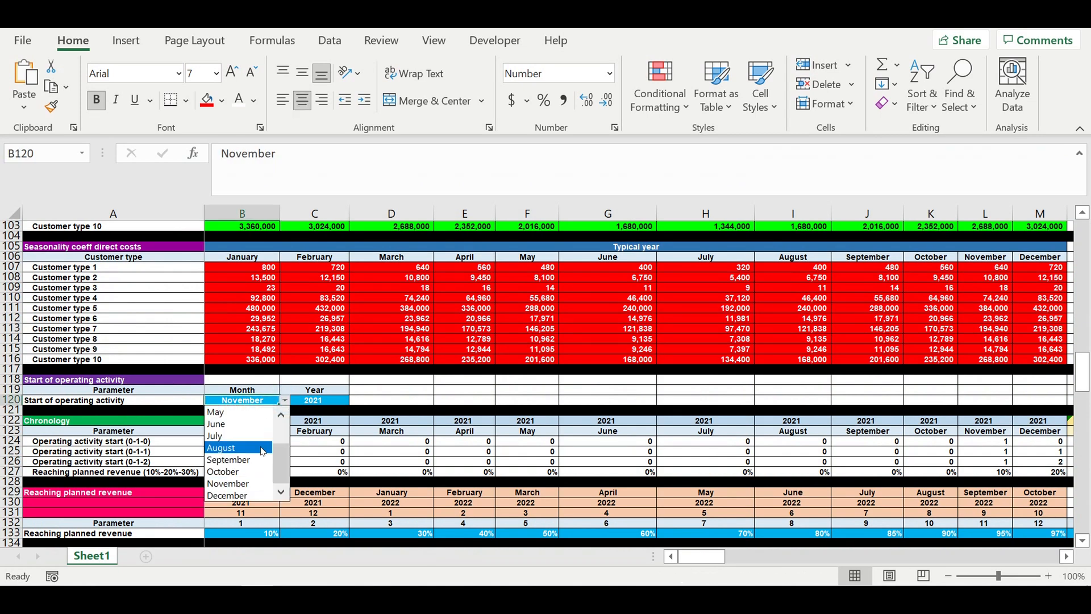
click(233, 416)
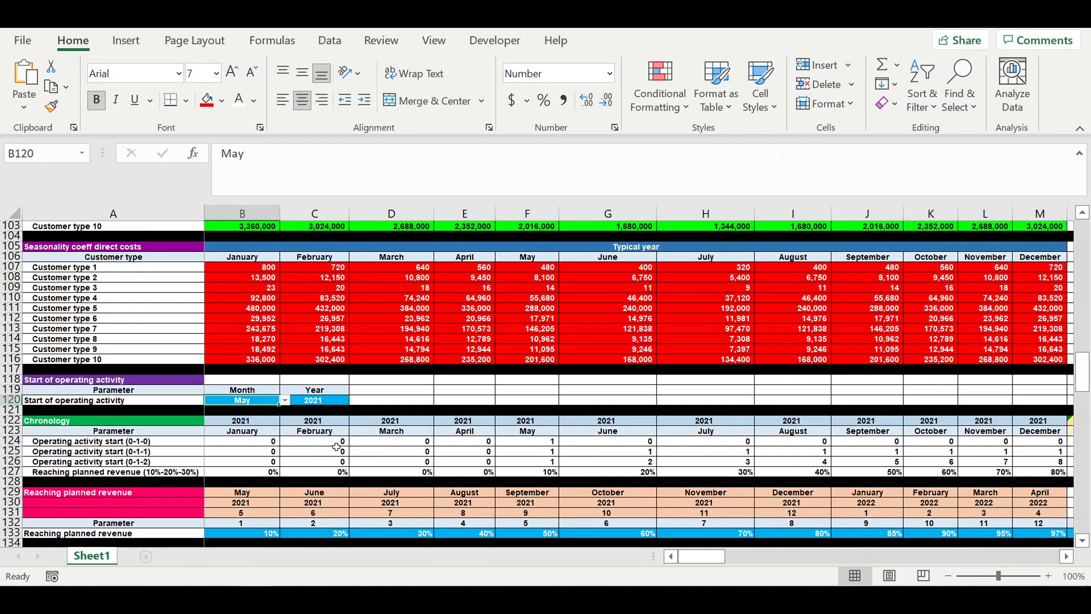
- Examine the chronology flags and the Payroll ($/month) block after the start-month change
click(337, 447)
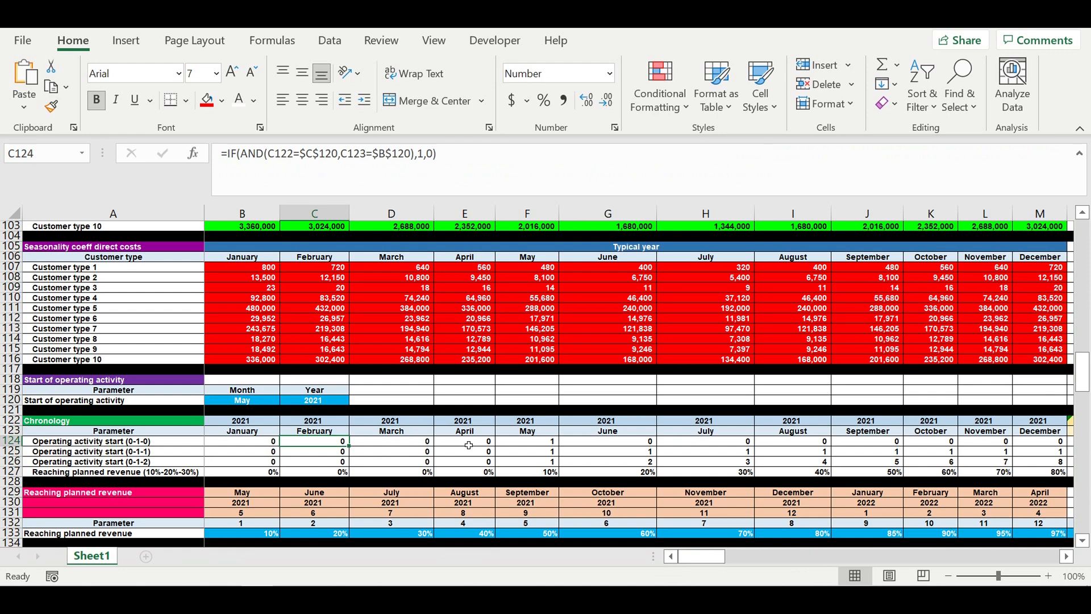
scroll(468, 445, down, 15)
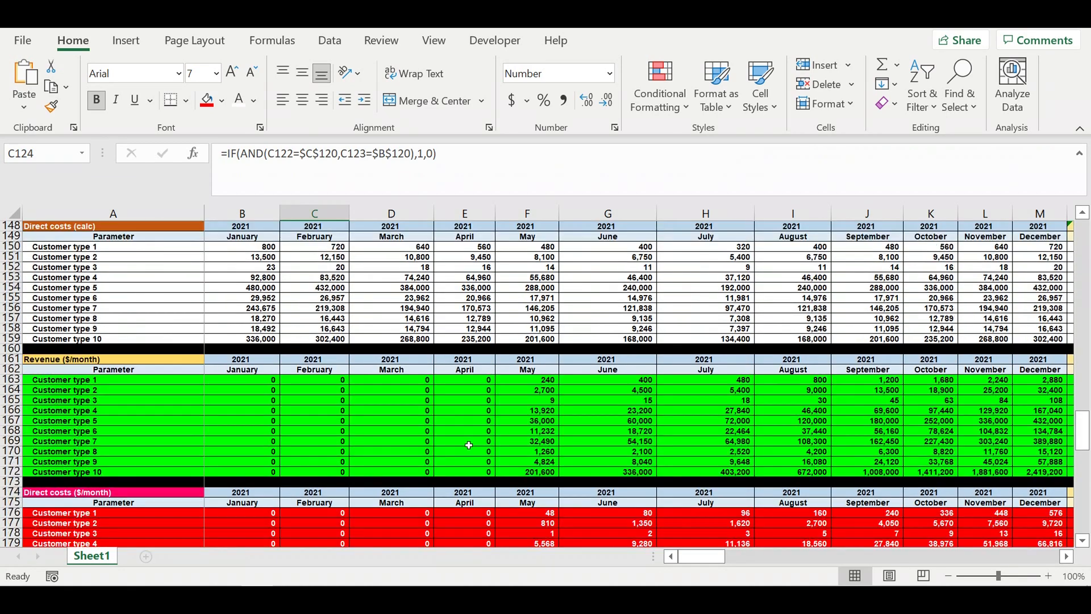
scroll(468, 445, down, 12)
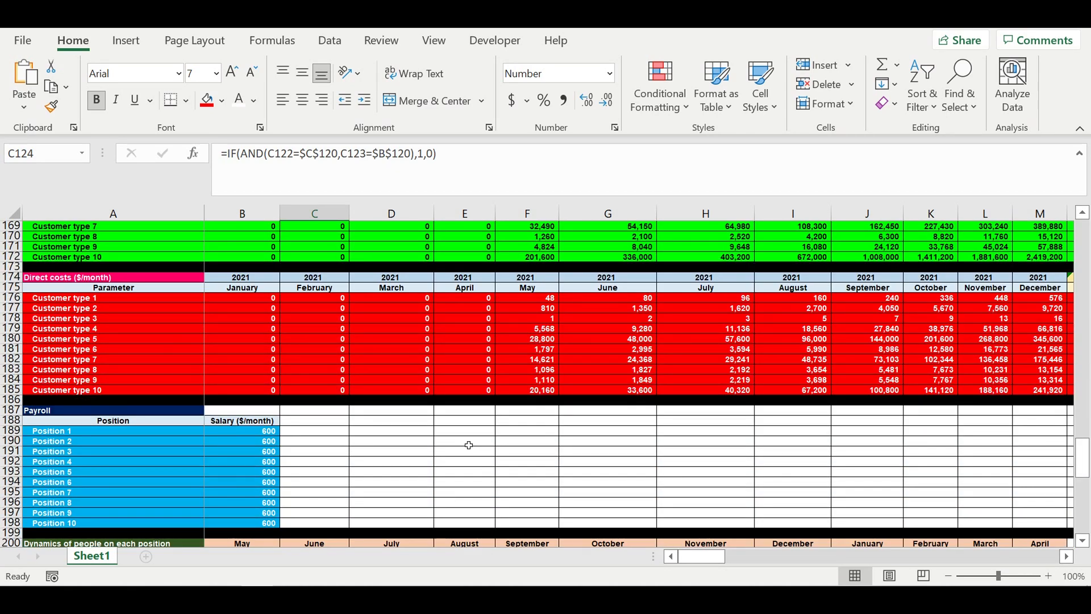
scroll(469, 445, down, 10)
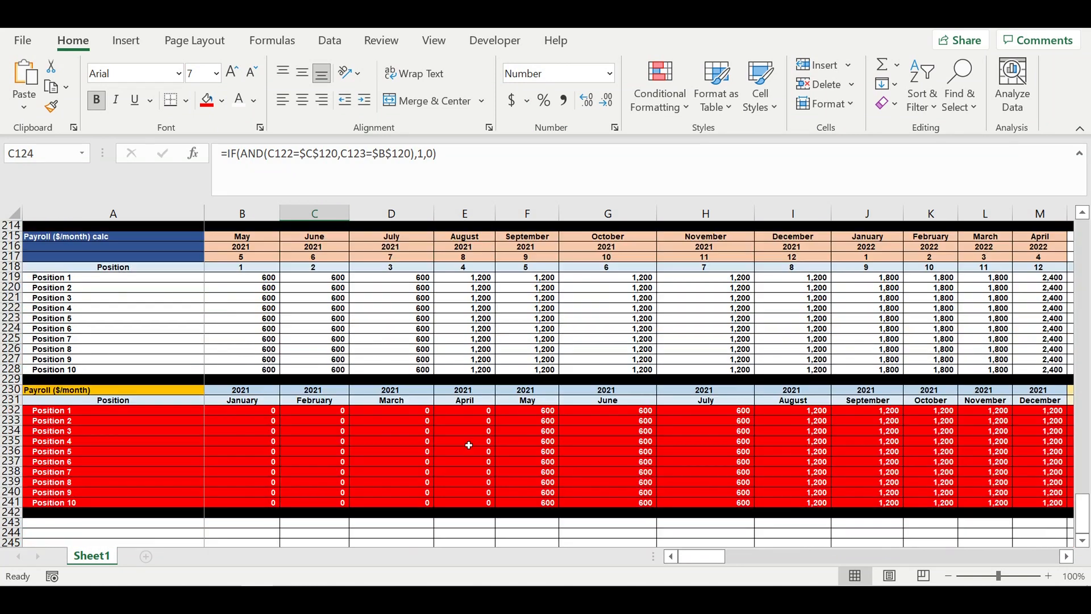
scroll(468, 444, down, 3)
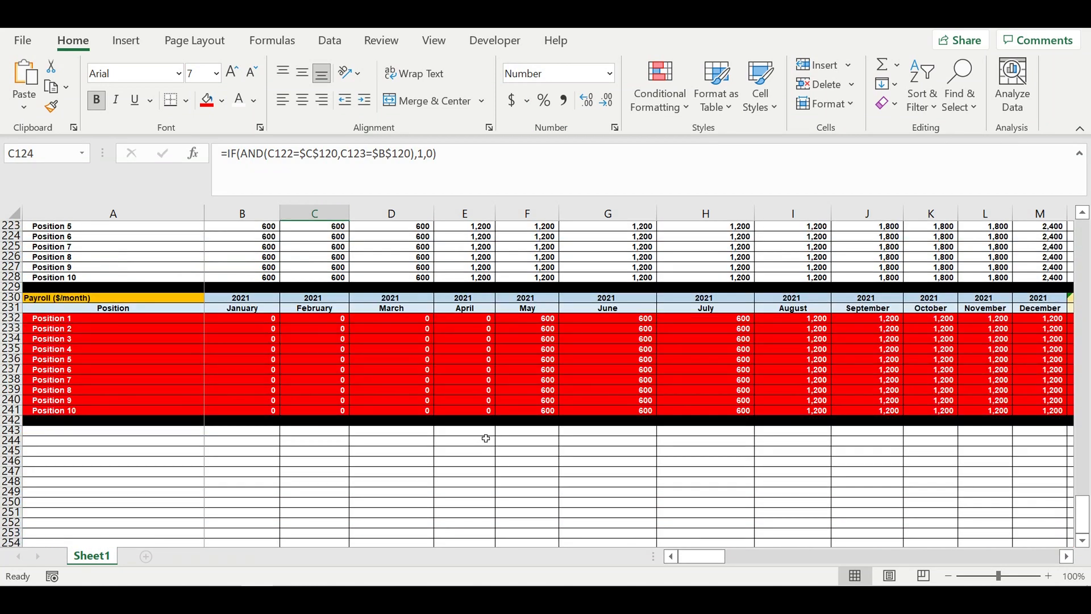
click(470, 372)
mouse_move(530, 322)
mouse_down()
mouse_move(926, 370)
mouse_move(1011, 410)
mouse_up()
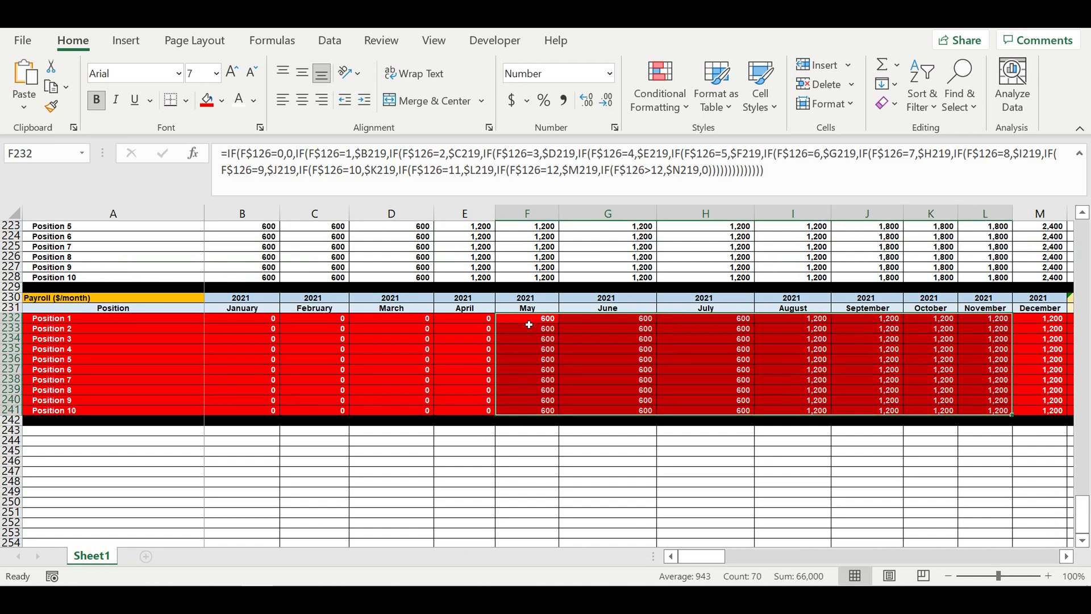
drag(527, 323, 982, 411)
click(713, 455)
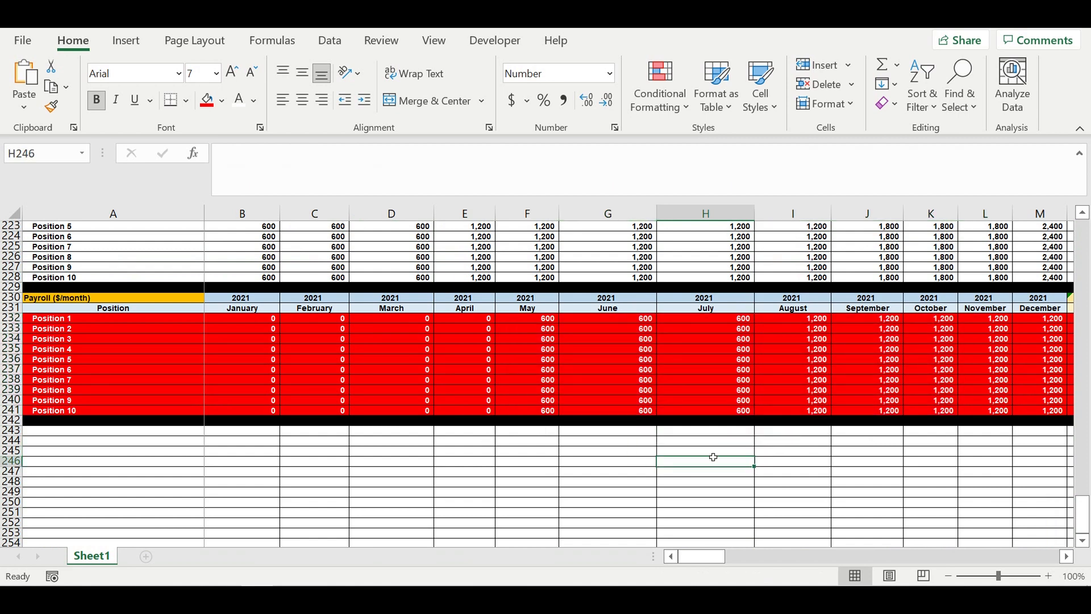
click(387, 452)
click(486, 370)
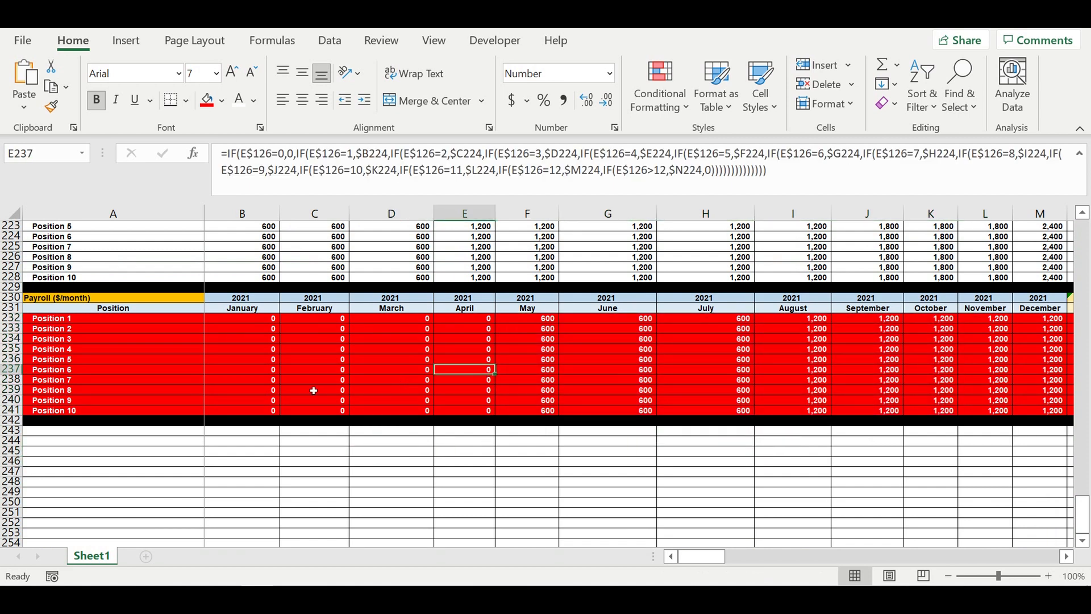
- Fill Position 1's headcount of 1 across all months in the dynamics of people block
scroll(307, 388, up, 10)
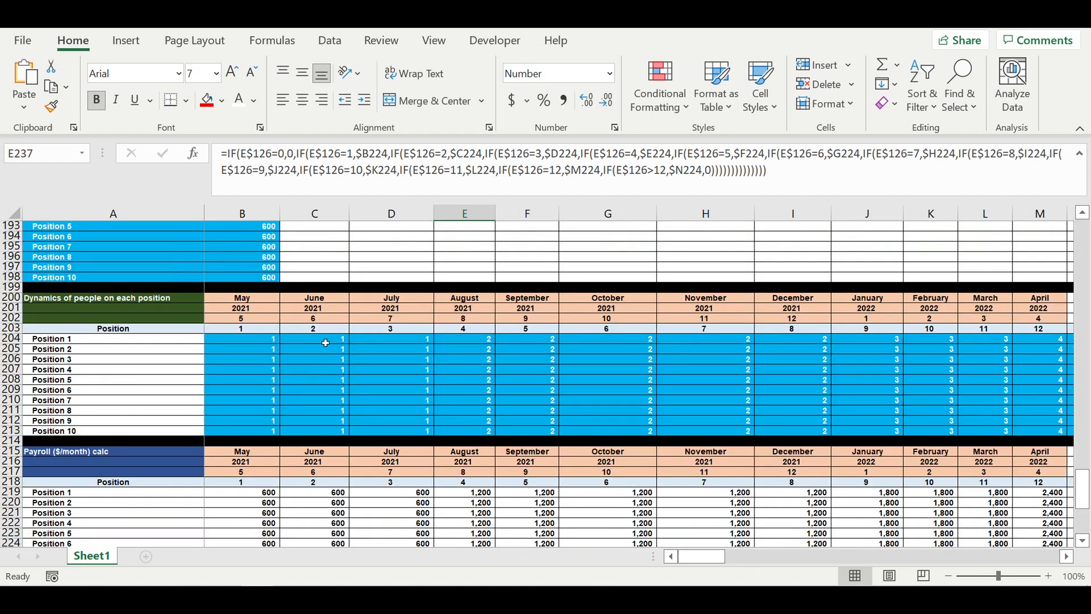
click(325, 343)
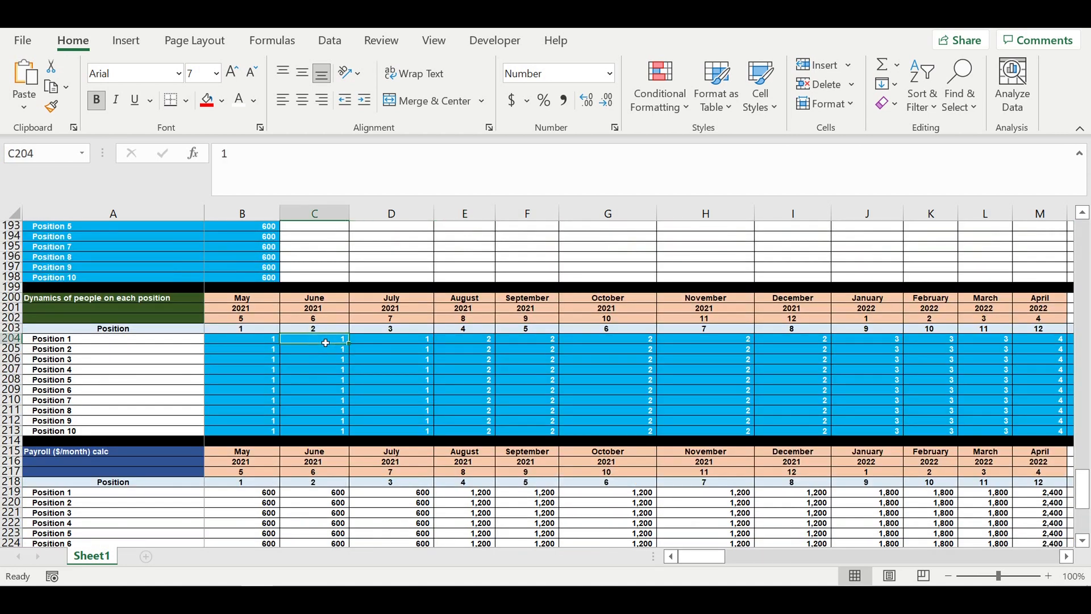
click(249, 341)
drag(280, 343, 897, 358)
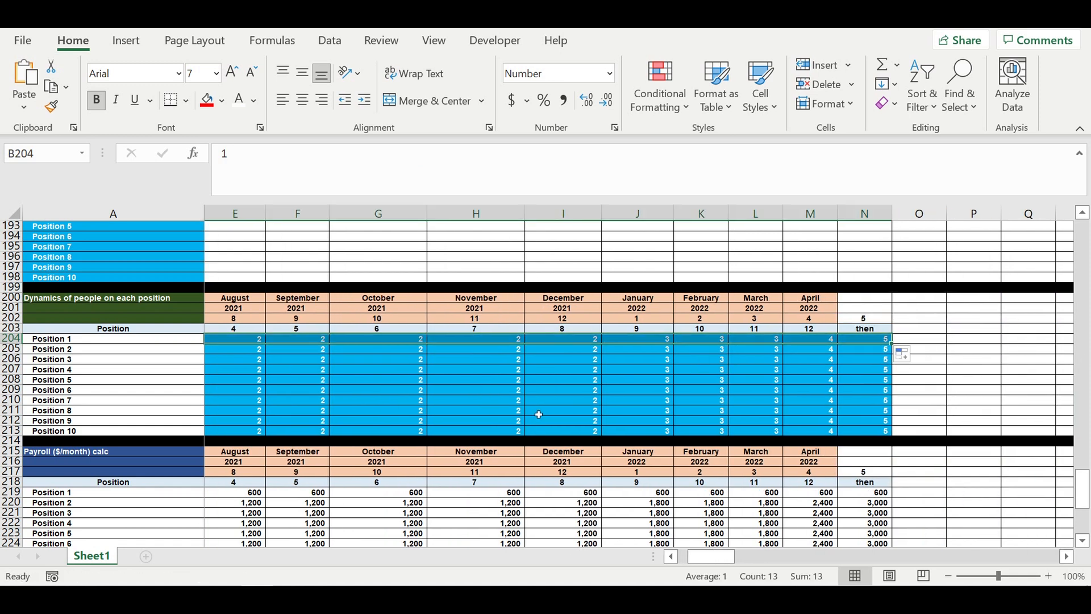
- Examine Position 1's payroll row across the months
click(697, 493)
drag(709, 557, 625, 560)
scroll(425, 457, down, 9)
scroll(462, 429, down, 2)
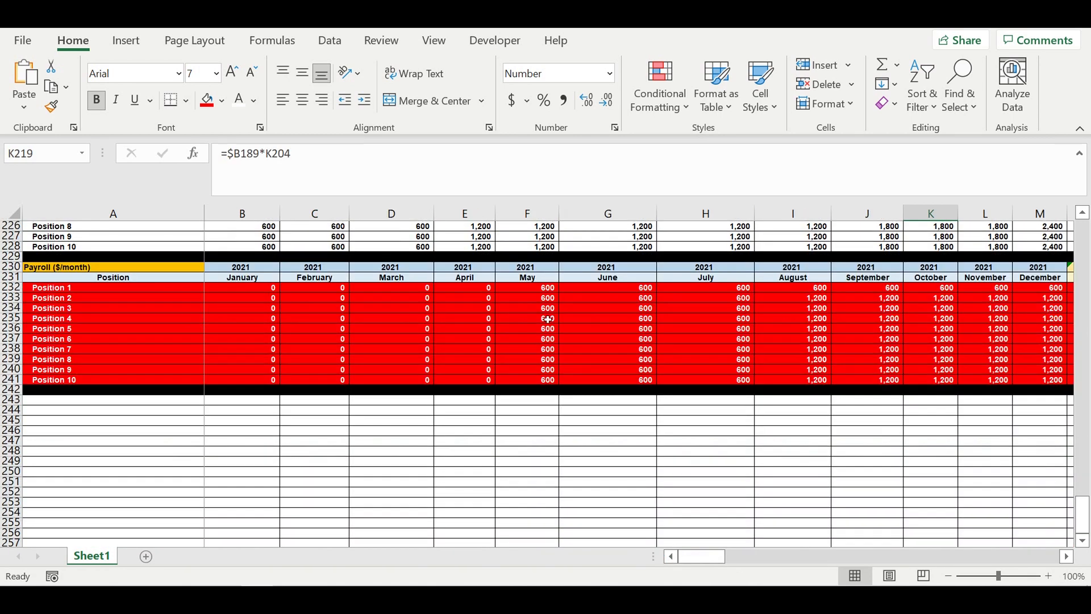
drag(547, 287, 1053, 289)
drag(710, 557, 578, 557)
scroll(409, 378, up, 11)
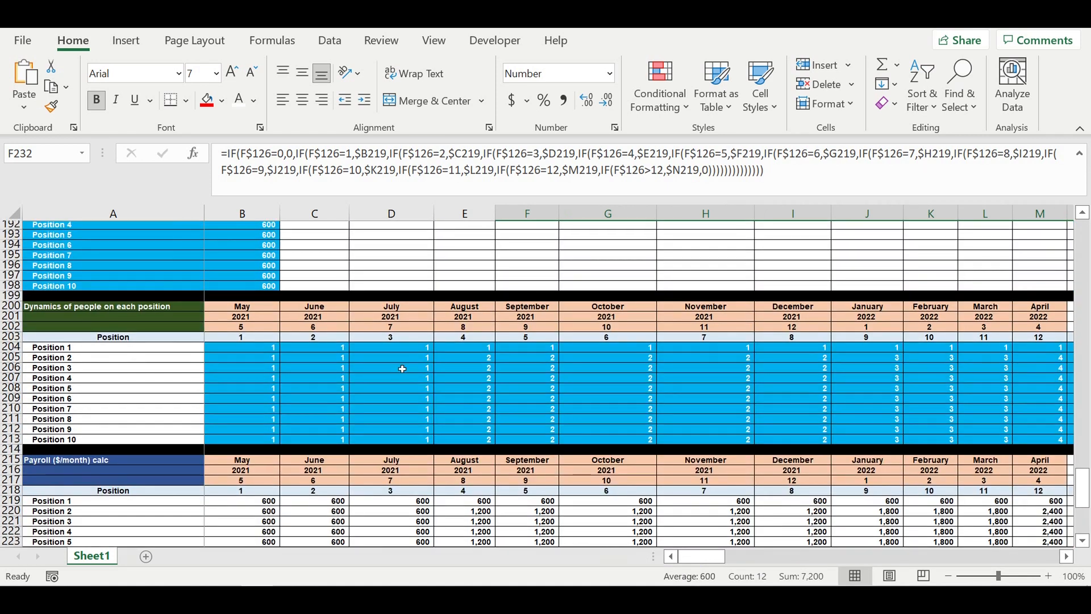
scroll(402, 369, up, 1)
- Set Position 2's headcount to 5 from the second month and fill it across to the last column
click(258, 385)
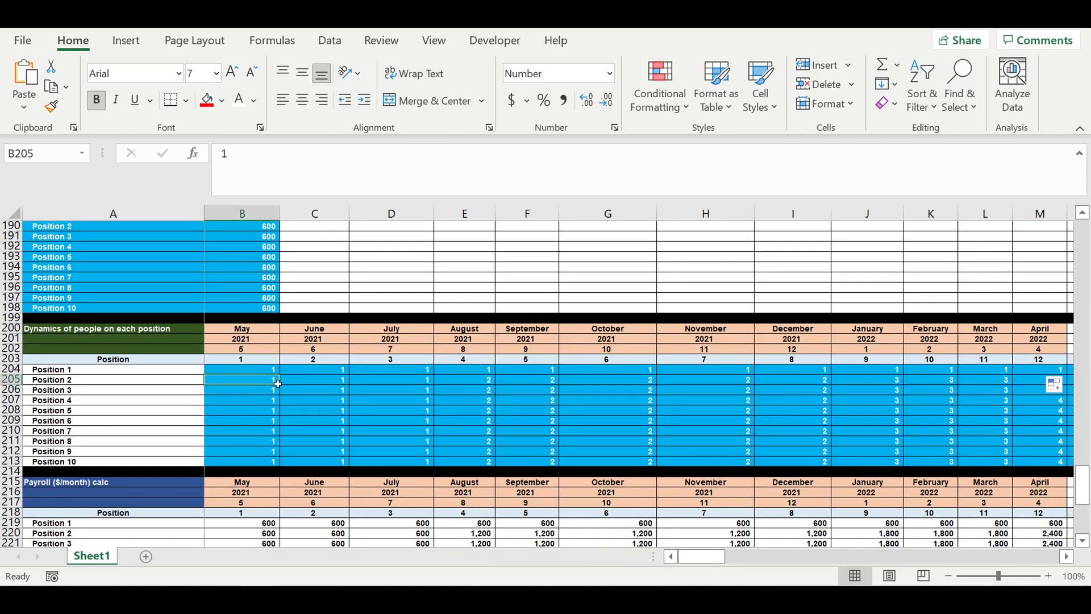
click(329, 381)
text(5)
click(324, 408)
click(332, 380)
drag(355, 390, 900, 412)
- Examine Position 2's monthly payroll values and formulas in the Payroll ($/month) block
click(571, 432)
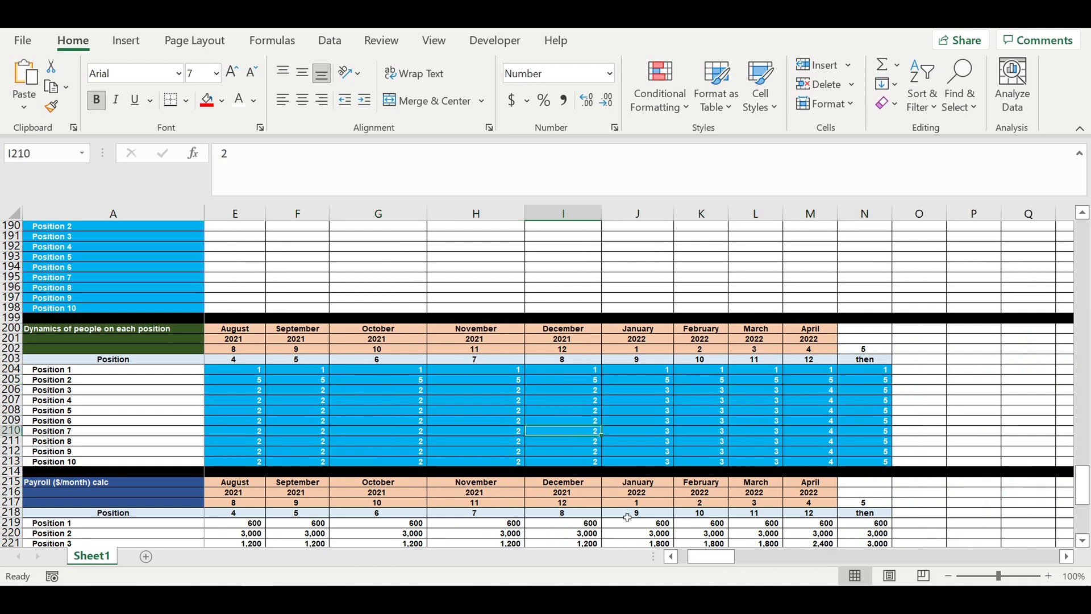
scroll(627, 517, down, 1)
drag(710, 558, 606, 557)
scroll(423, 460, down, 5)
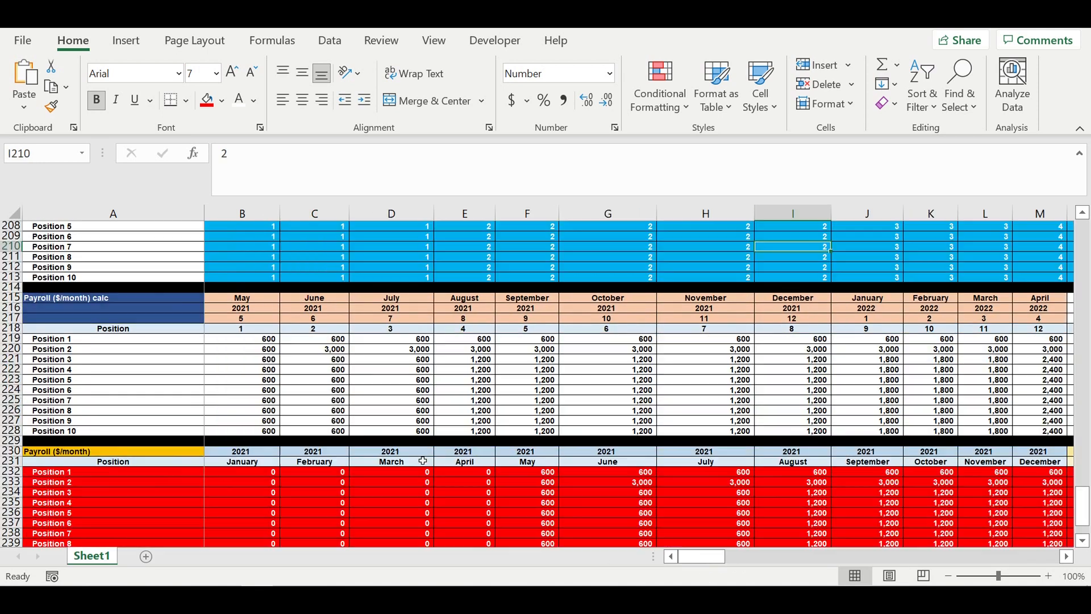
scroll(423, 460, down, 5)
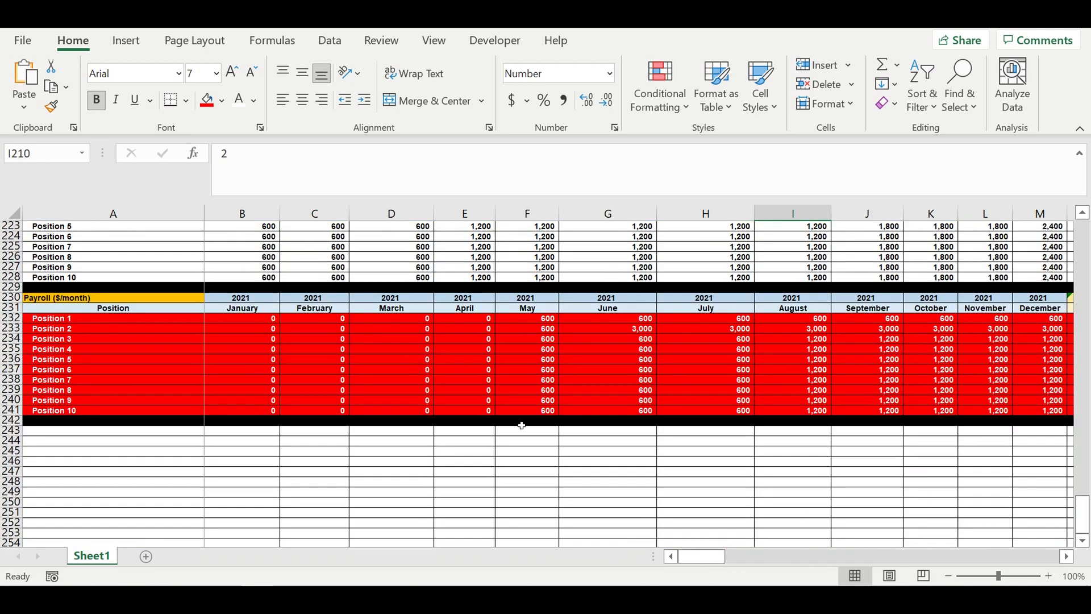
click(542, 329)
click(604, 333)
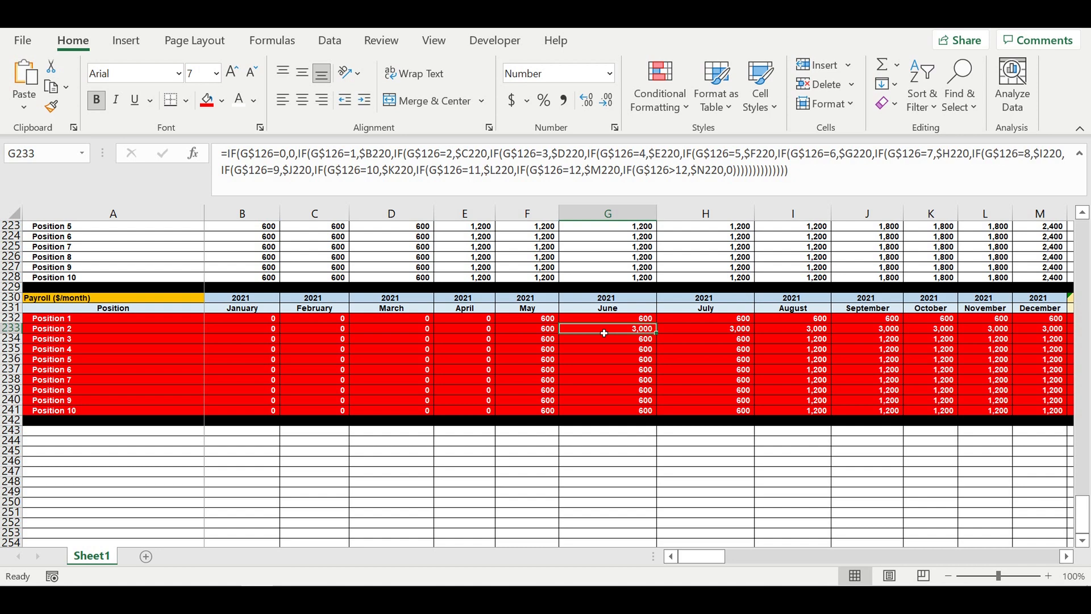
click(457, 339)
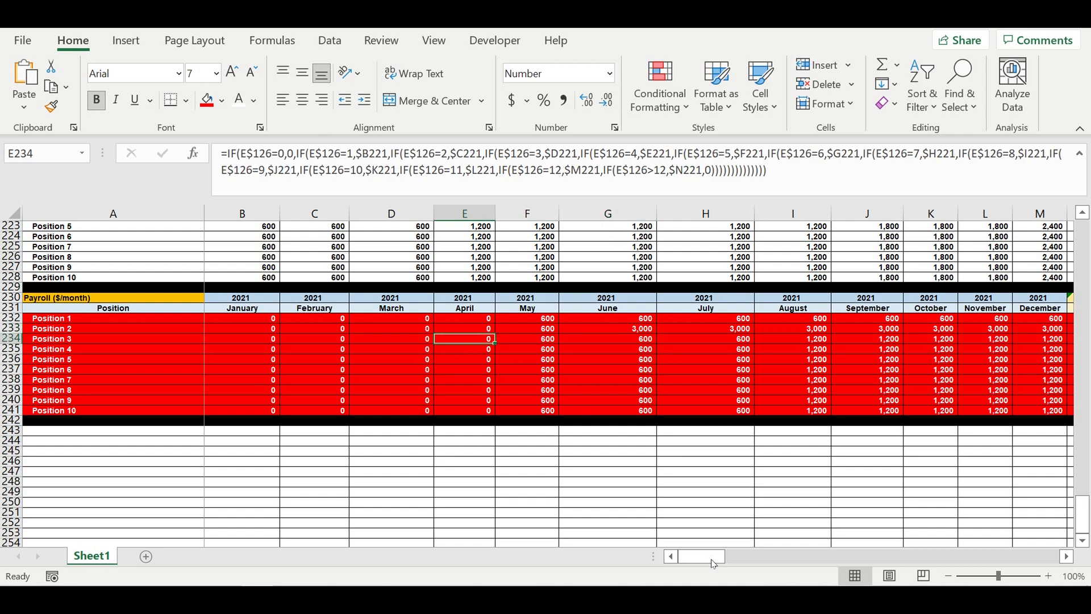